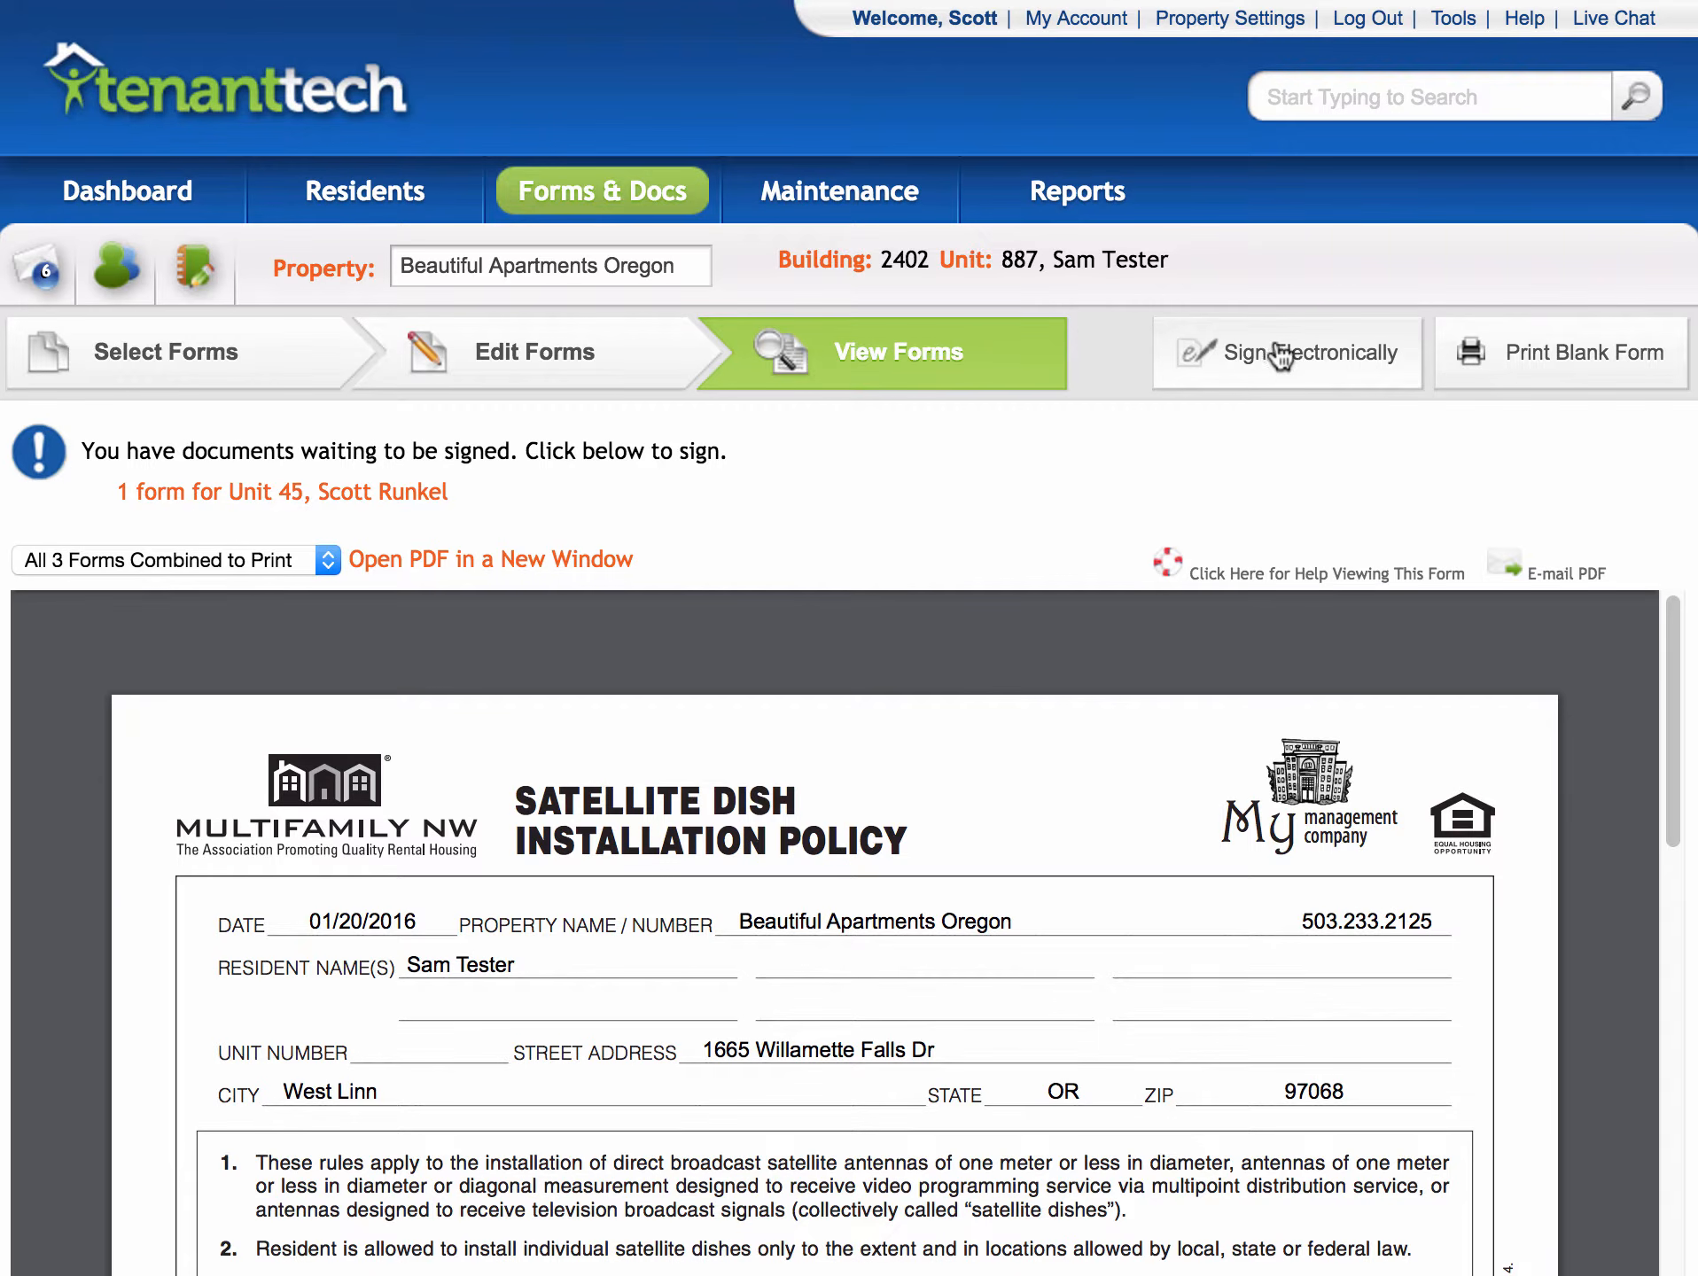
- Start electronic signing and keep the resident as the Resident 1 signer
left_click(1280, 354)
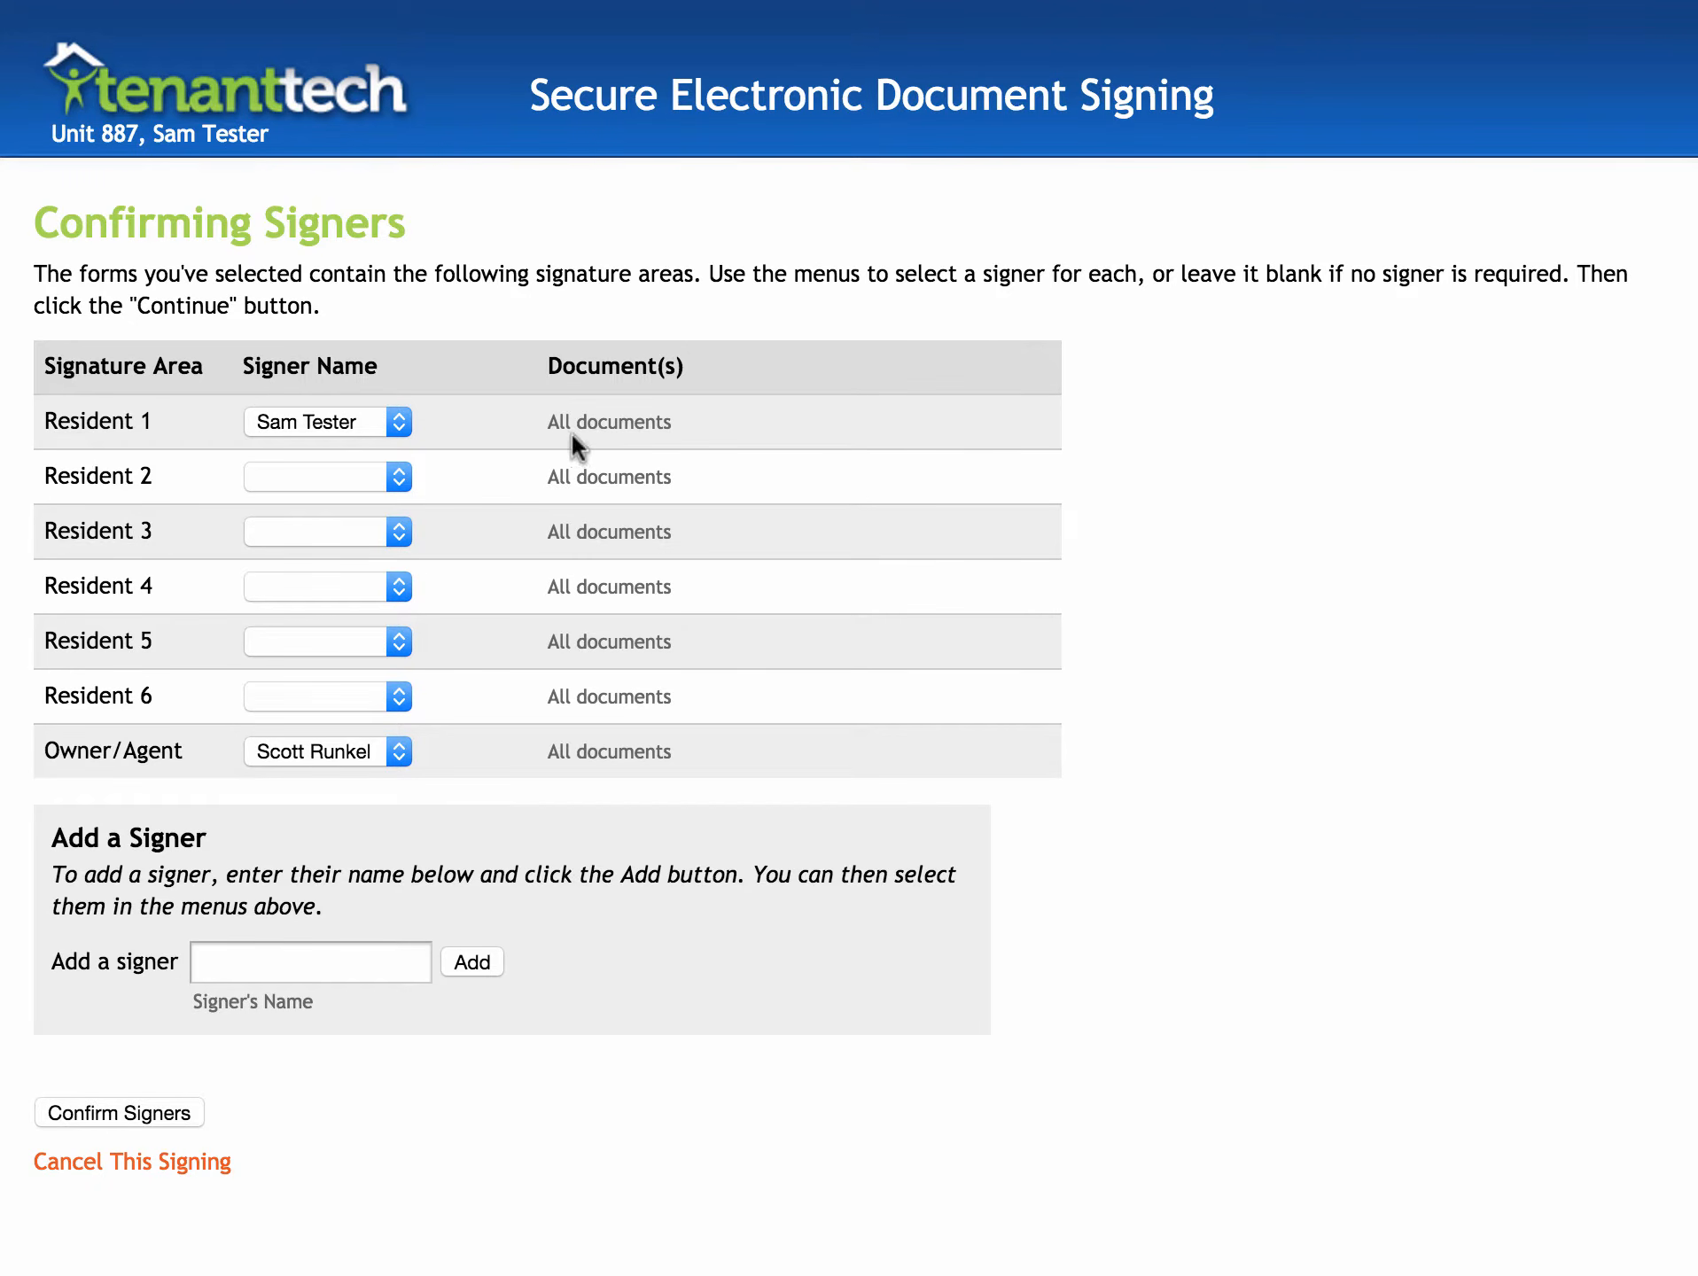
left_click(240, 960)
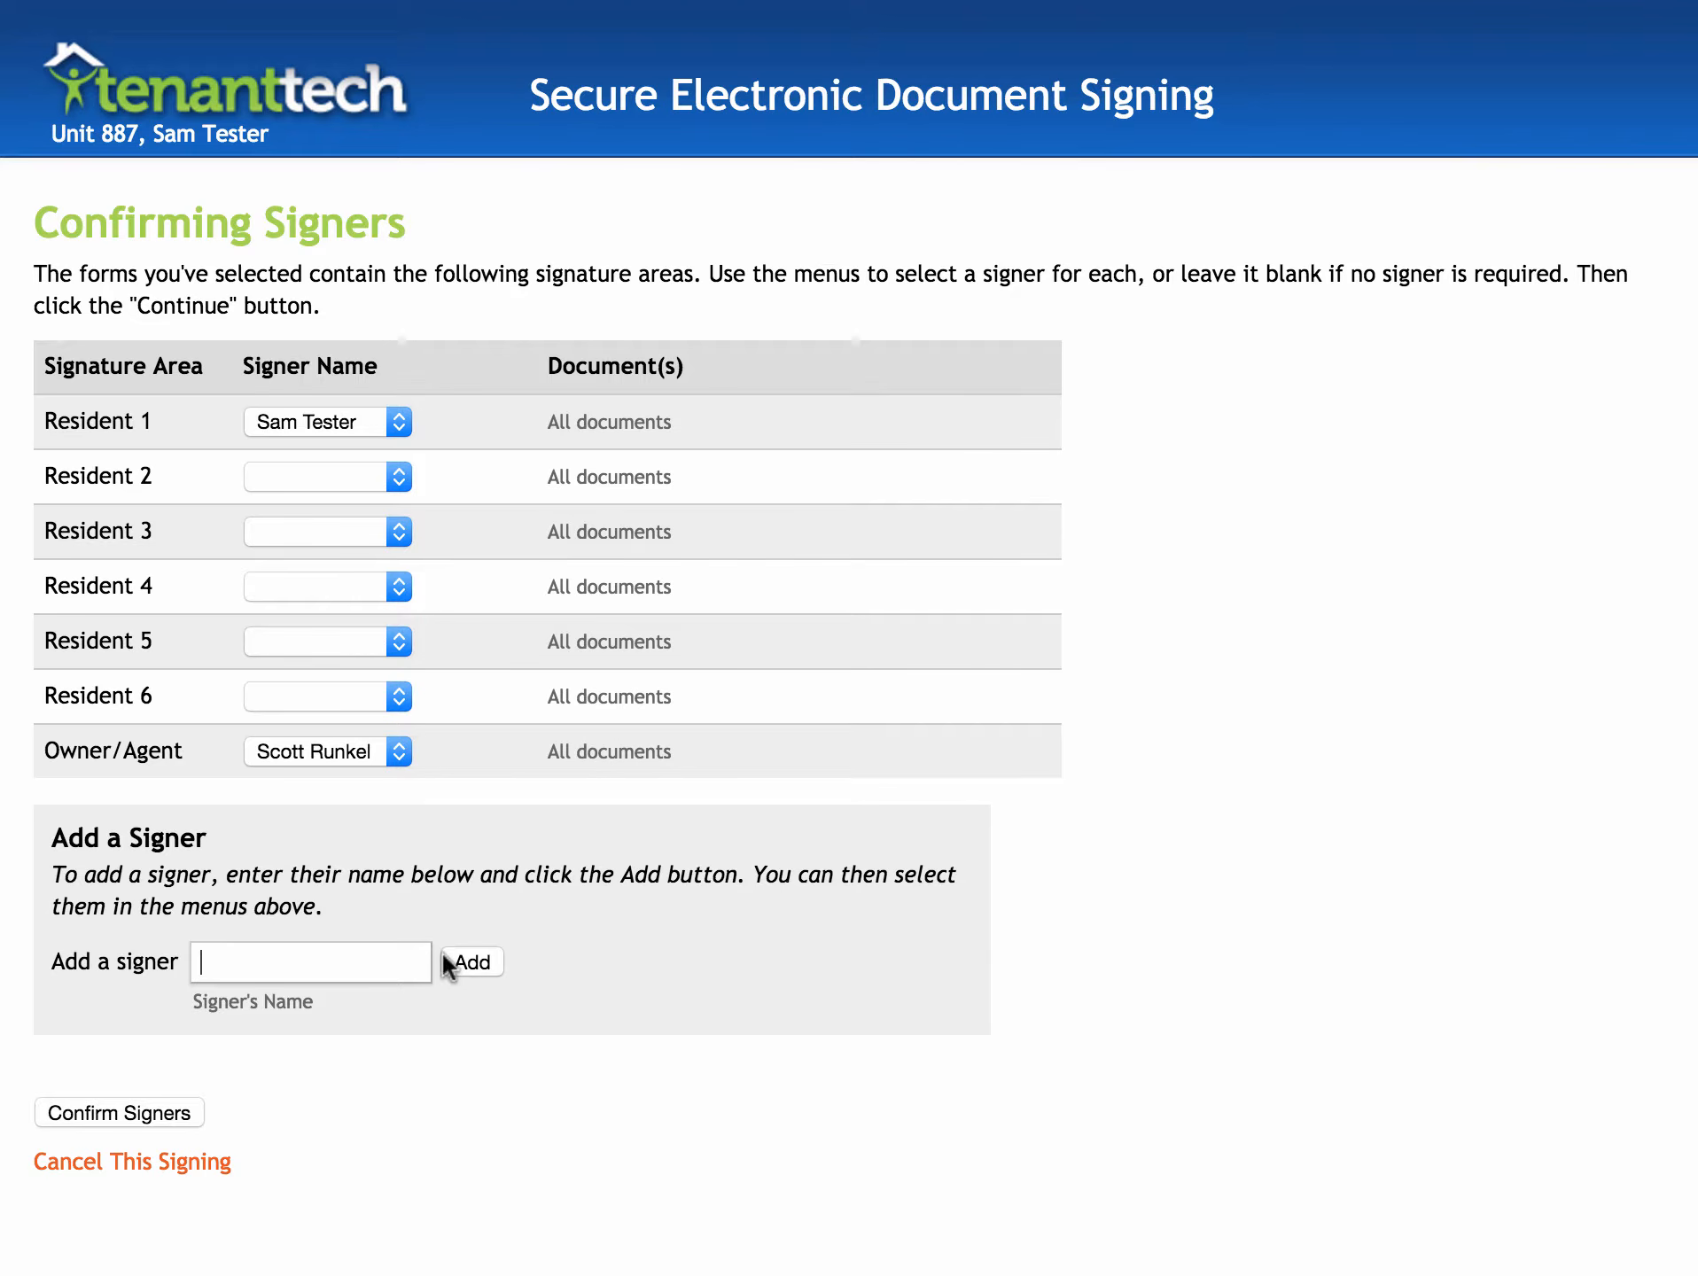
left_click(308, 431)
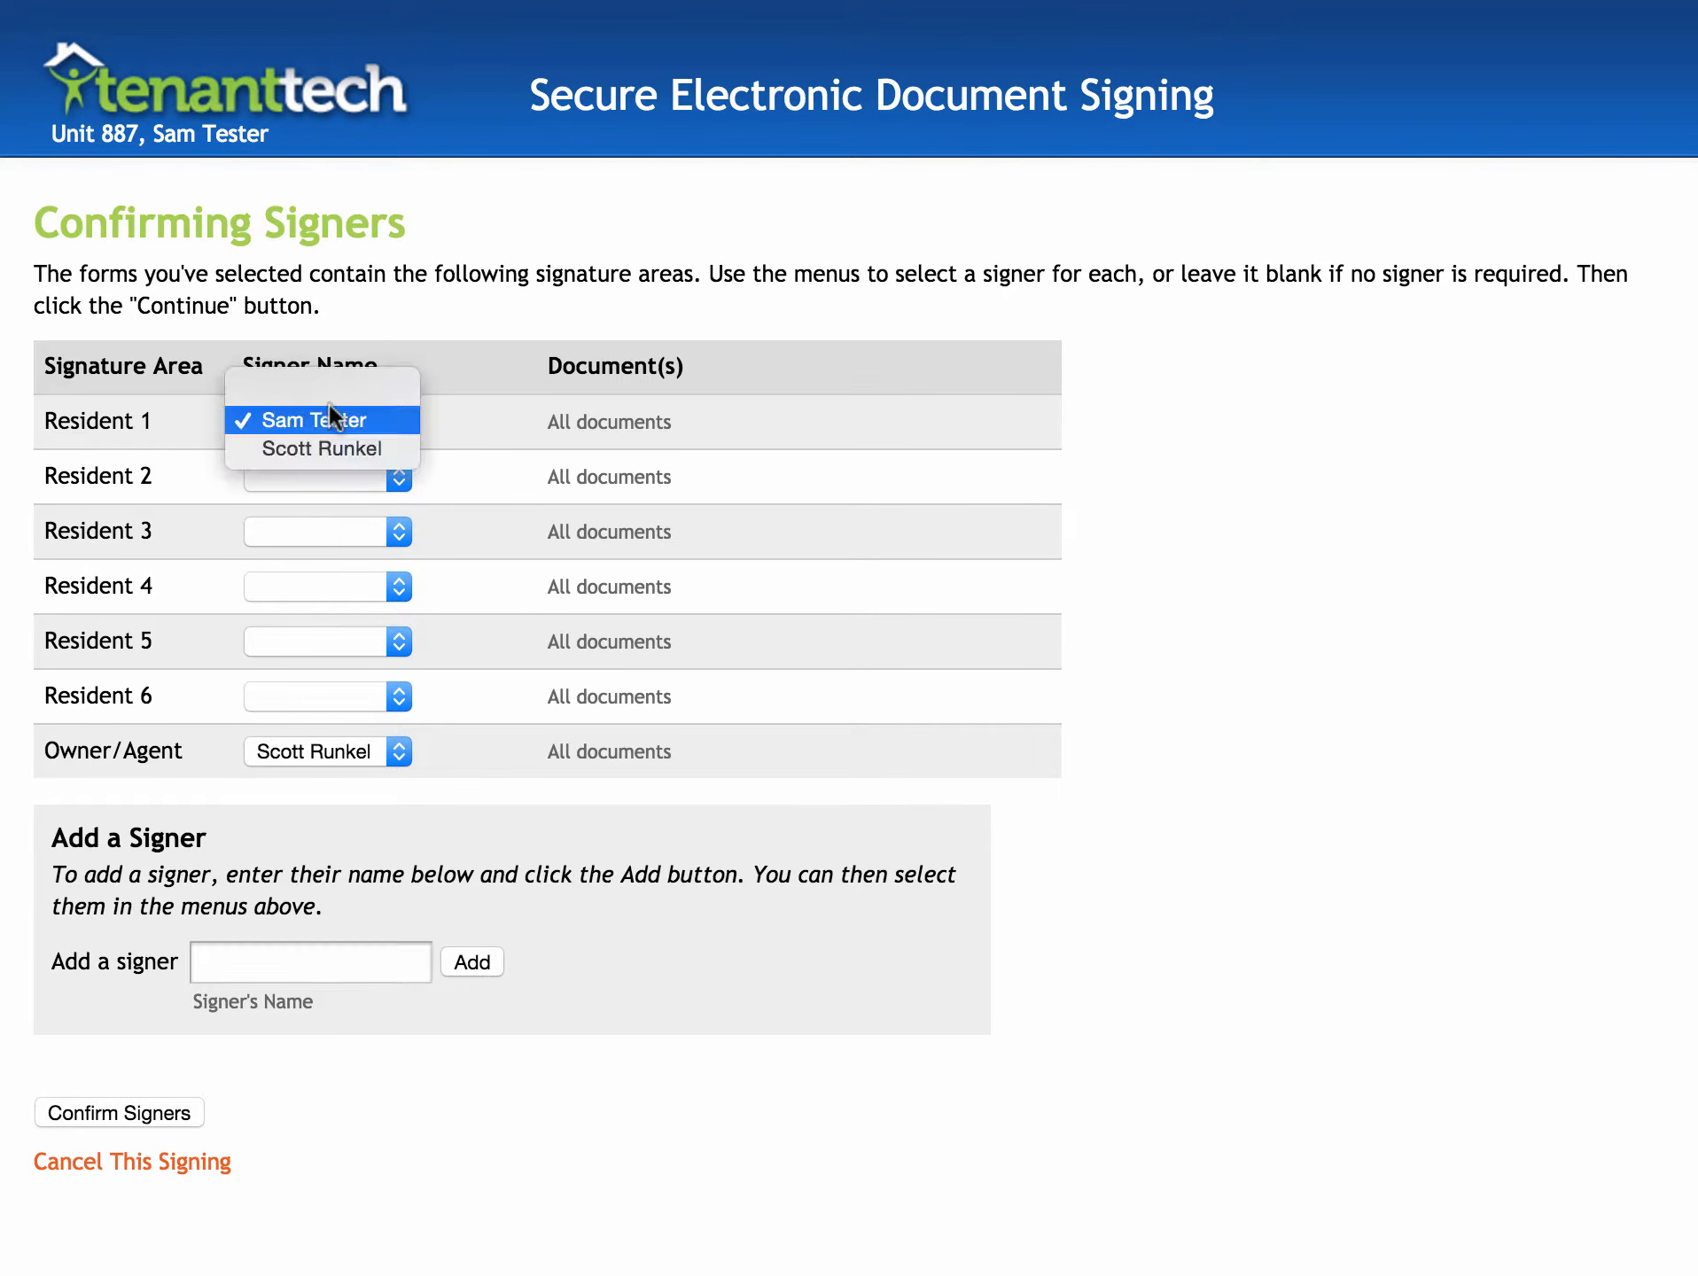
left_click(330, 420)
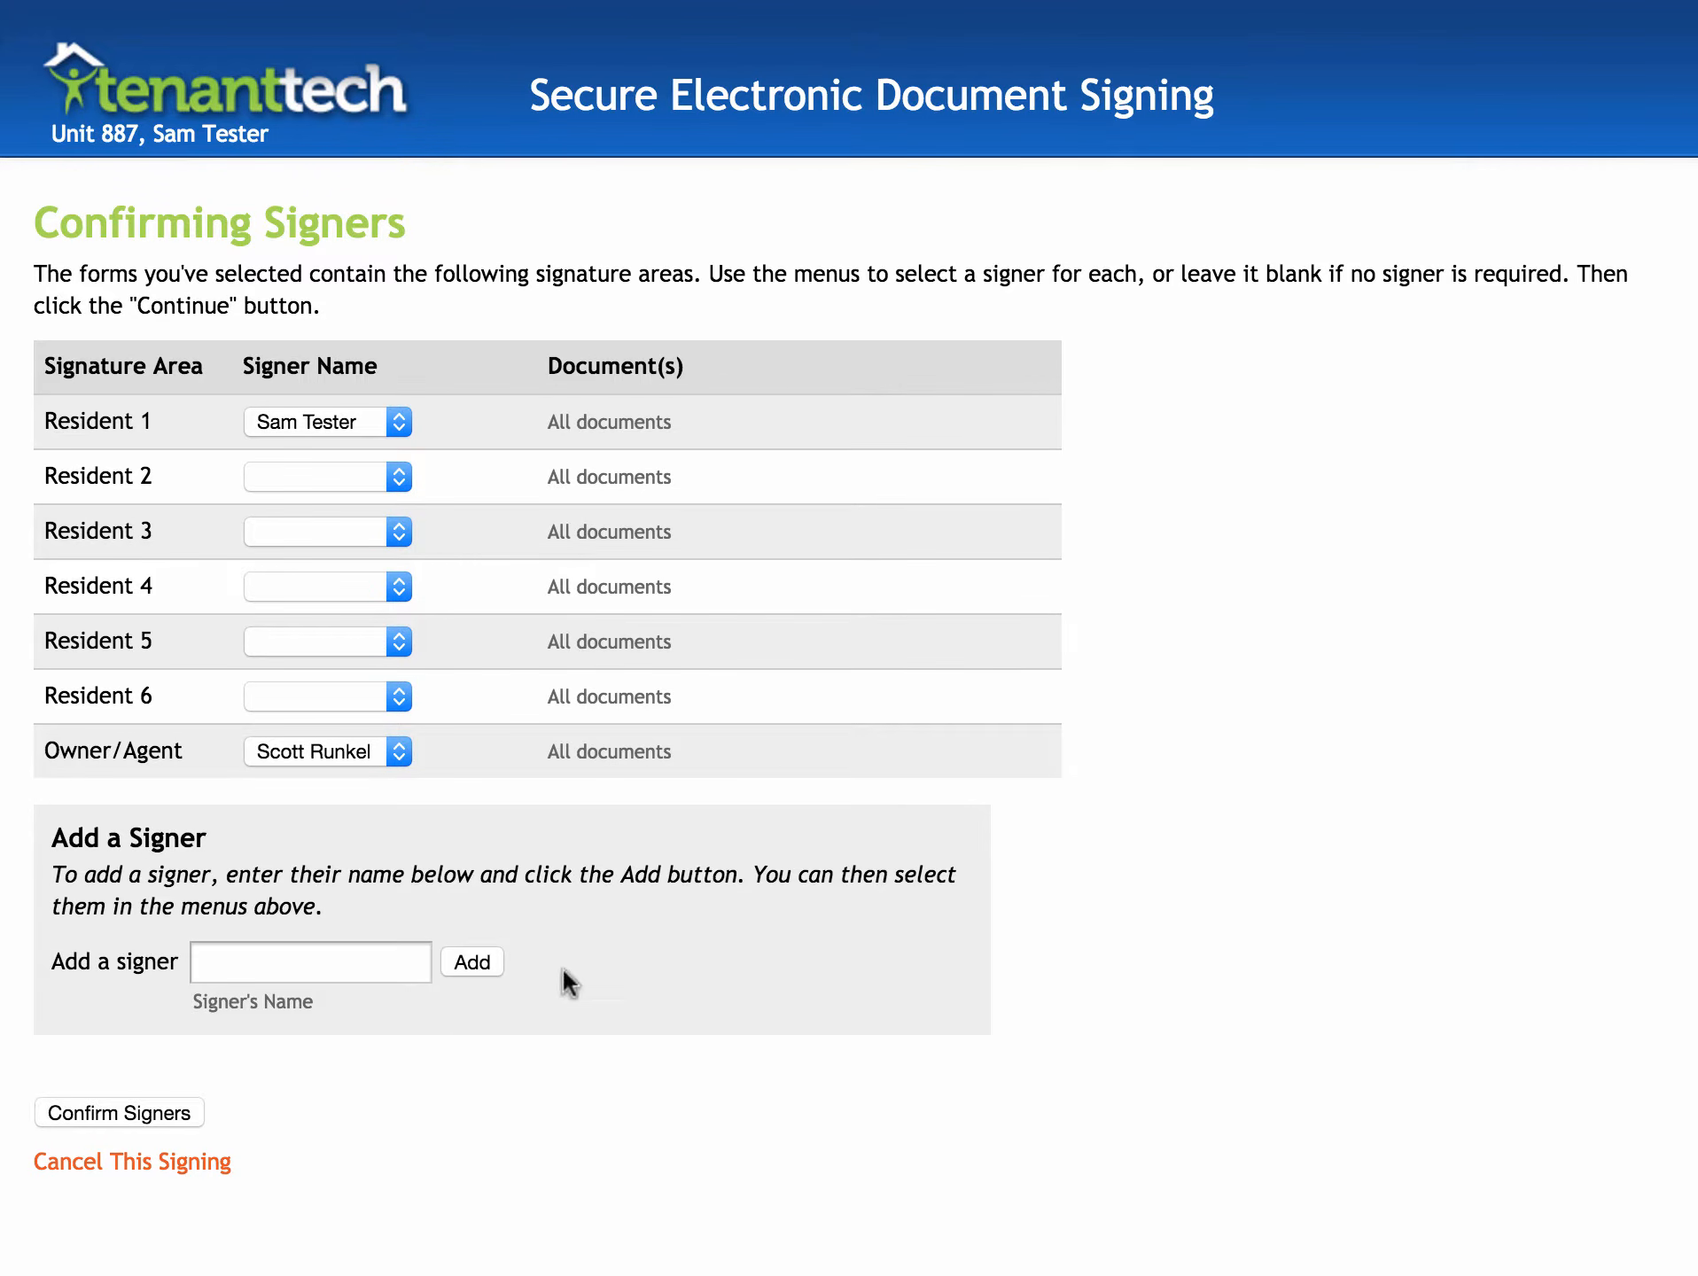
- Confirm the resident and Owner/Agent signers
left_click(105, 1106)
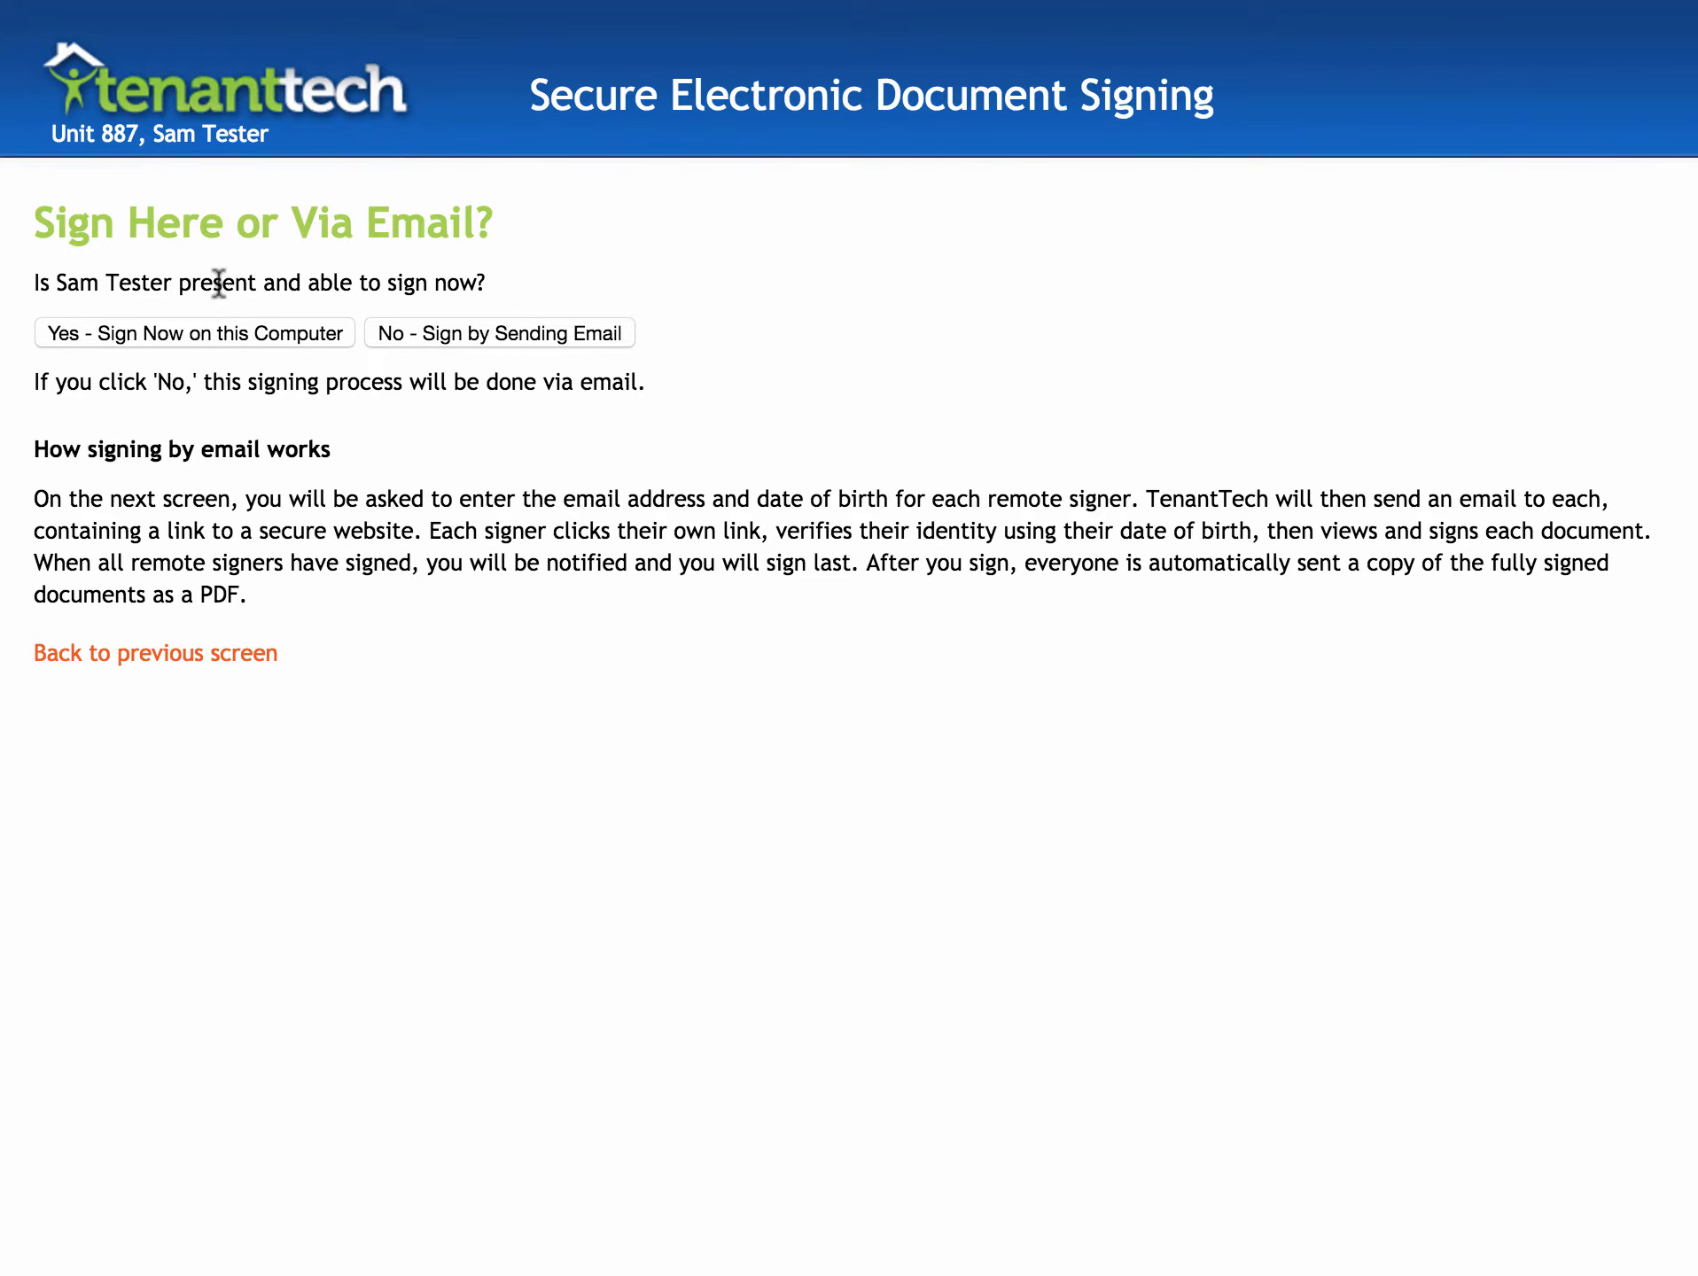
- Choose signing by email and copy the resident's email address into Re-type Email
left_click(494, 329)
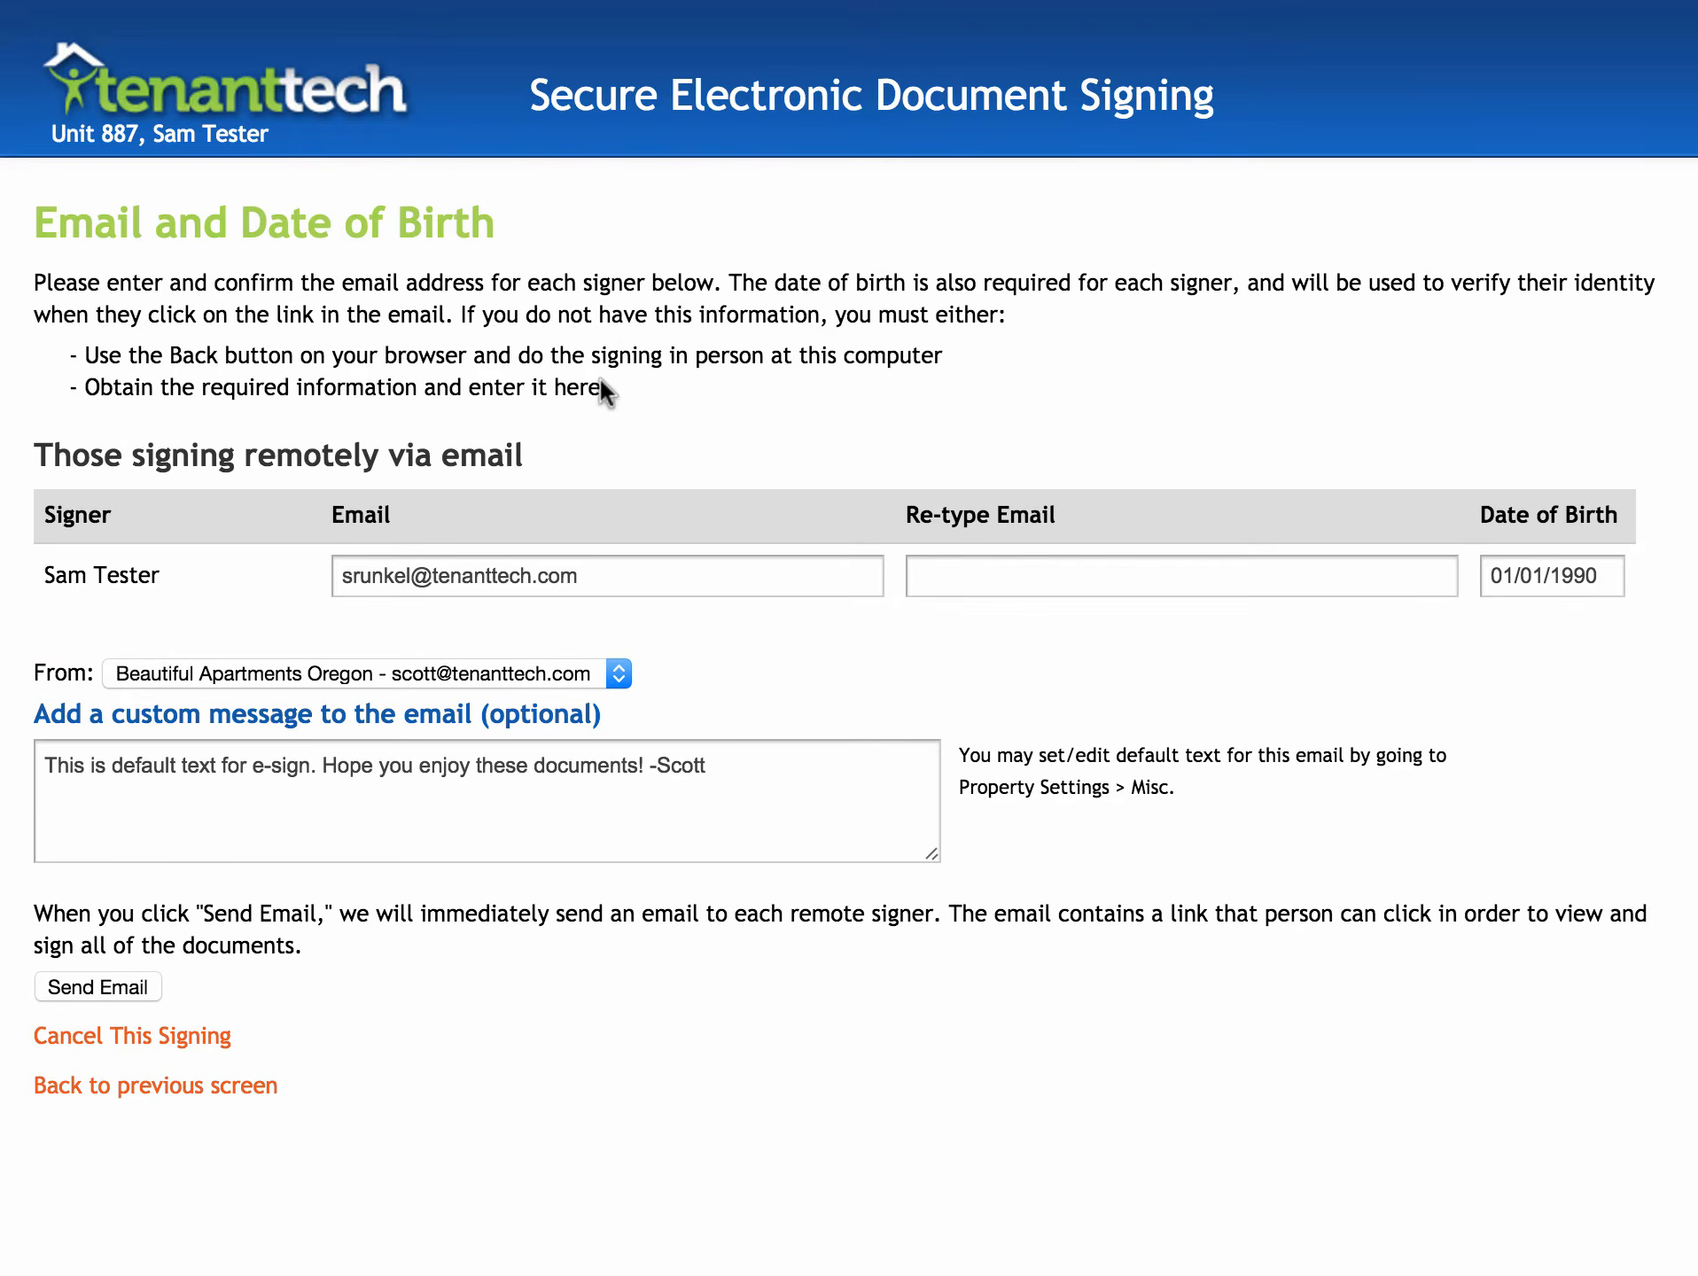
left_click(600, 572)
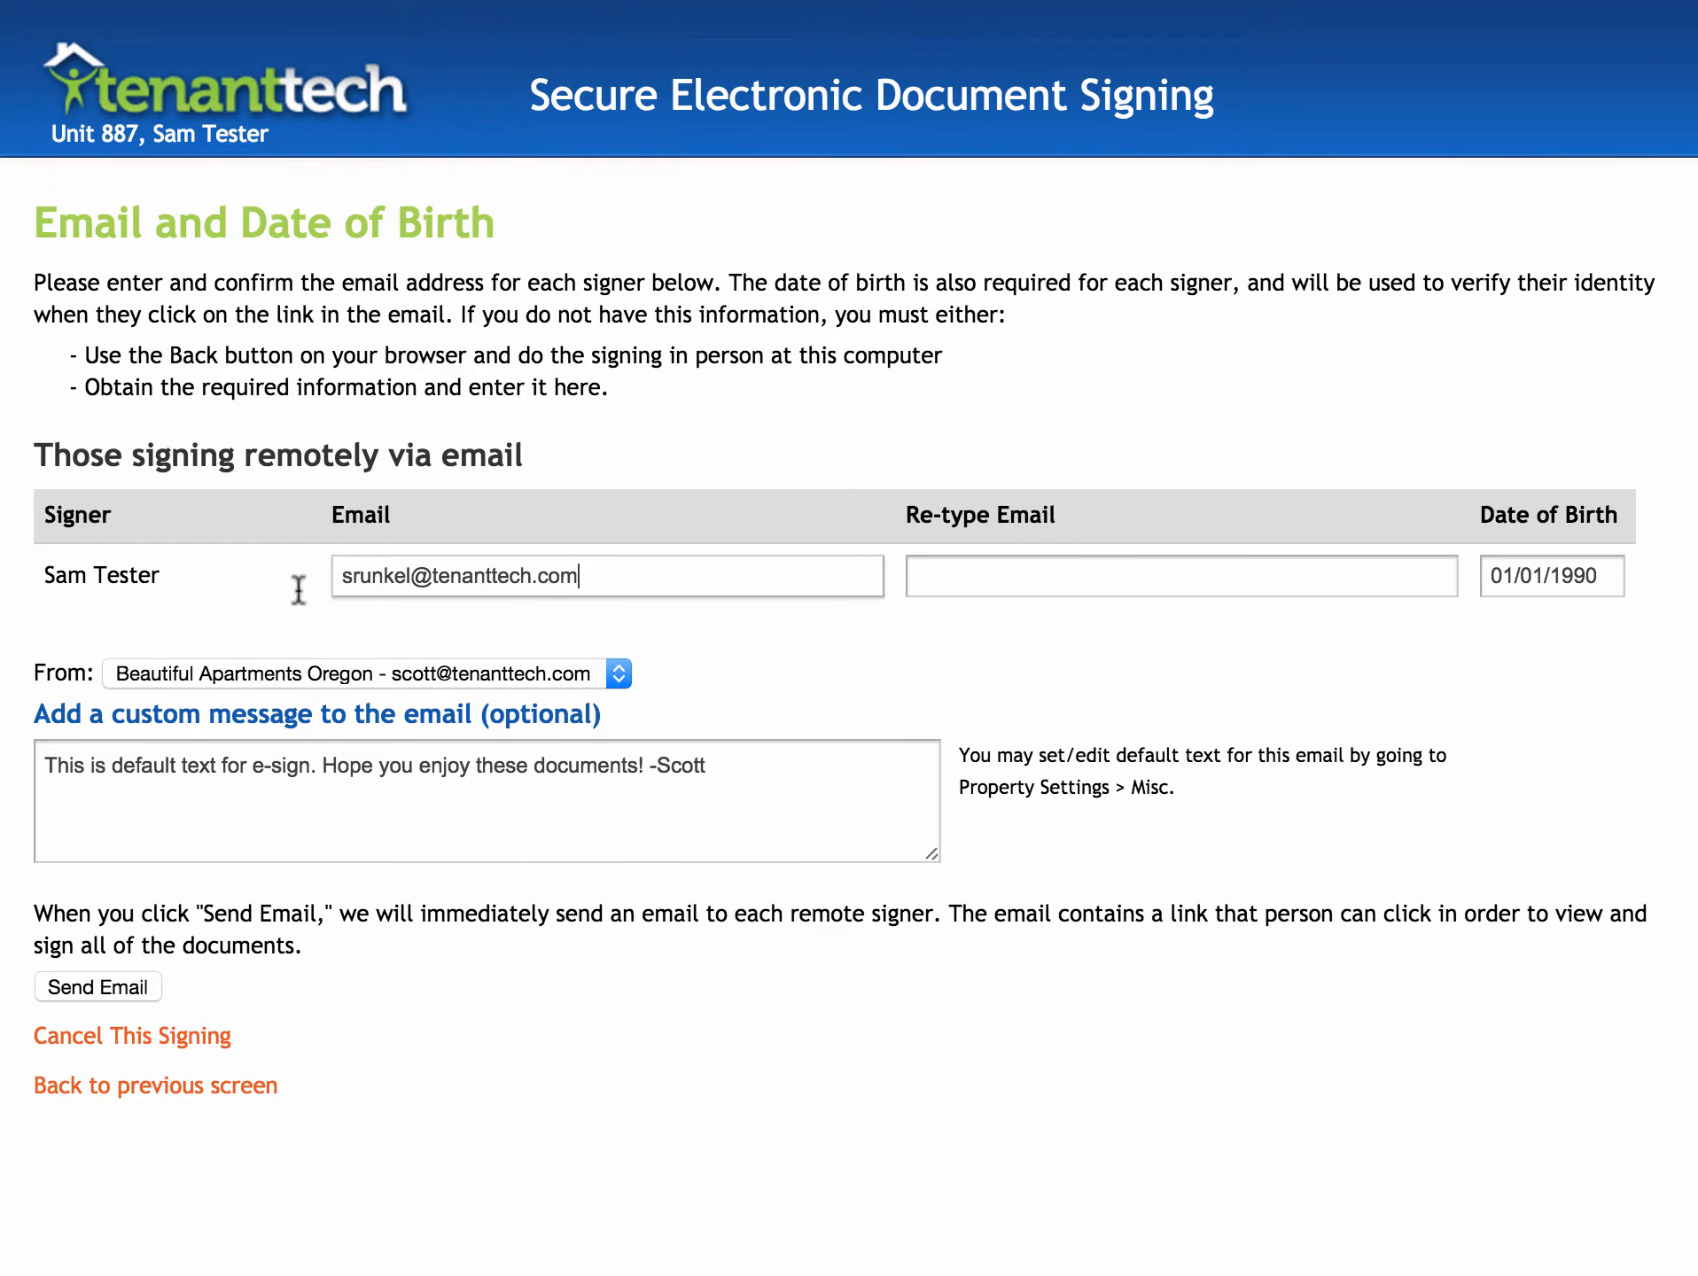
triple_click(385, 576)
key("super+c")
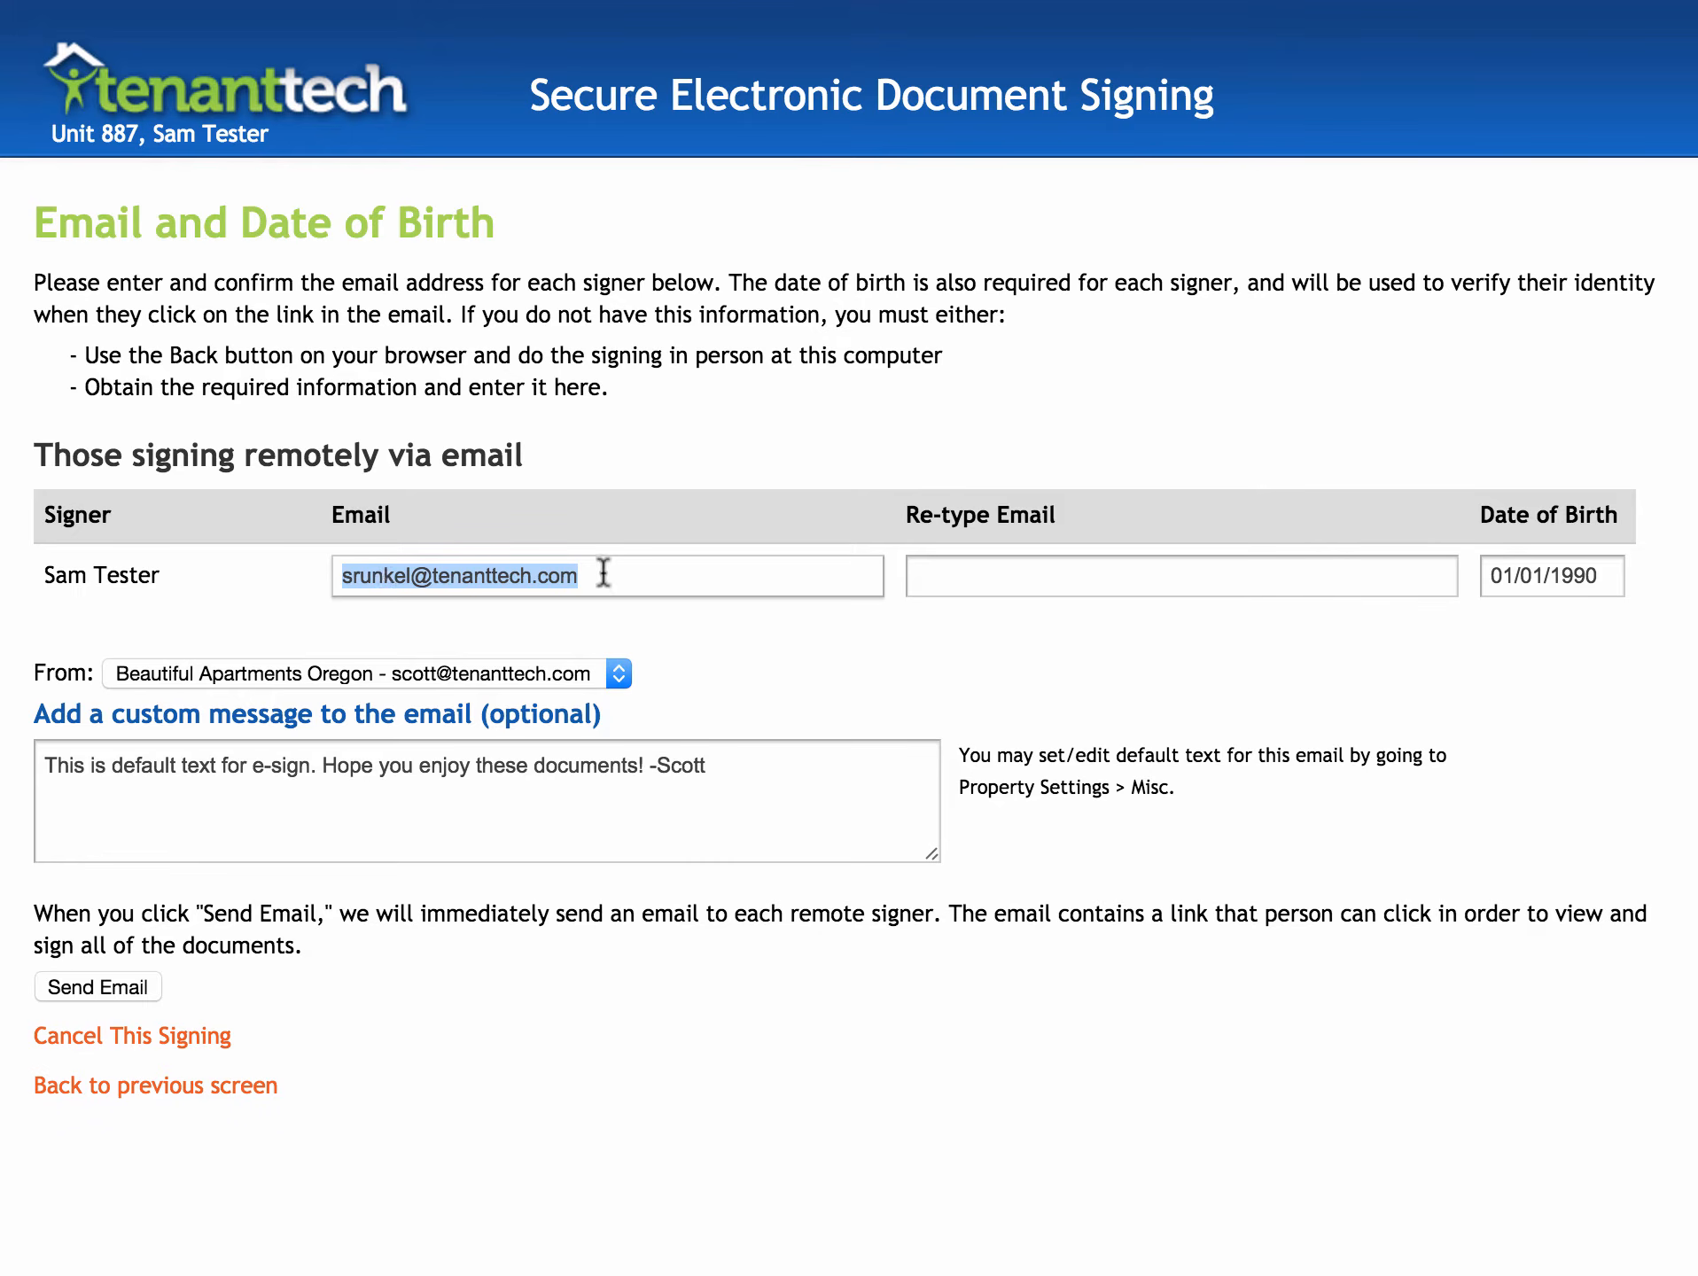
left_click(954, 576)
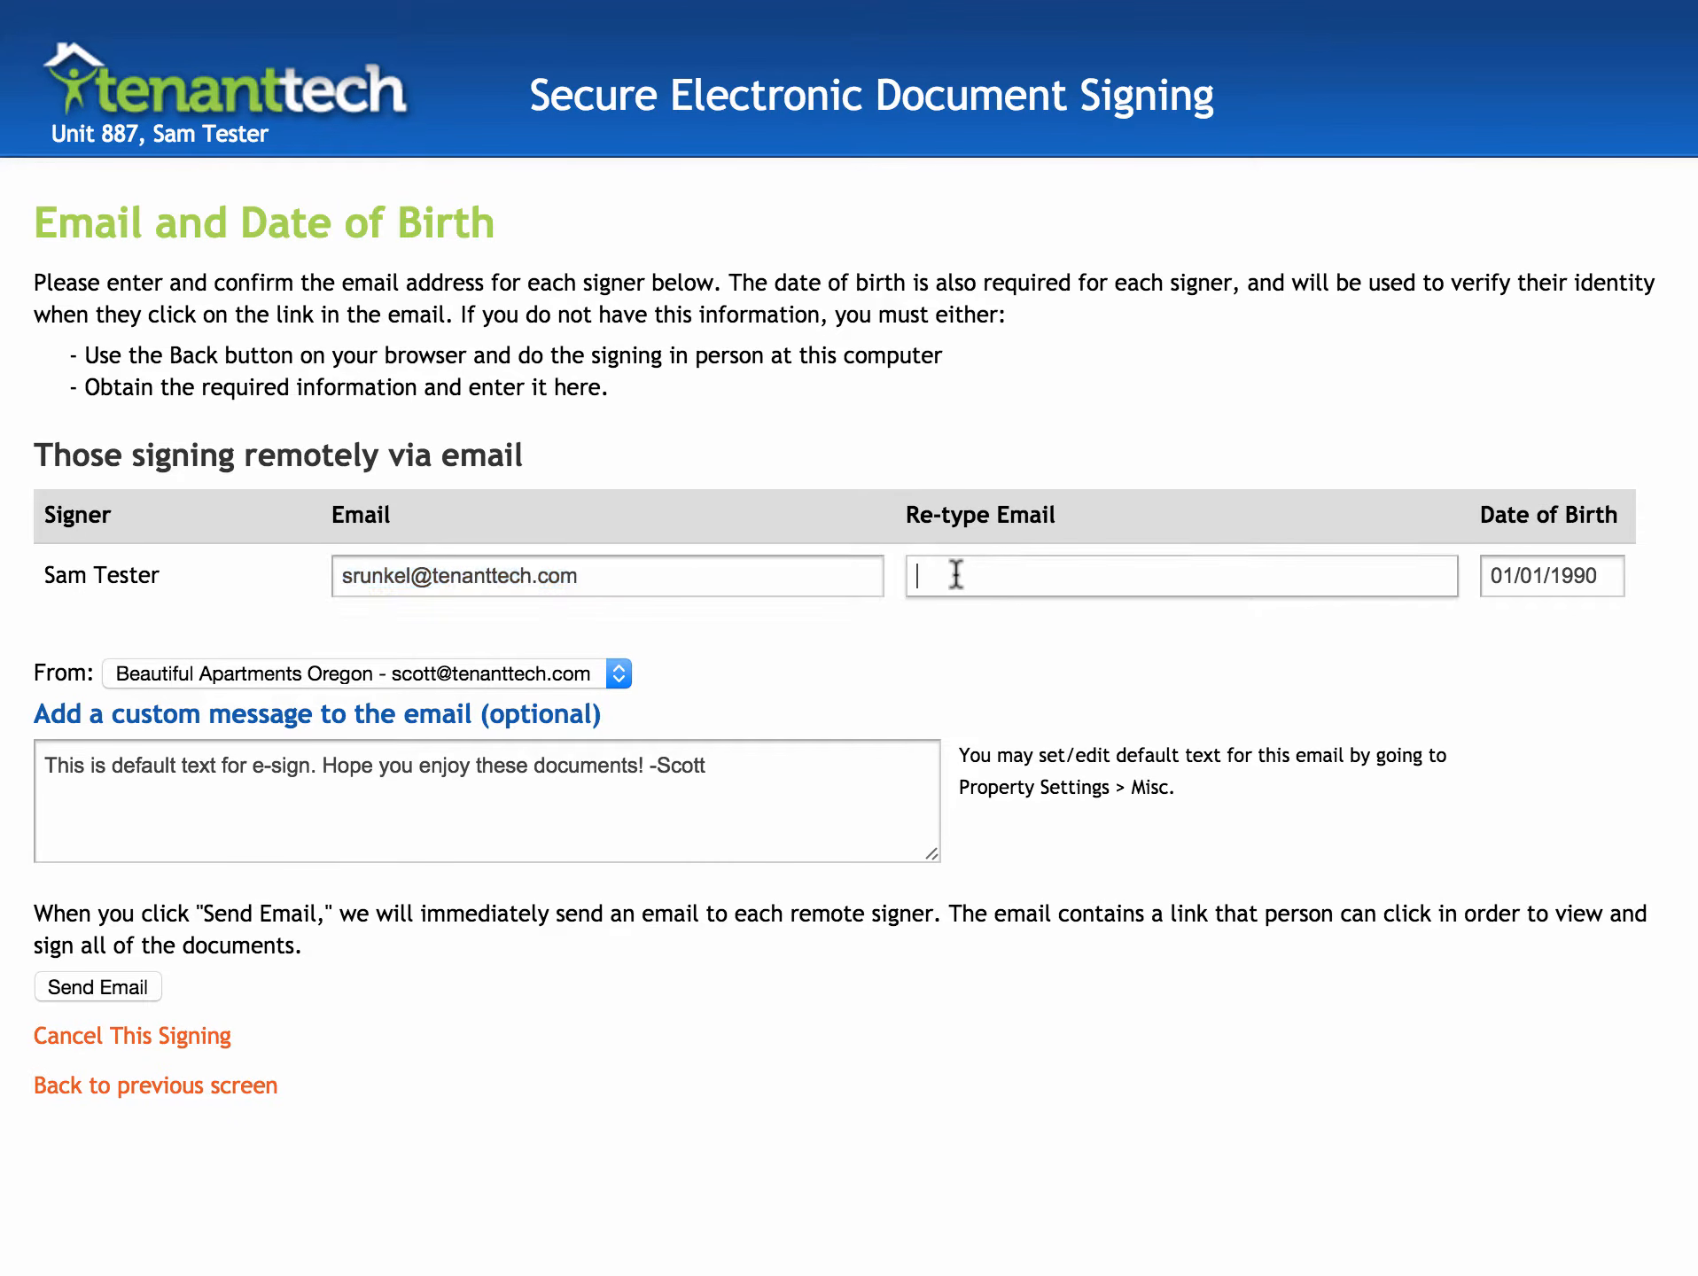
key("super+v")
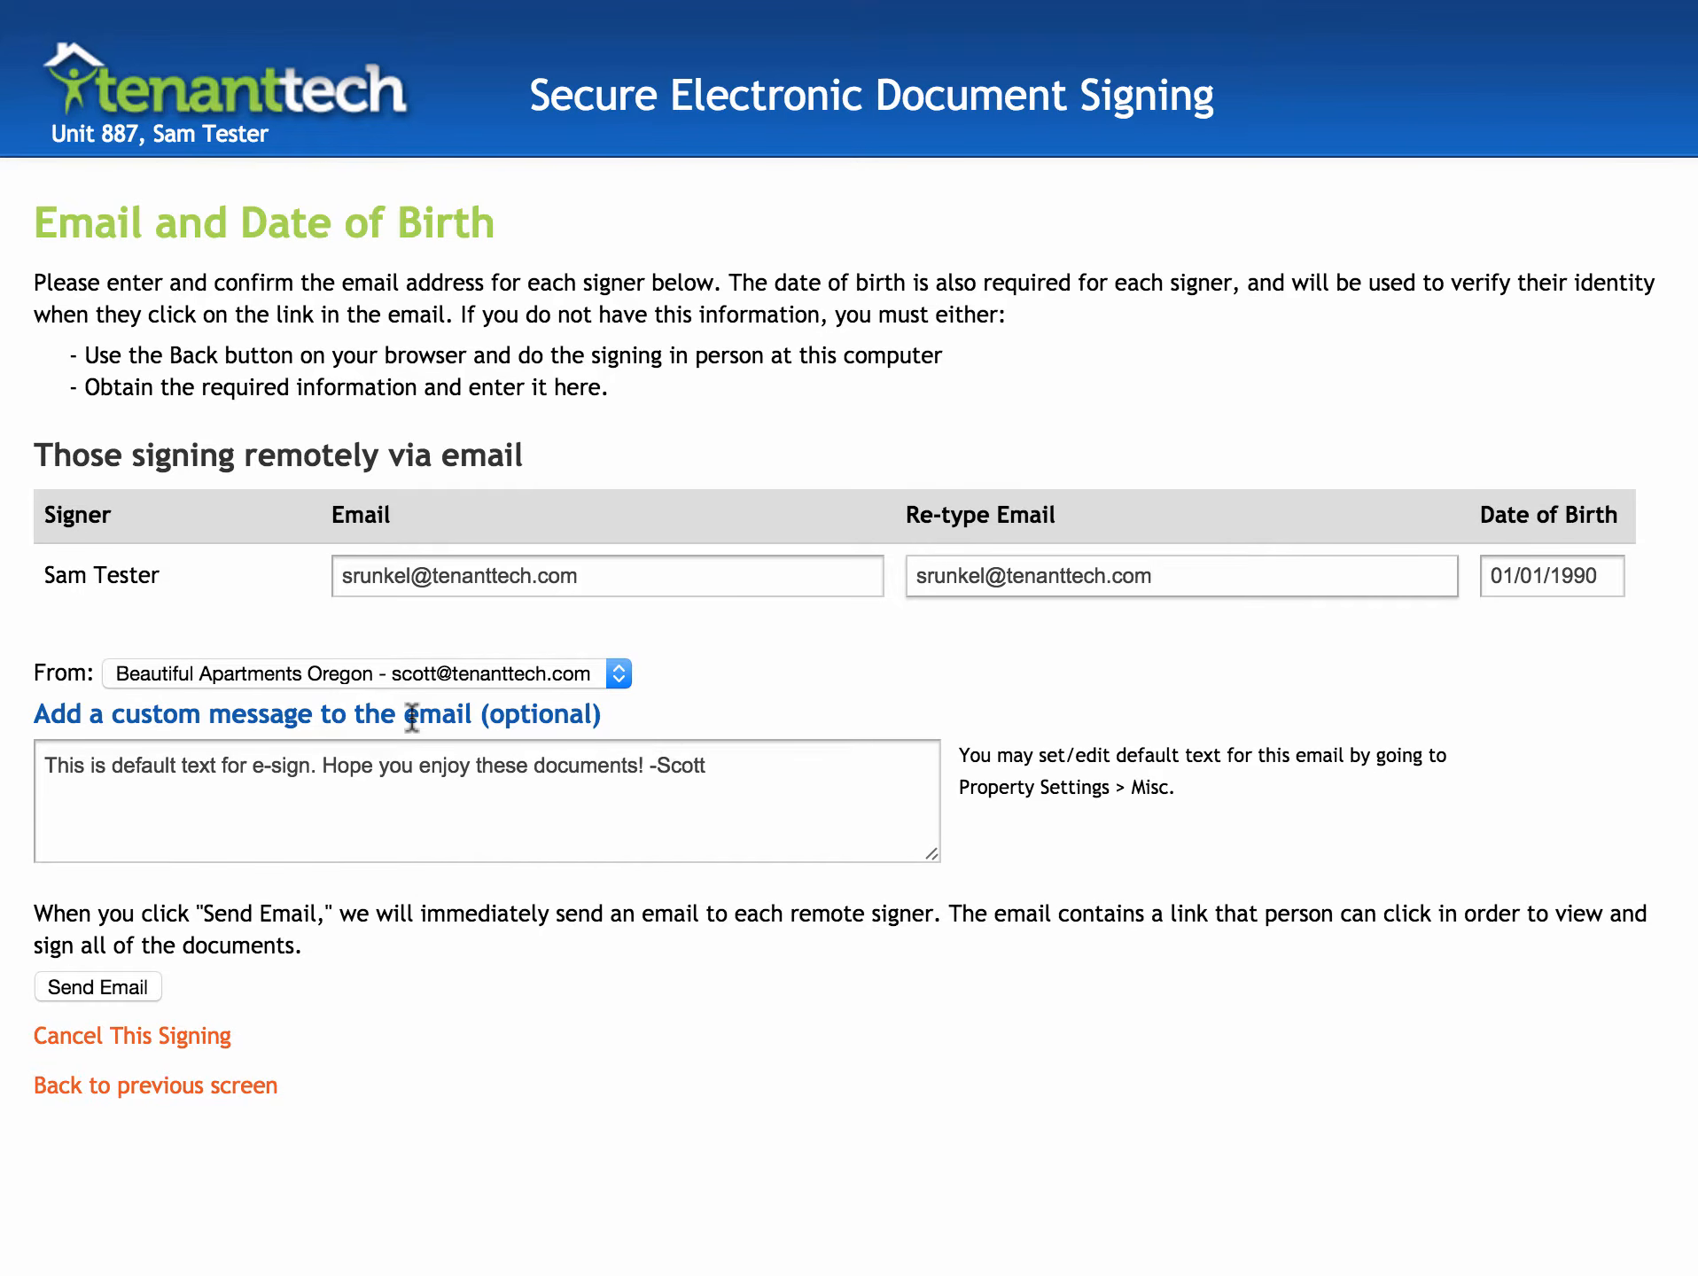
- Keep Beautiful Apartments Oregon as the sender and send the signing request email
left_click(221, 673)
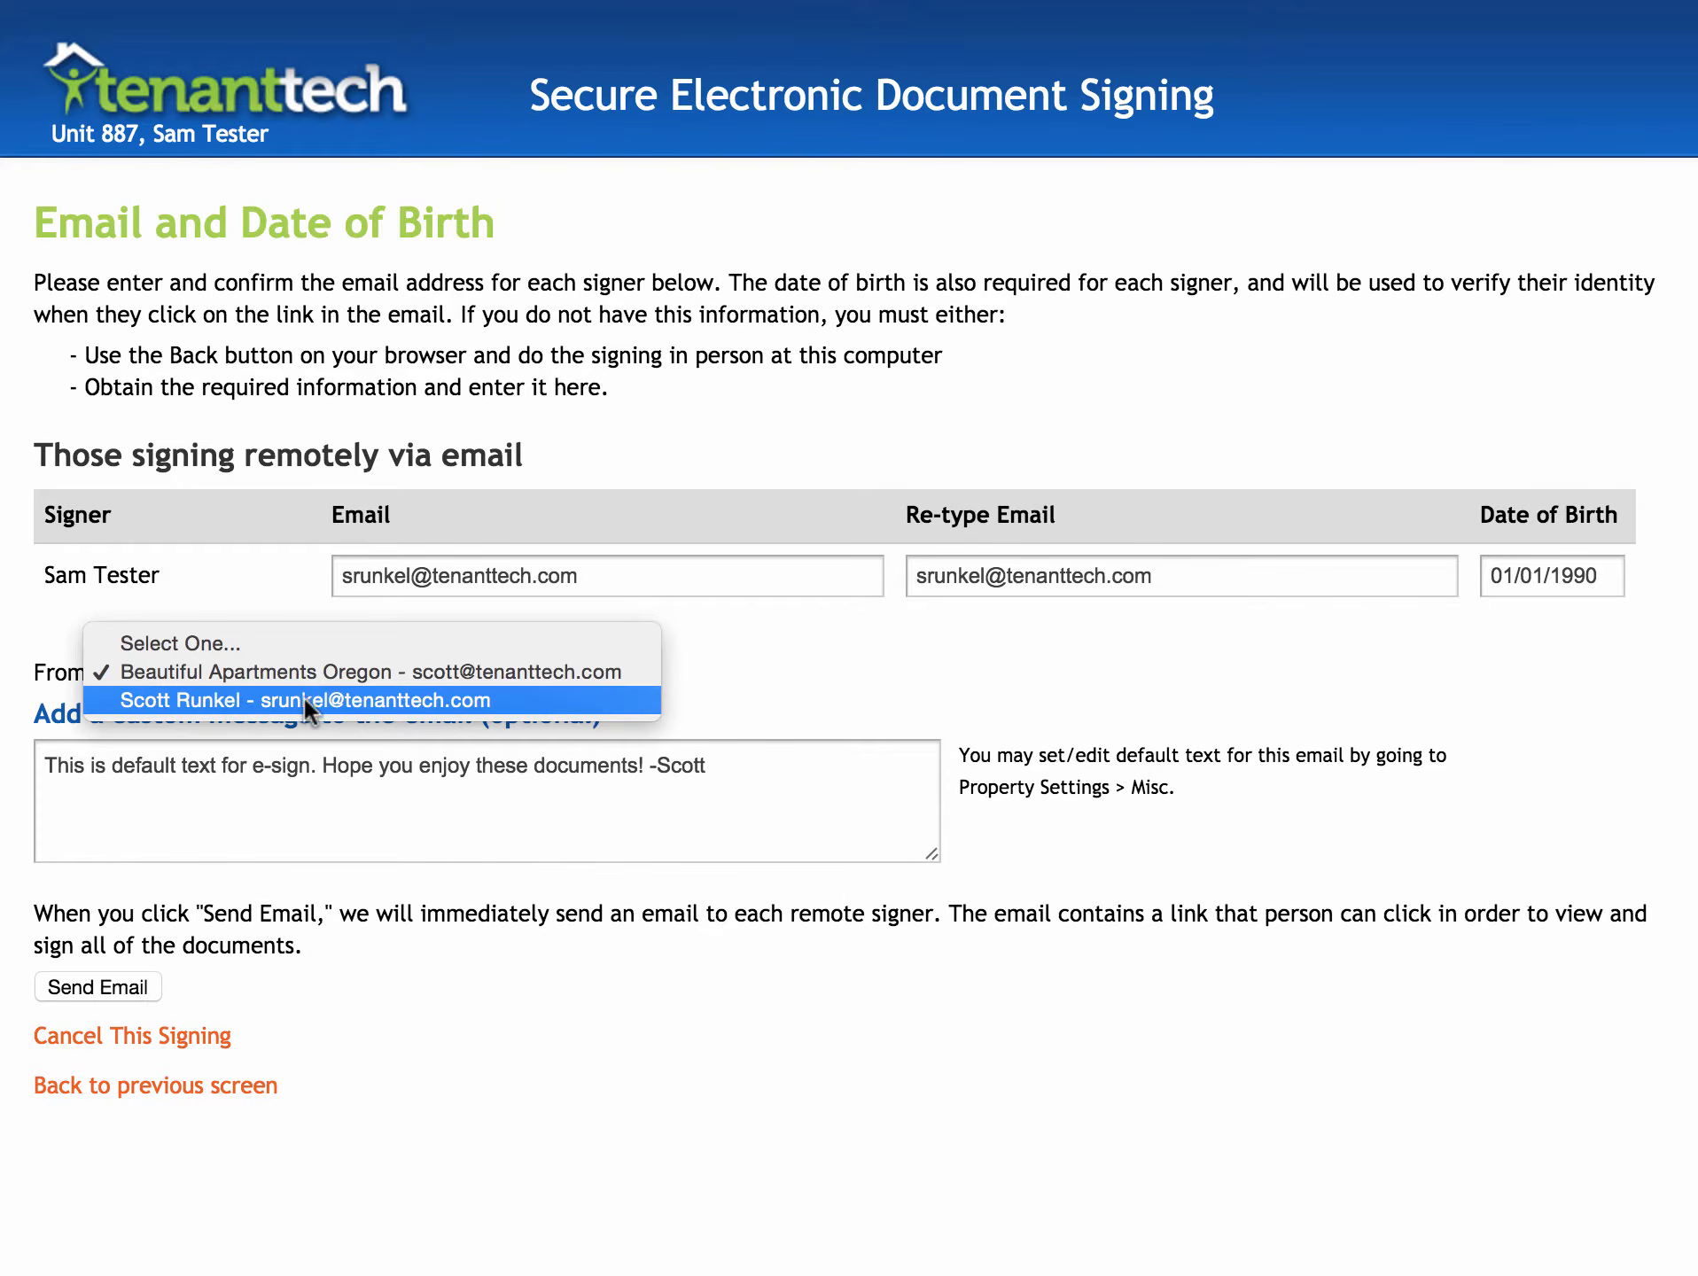
left_click(696, 684)
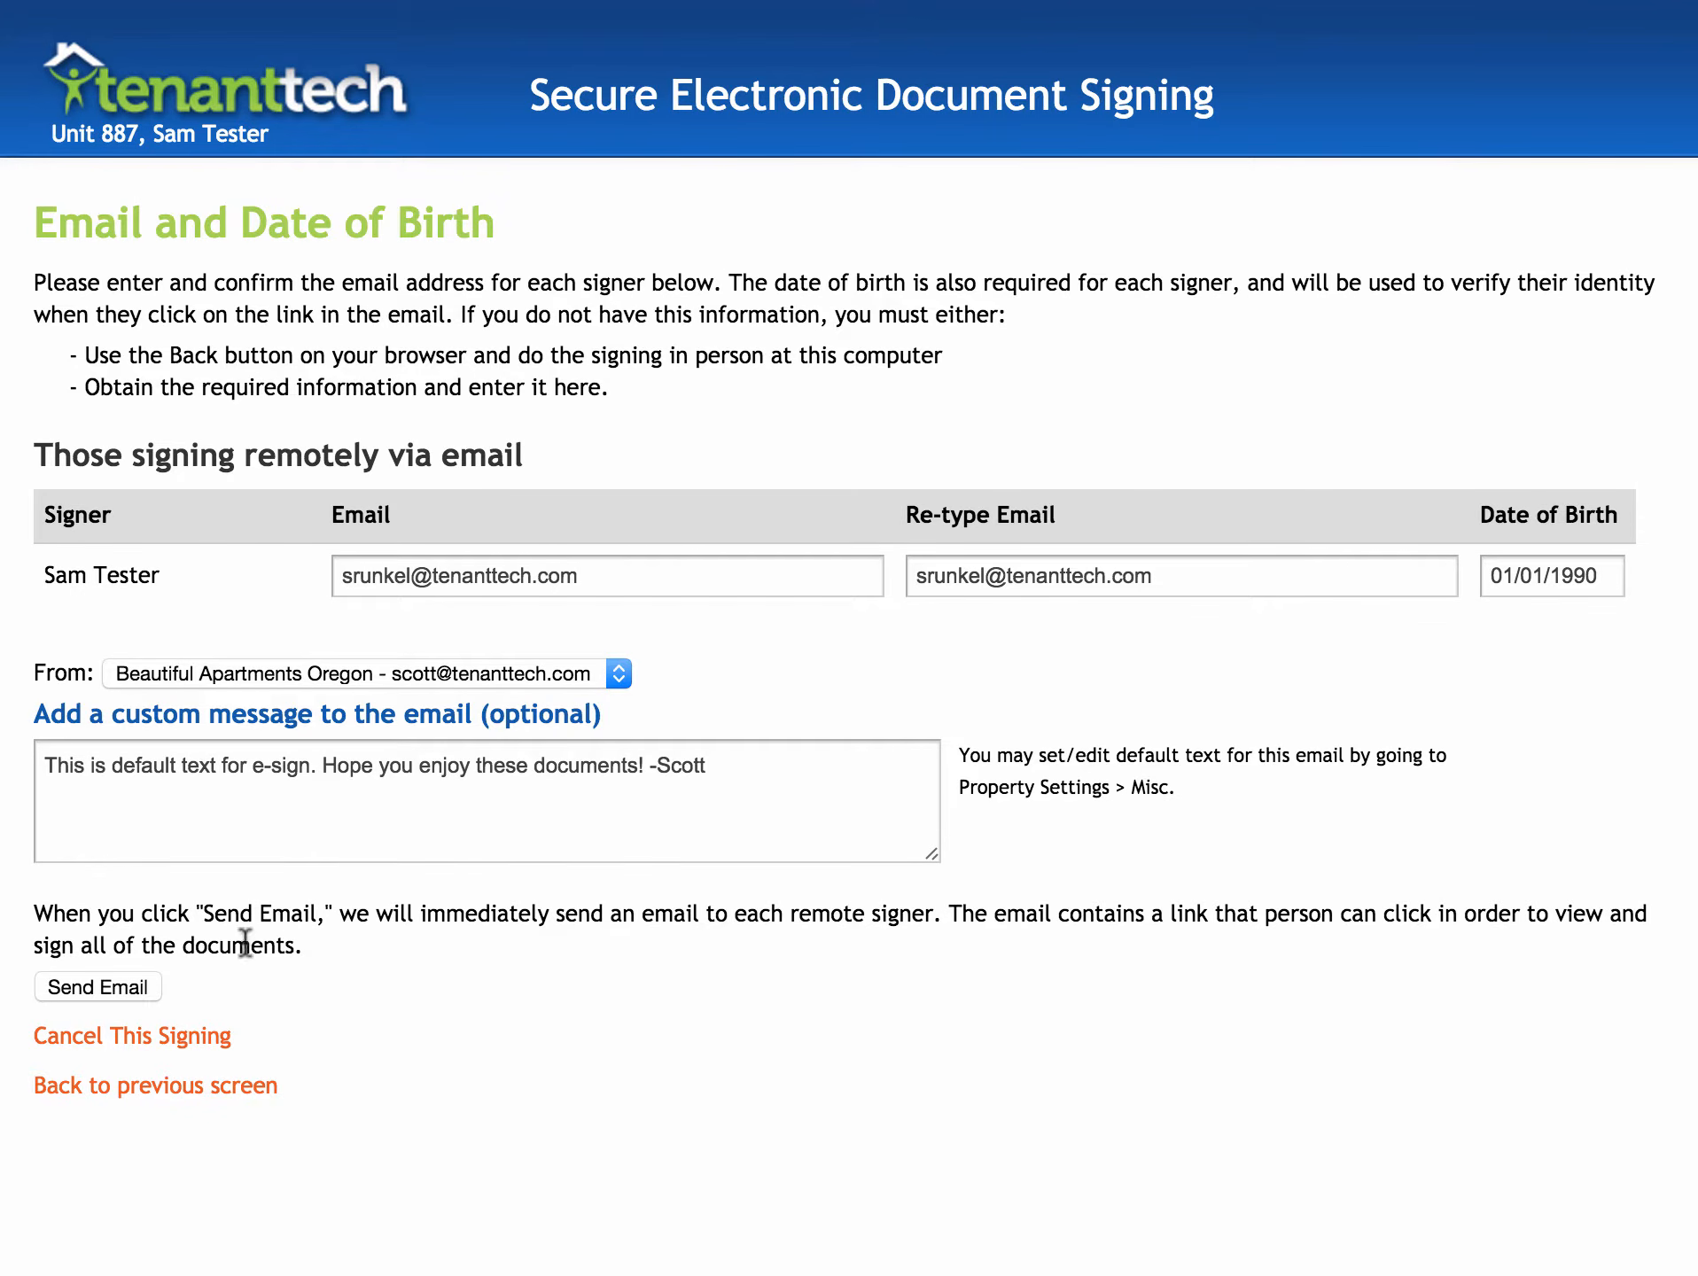
left_click(79, 986)
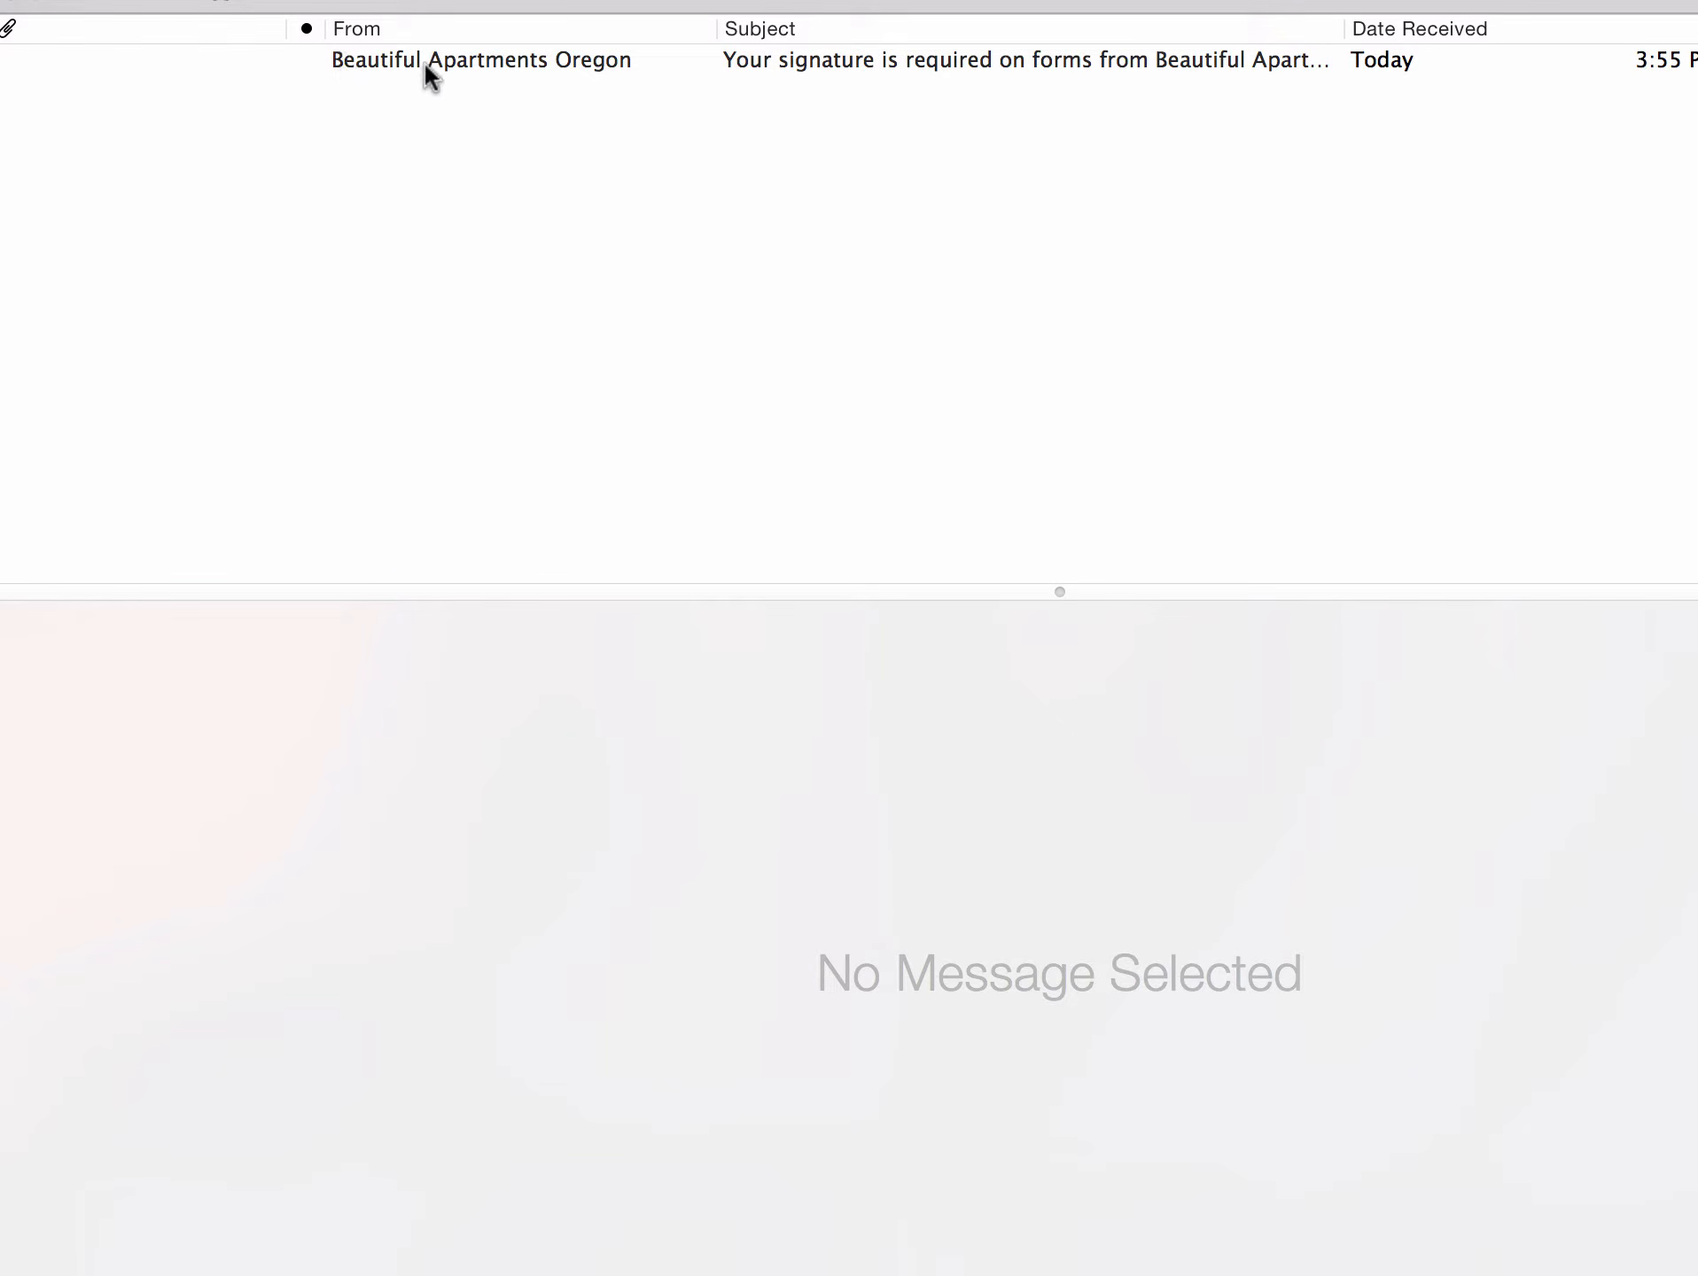
- Open the Beautiful Apartments Oregon signature request email and scroll through its signing link
left_click(806, 61)
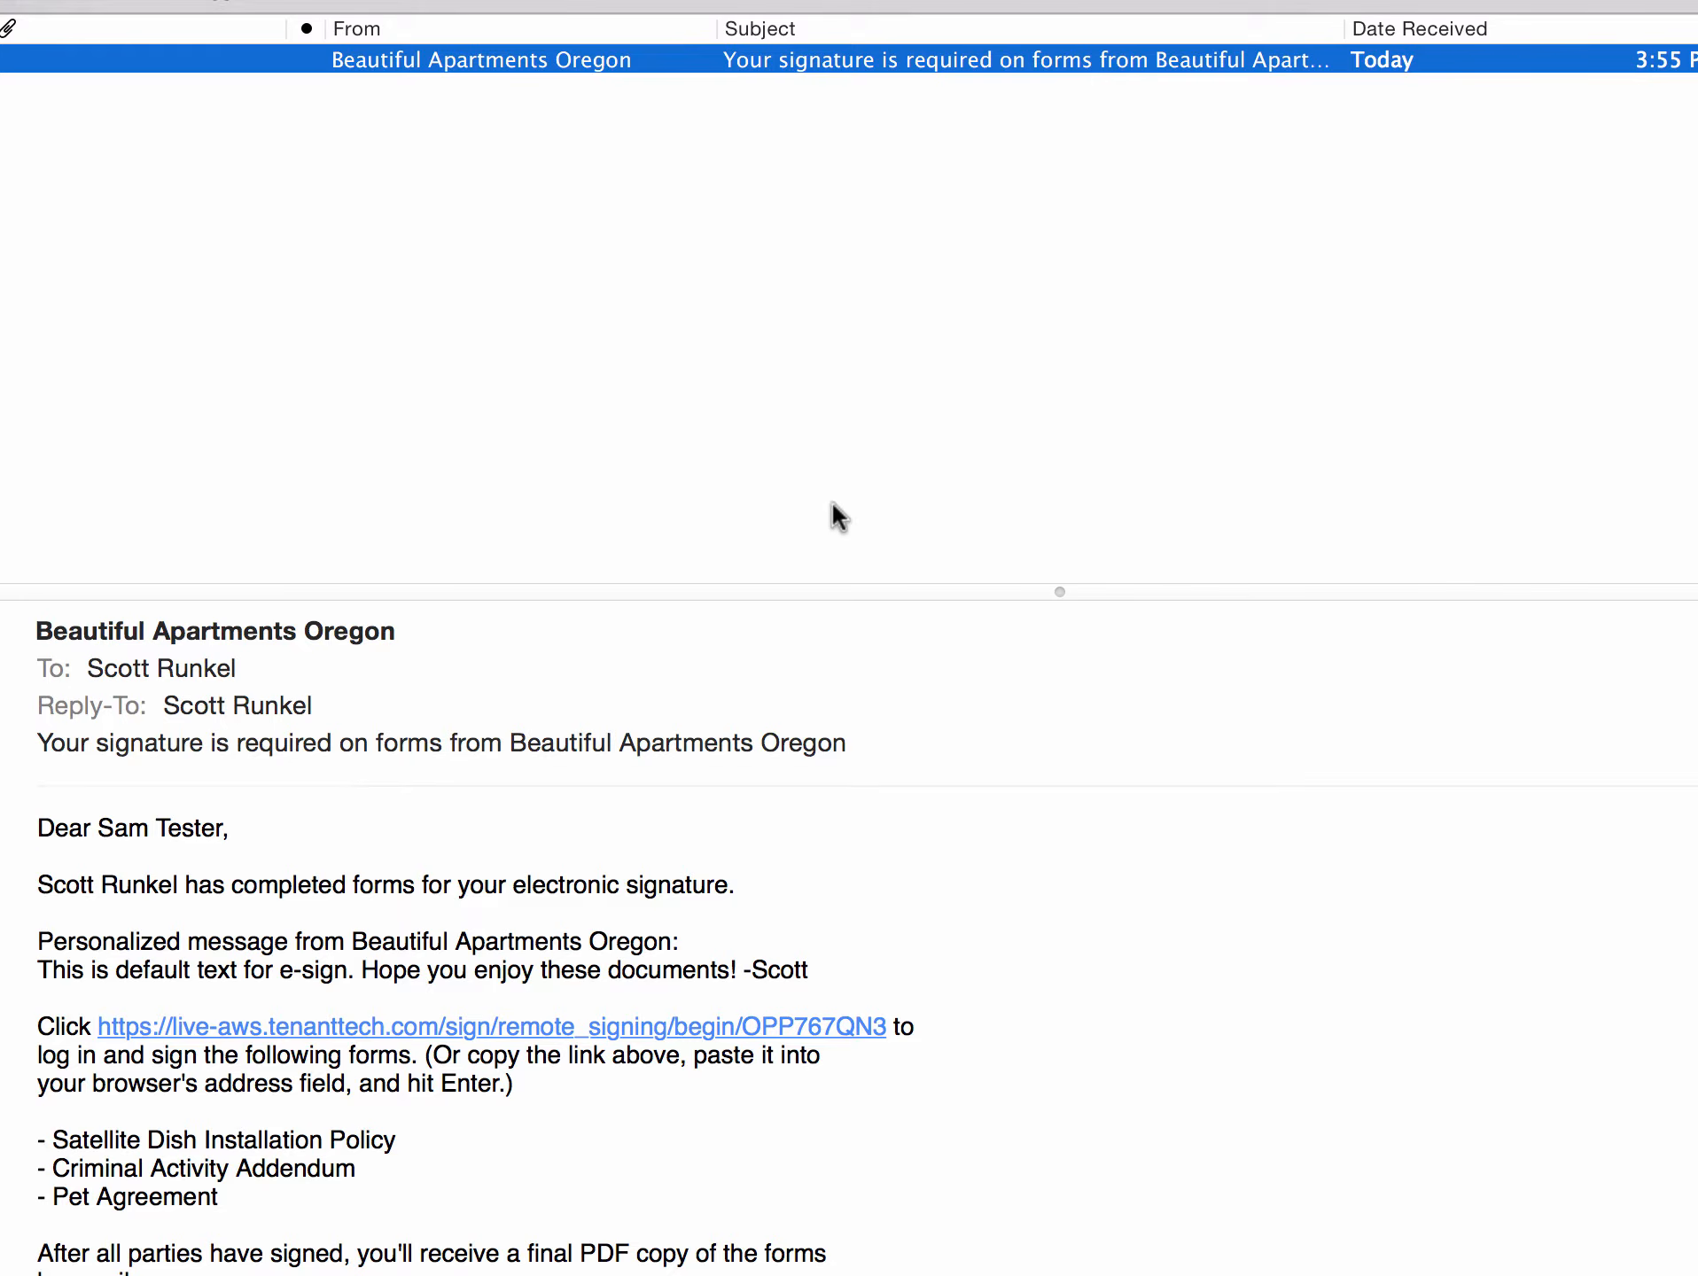
scroll(627, 766, "down", 1)
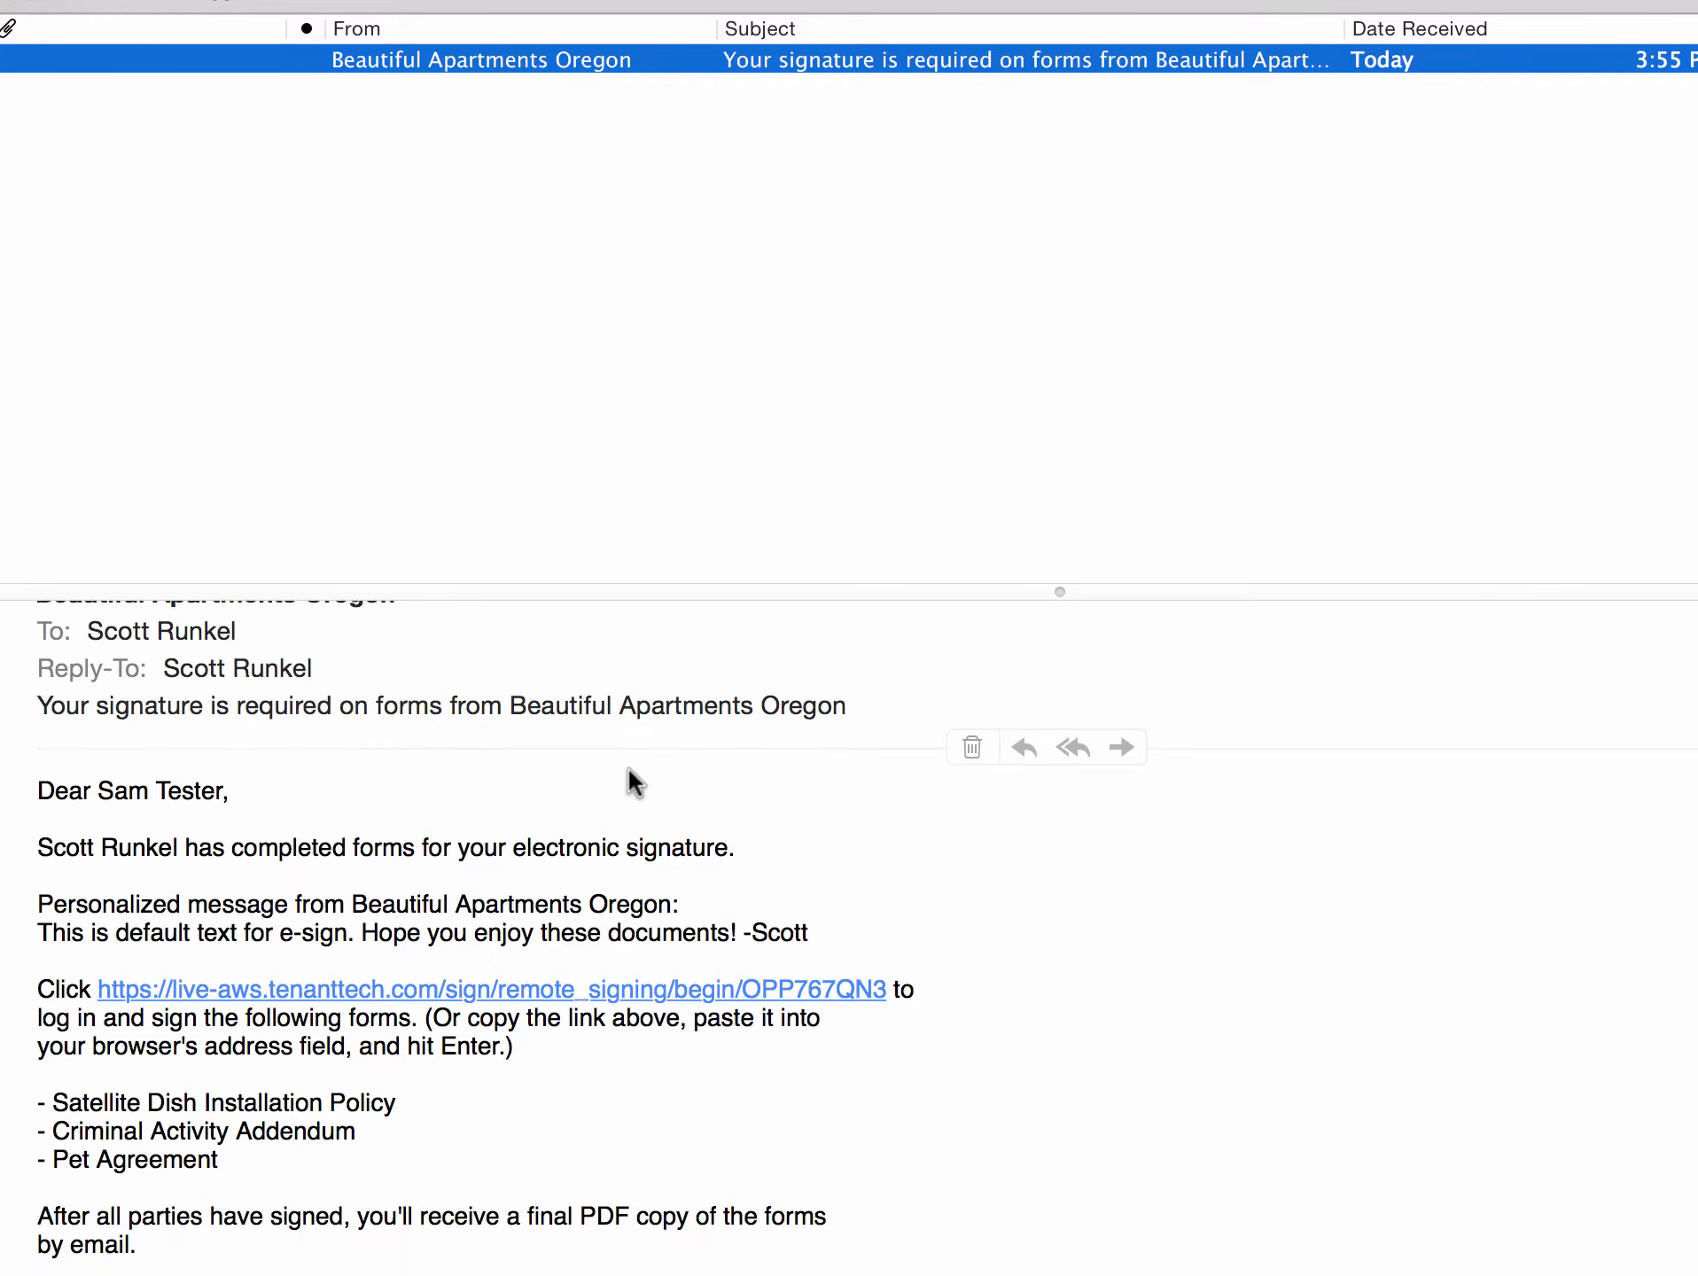
scroll(627, 765, "up", 1)
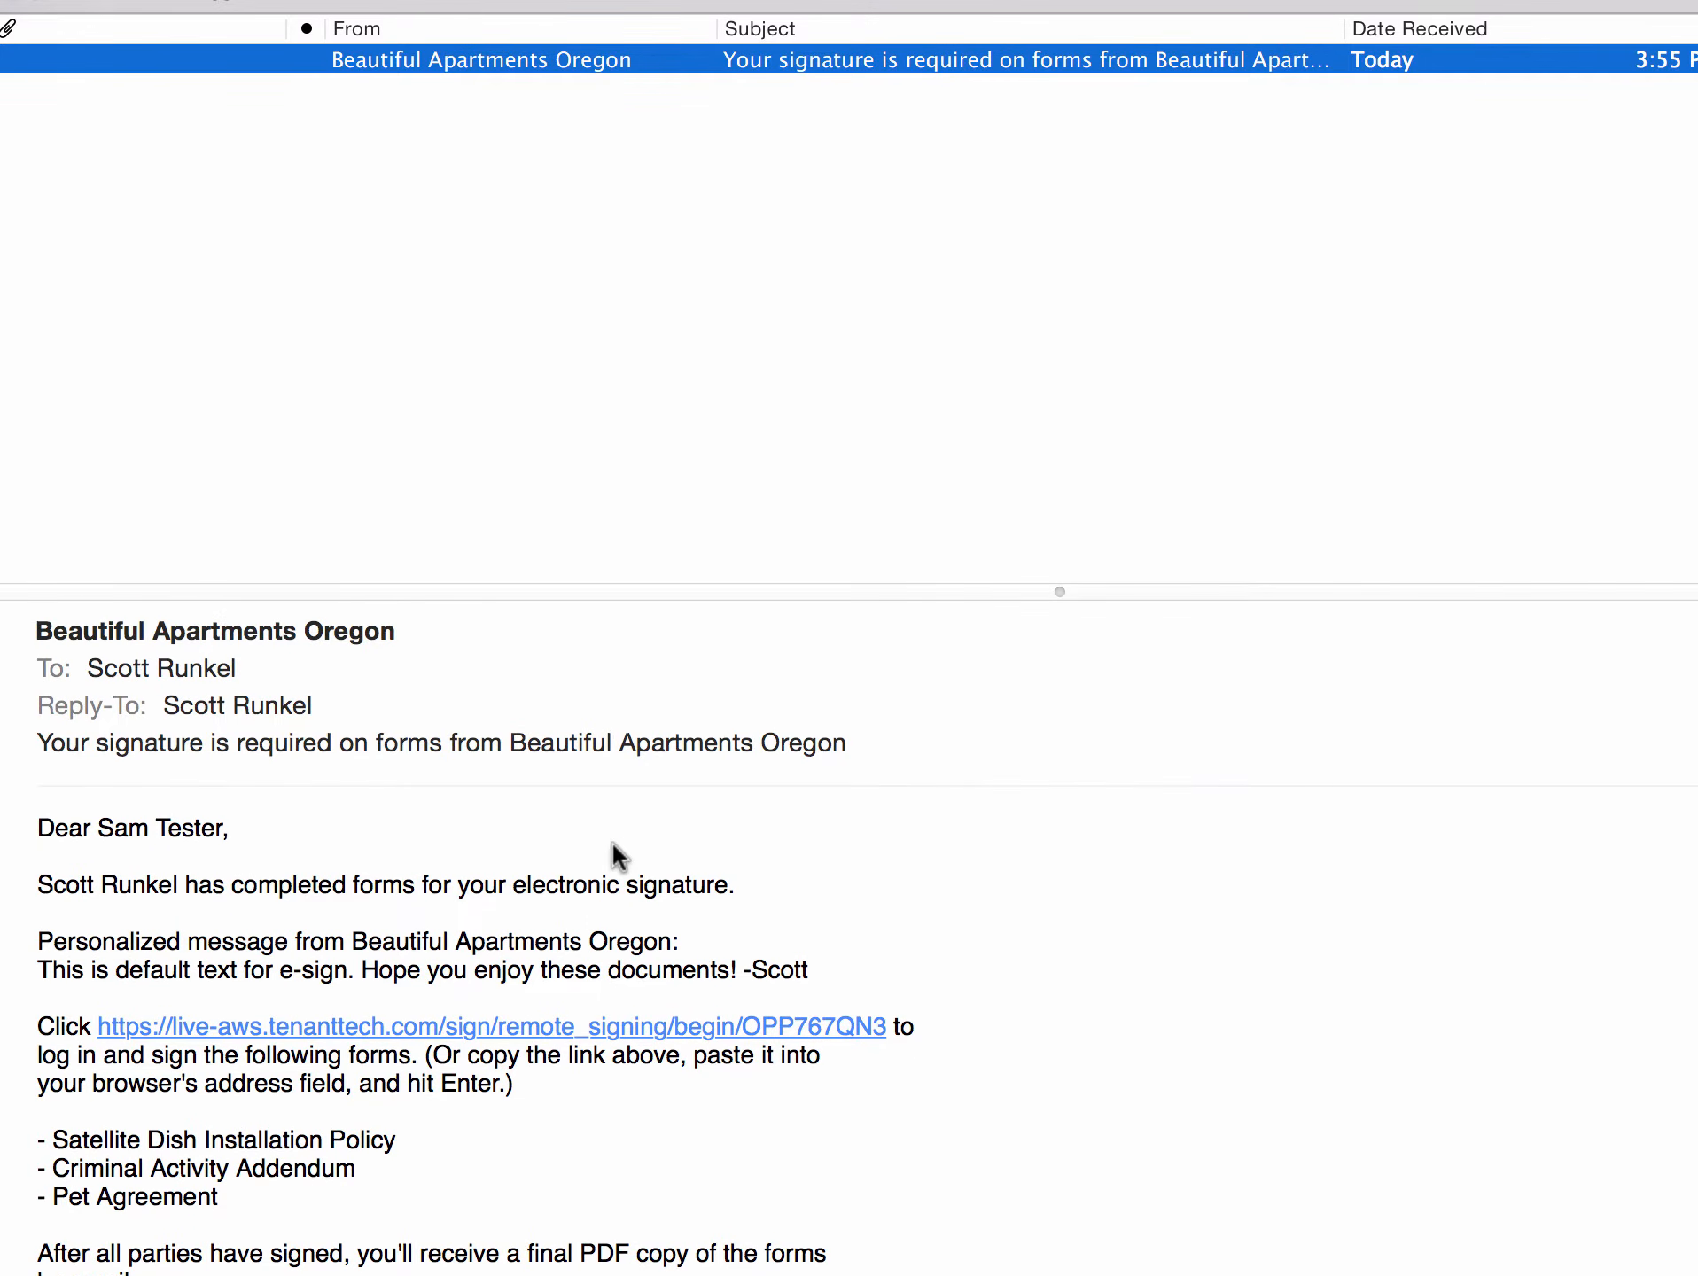
scroll(612, 840, "down", 1)
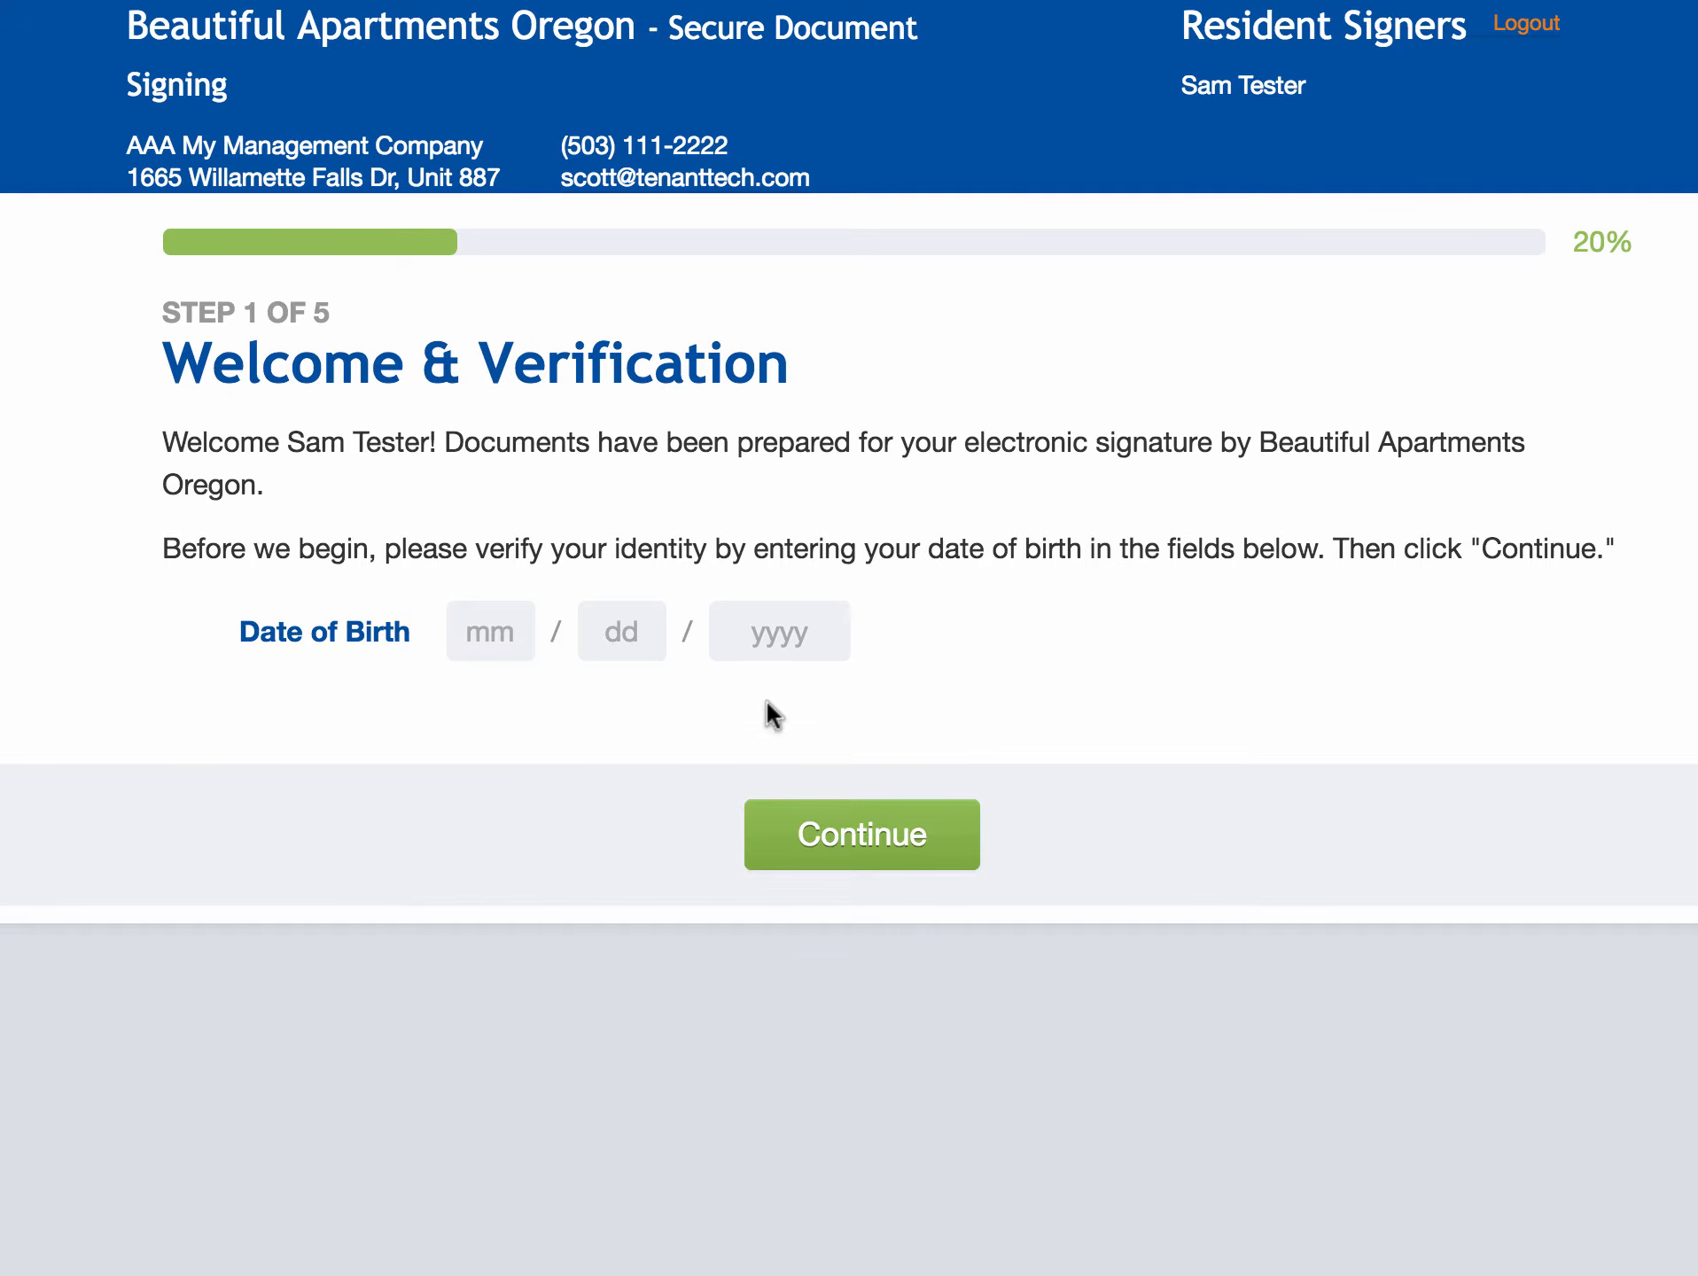
- Verify the resident with date of birth 1/1/1990
left_click(493, 629)
type("1")
key("Tab")
type("1")
key("Tab")
type("1990")
left_click(817, 835)
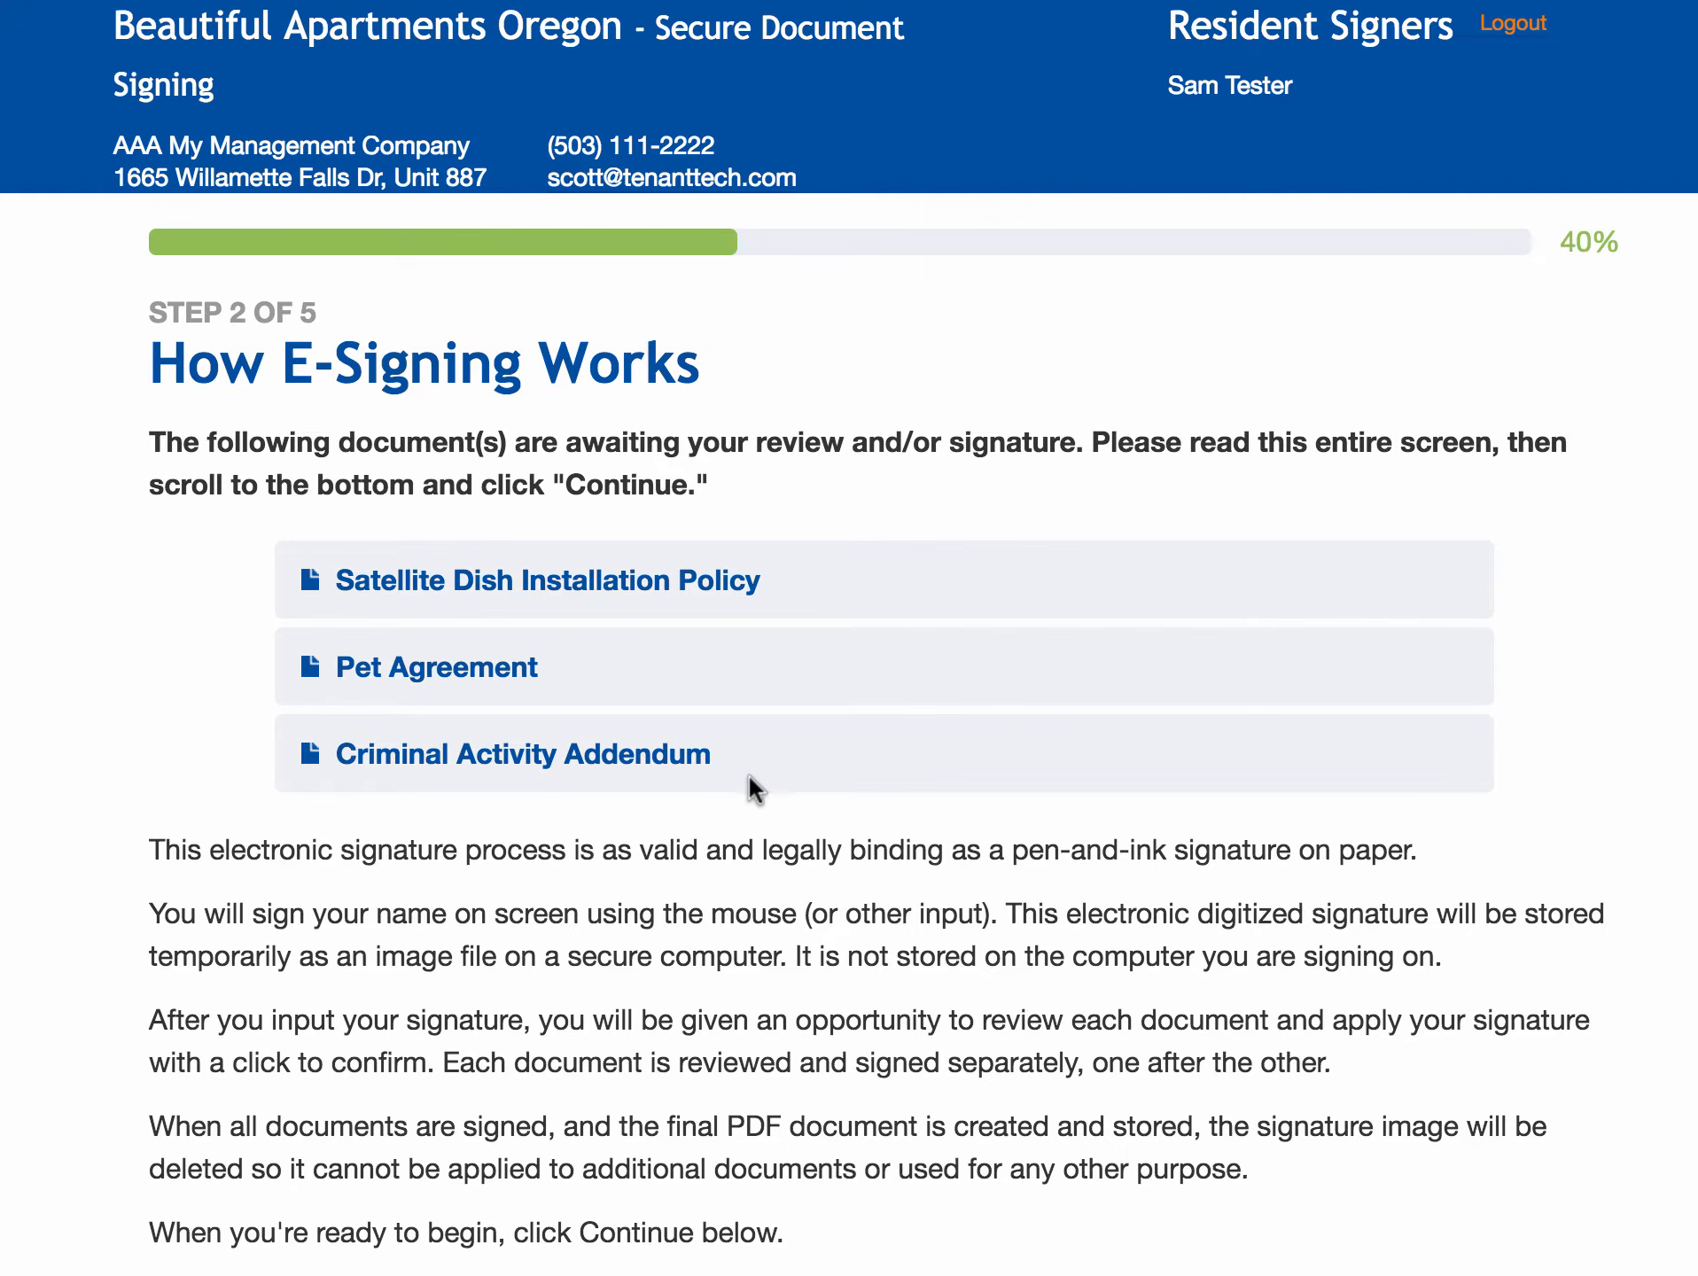
- Preview the forms on How E-Signing Works and proceed to the signature step
scroll(751, 794, "down", 4)
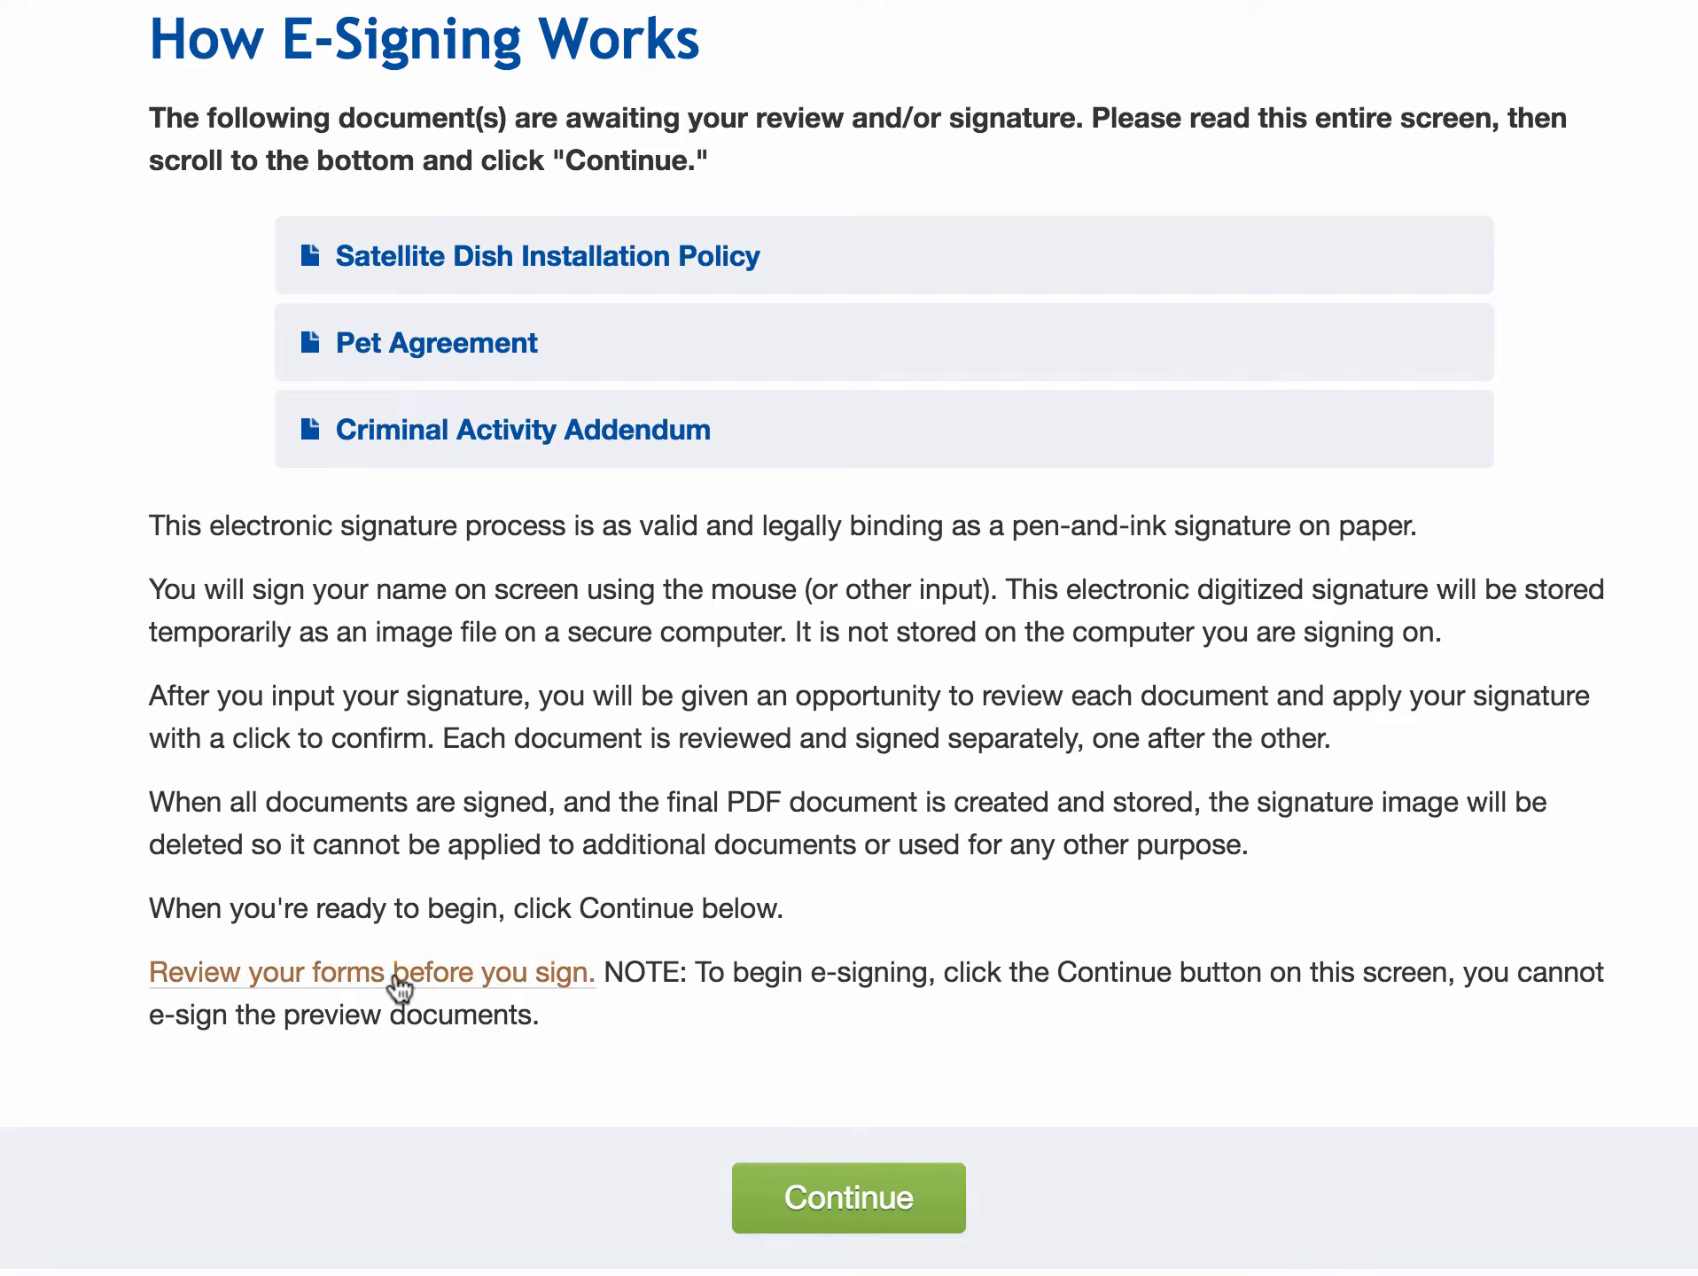
left_click(399, 988)
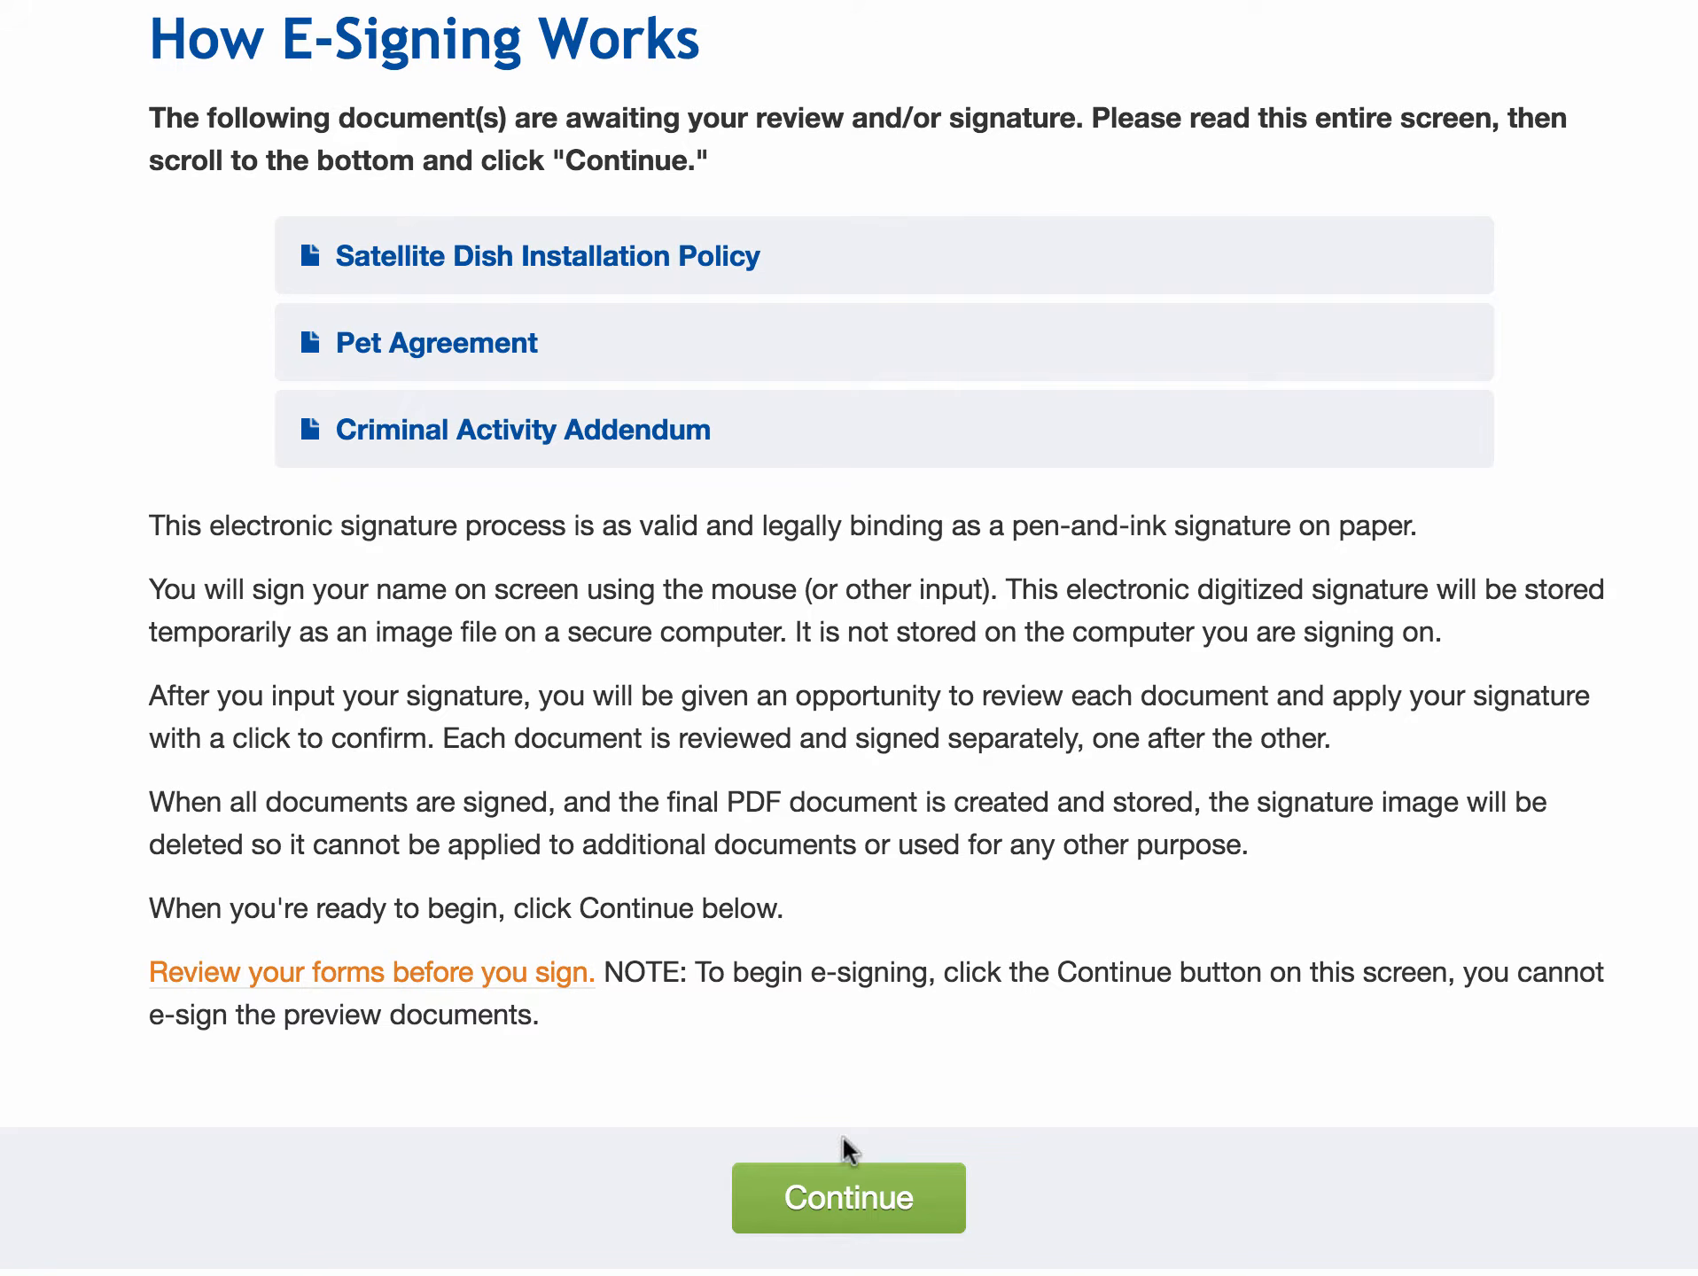
left_click(823, 1197)
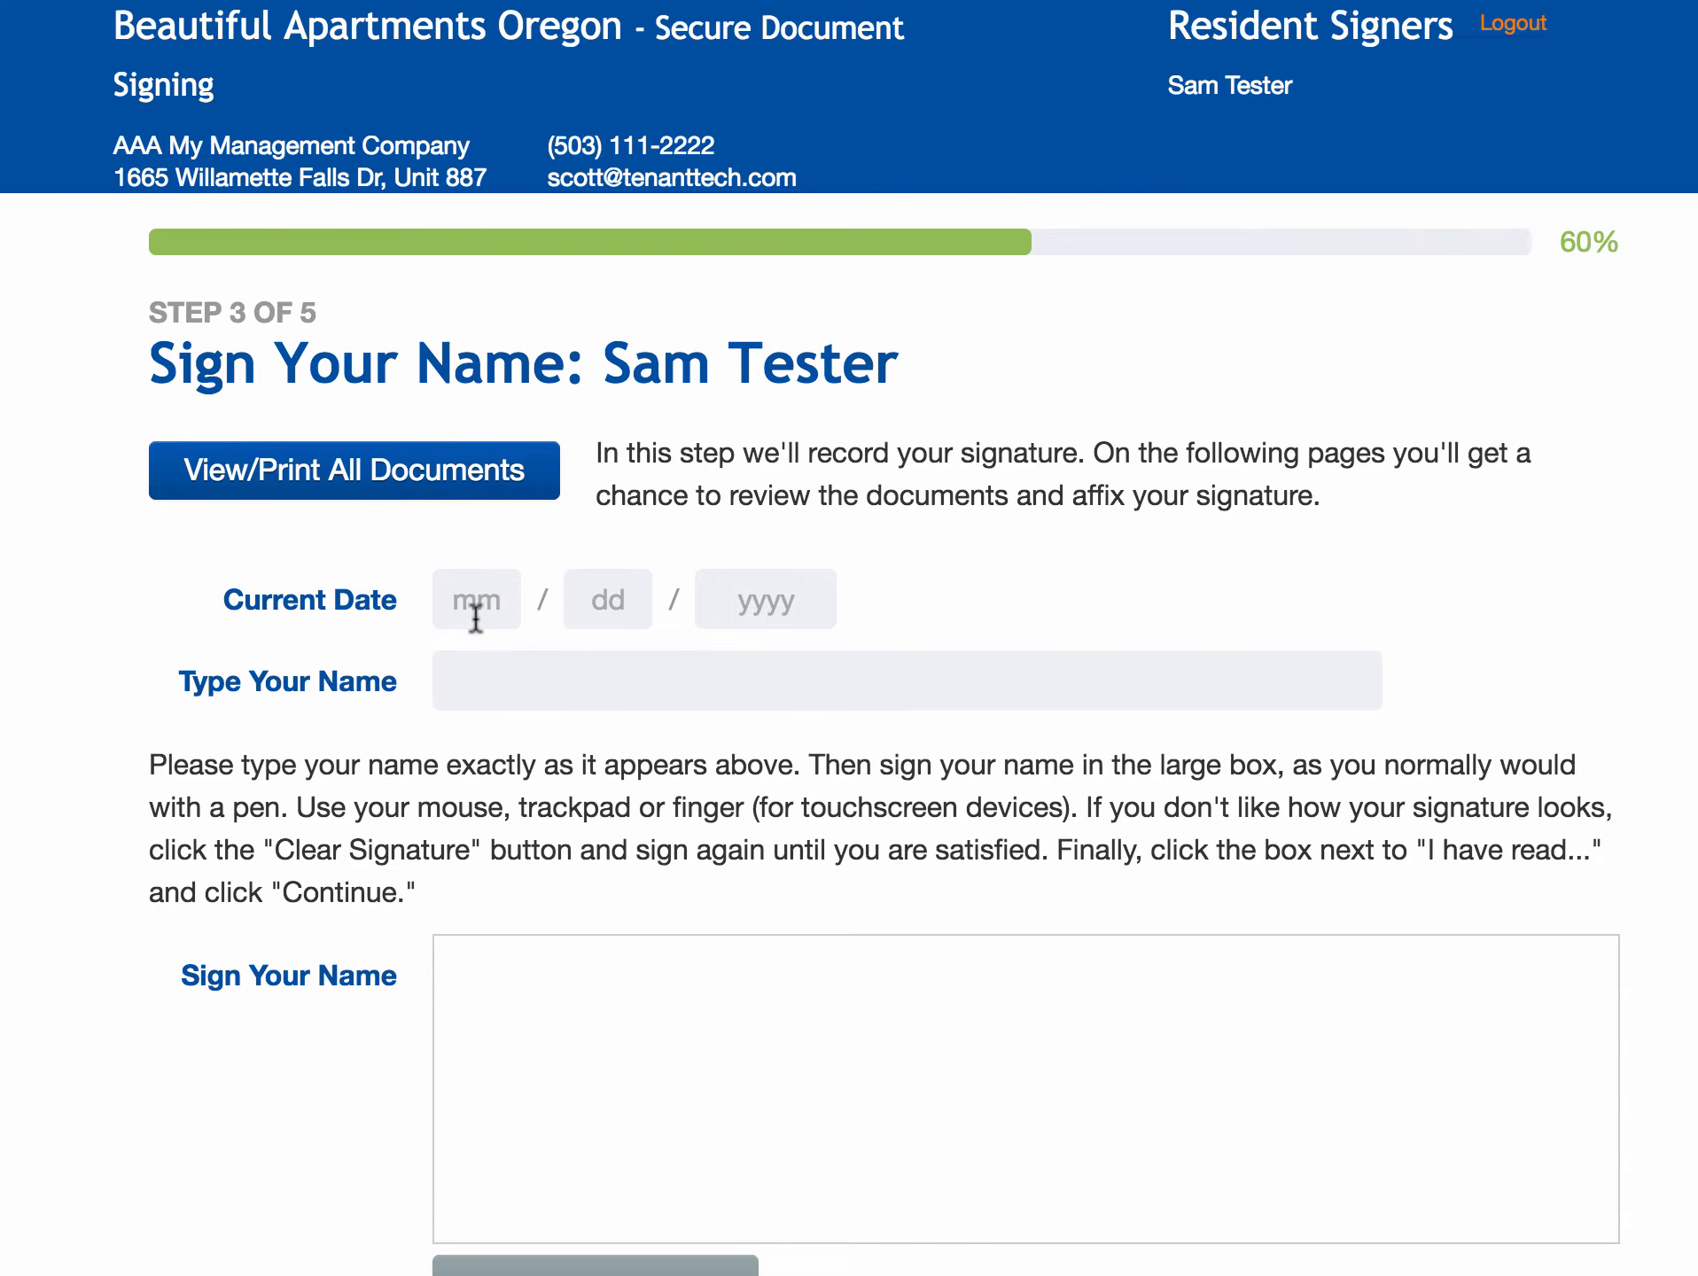
- Enter current date 3/11/2016 and the resident's full name
left_click(477, 615)
type("3")
key("Tab")
type("11")
key("Tab")
type("2016")
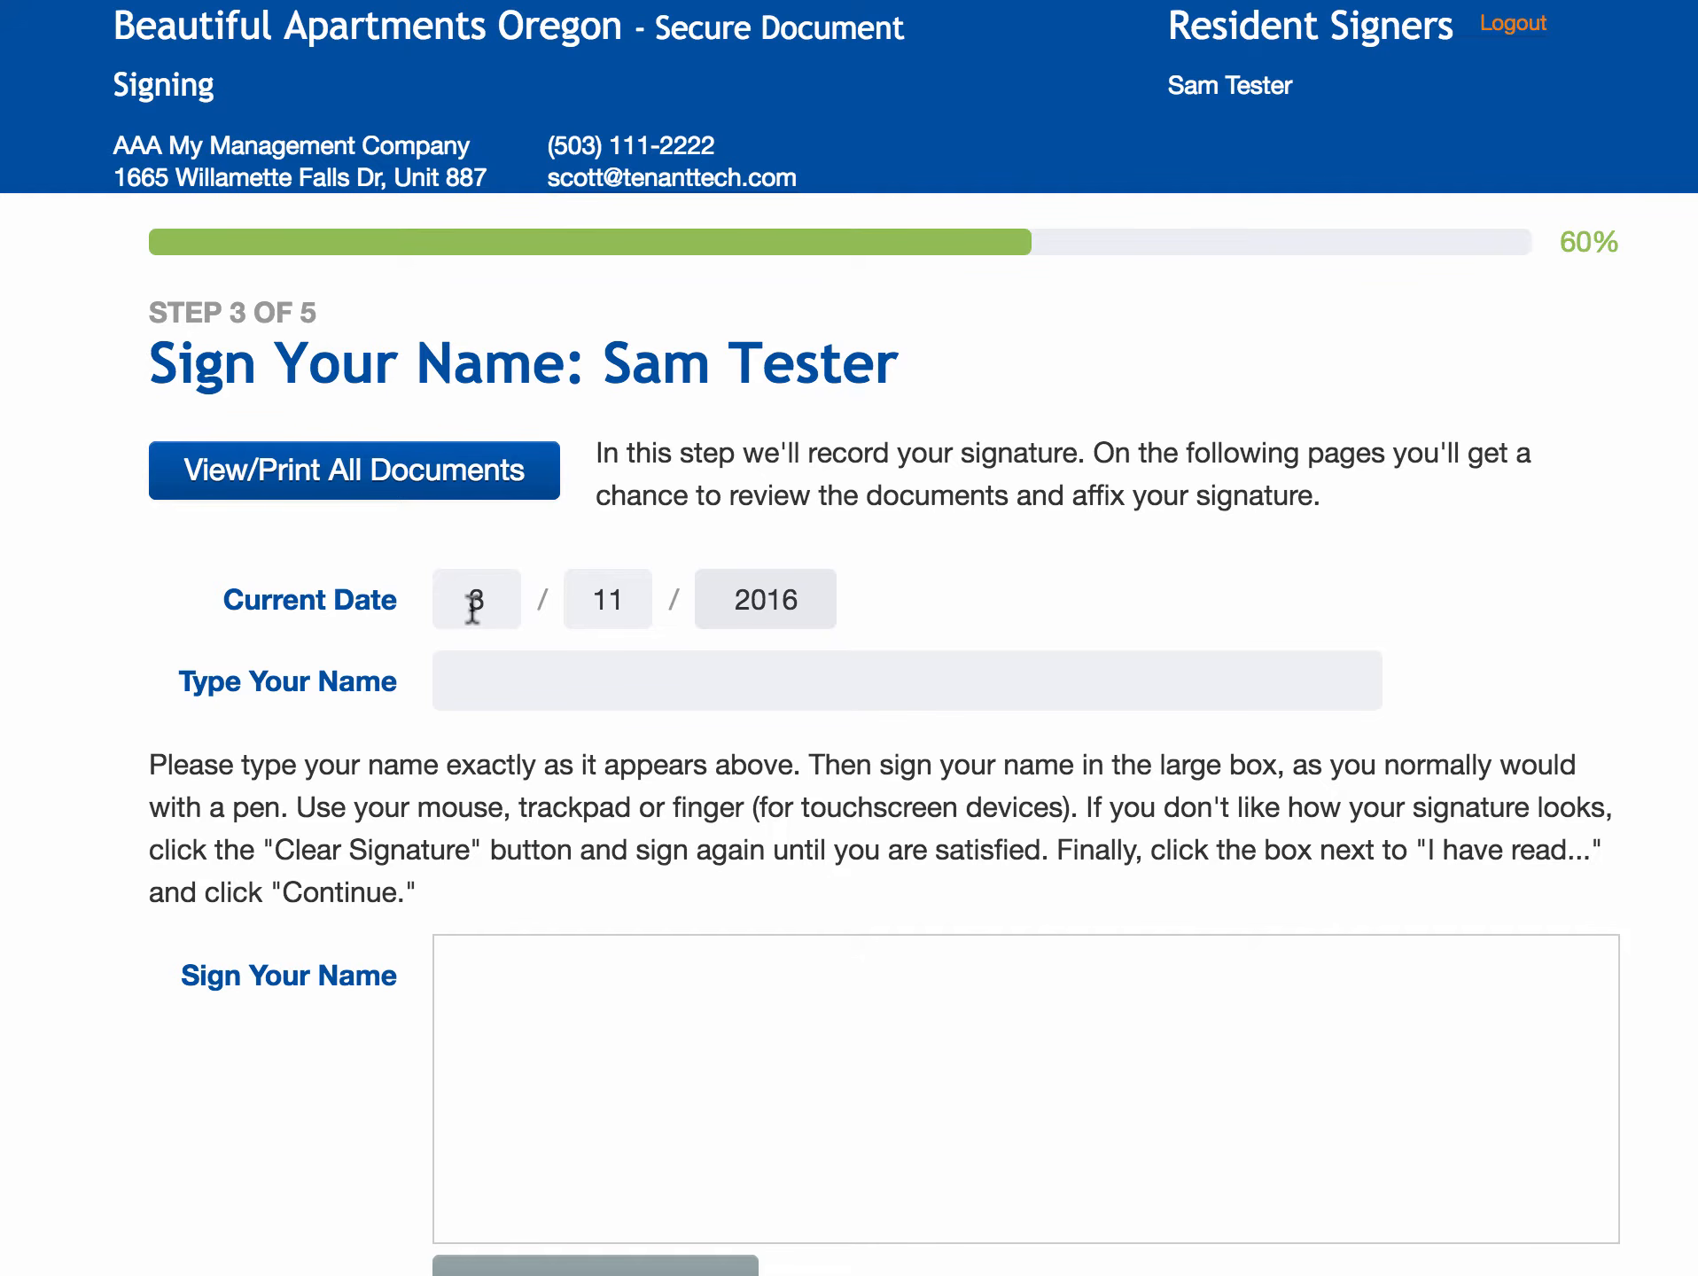
left_click(494, 678)
type("Sam Tester")
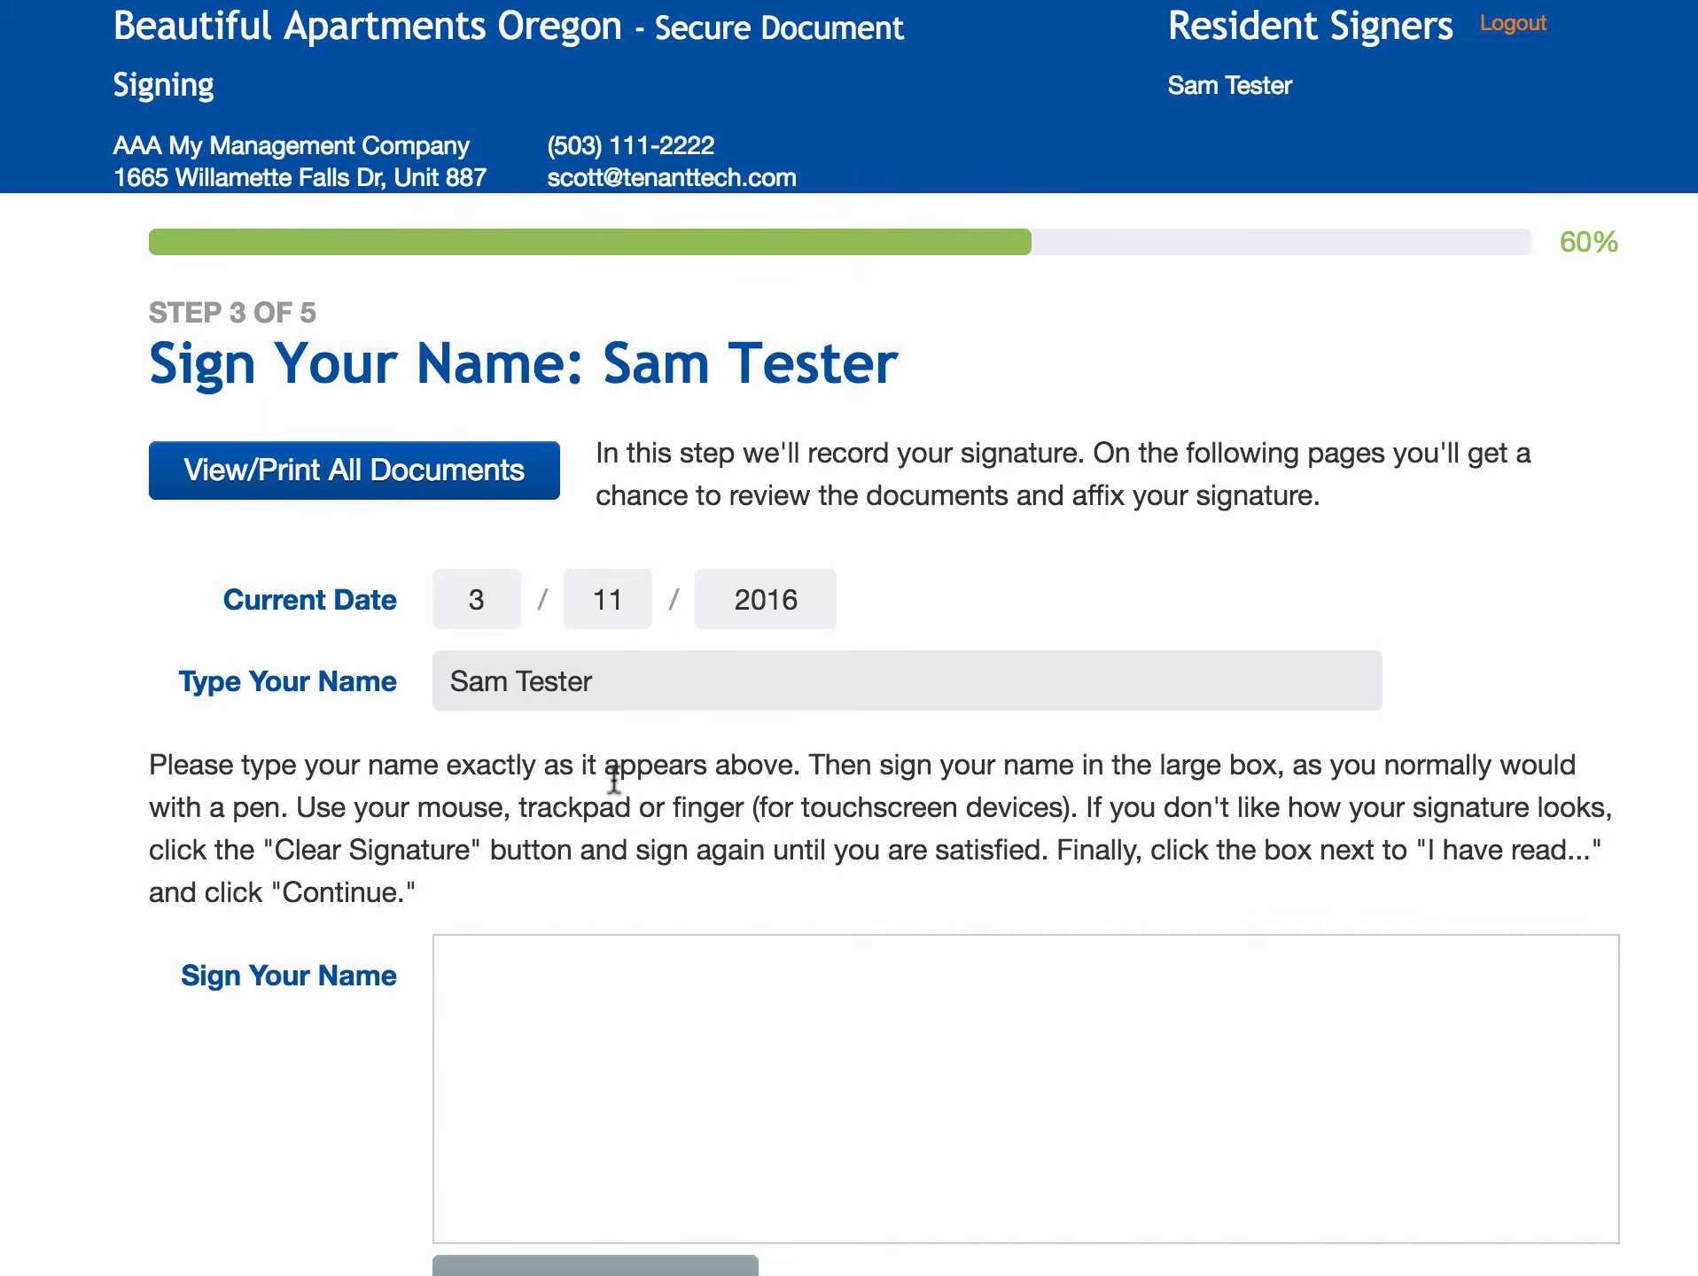
- Draw the resident's handwritten signature in the Sign Your Name box
scroll(663, 694, "down", 5)
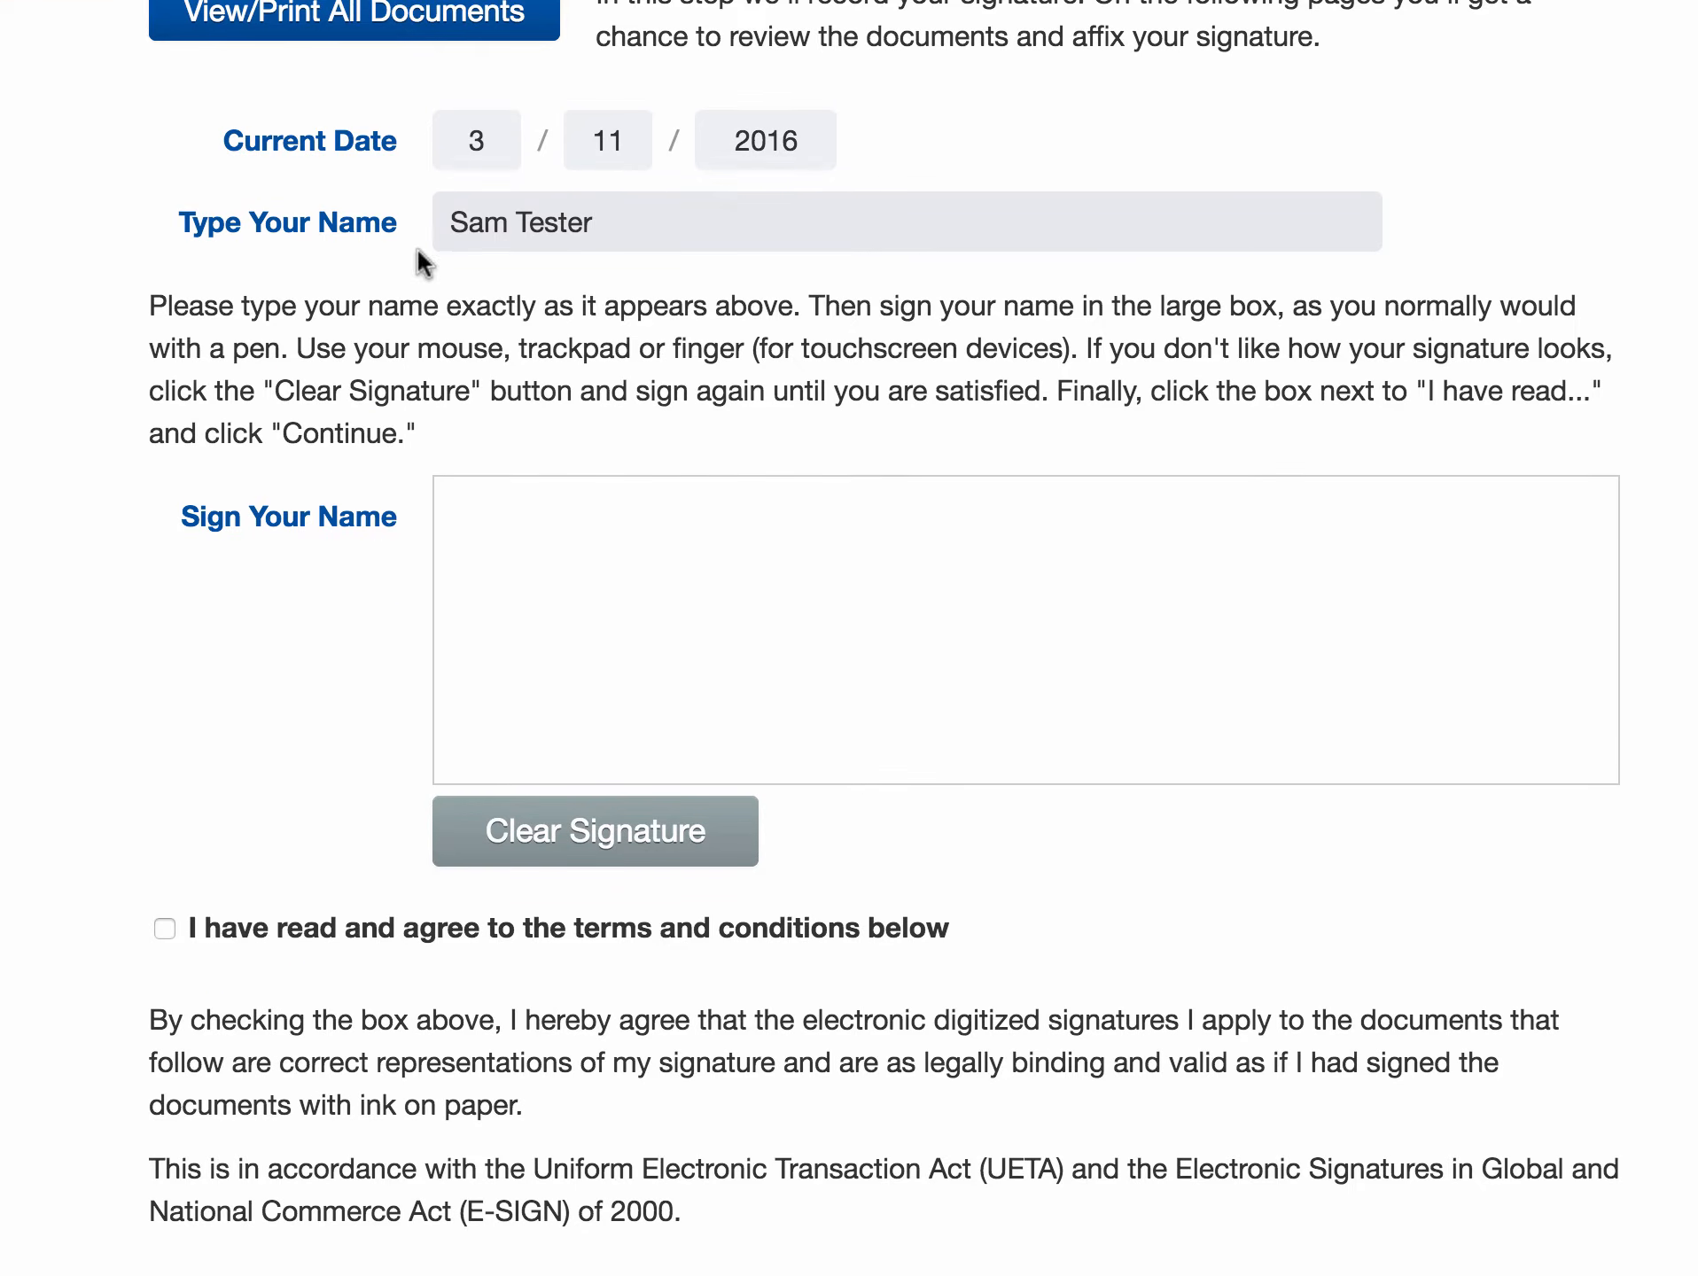
left_click(620, 522)
mouse_move(619, 521)
left_mouse_down()
mouse_move(655, 619)
mouse_move(906, 620)
left_mouse_up()
left_click_drag(1010, 538, 1025, 601)
left_click_drag(884, 585, 1105, 528)
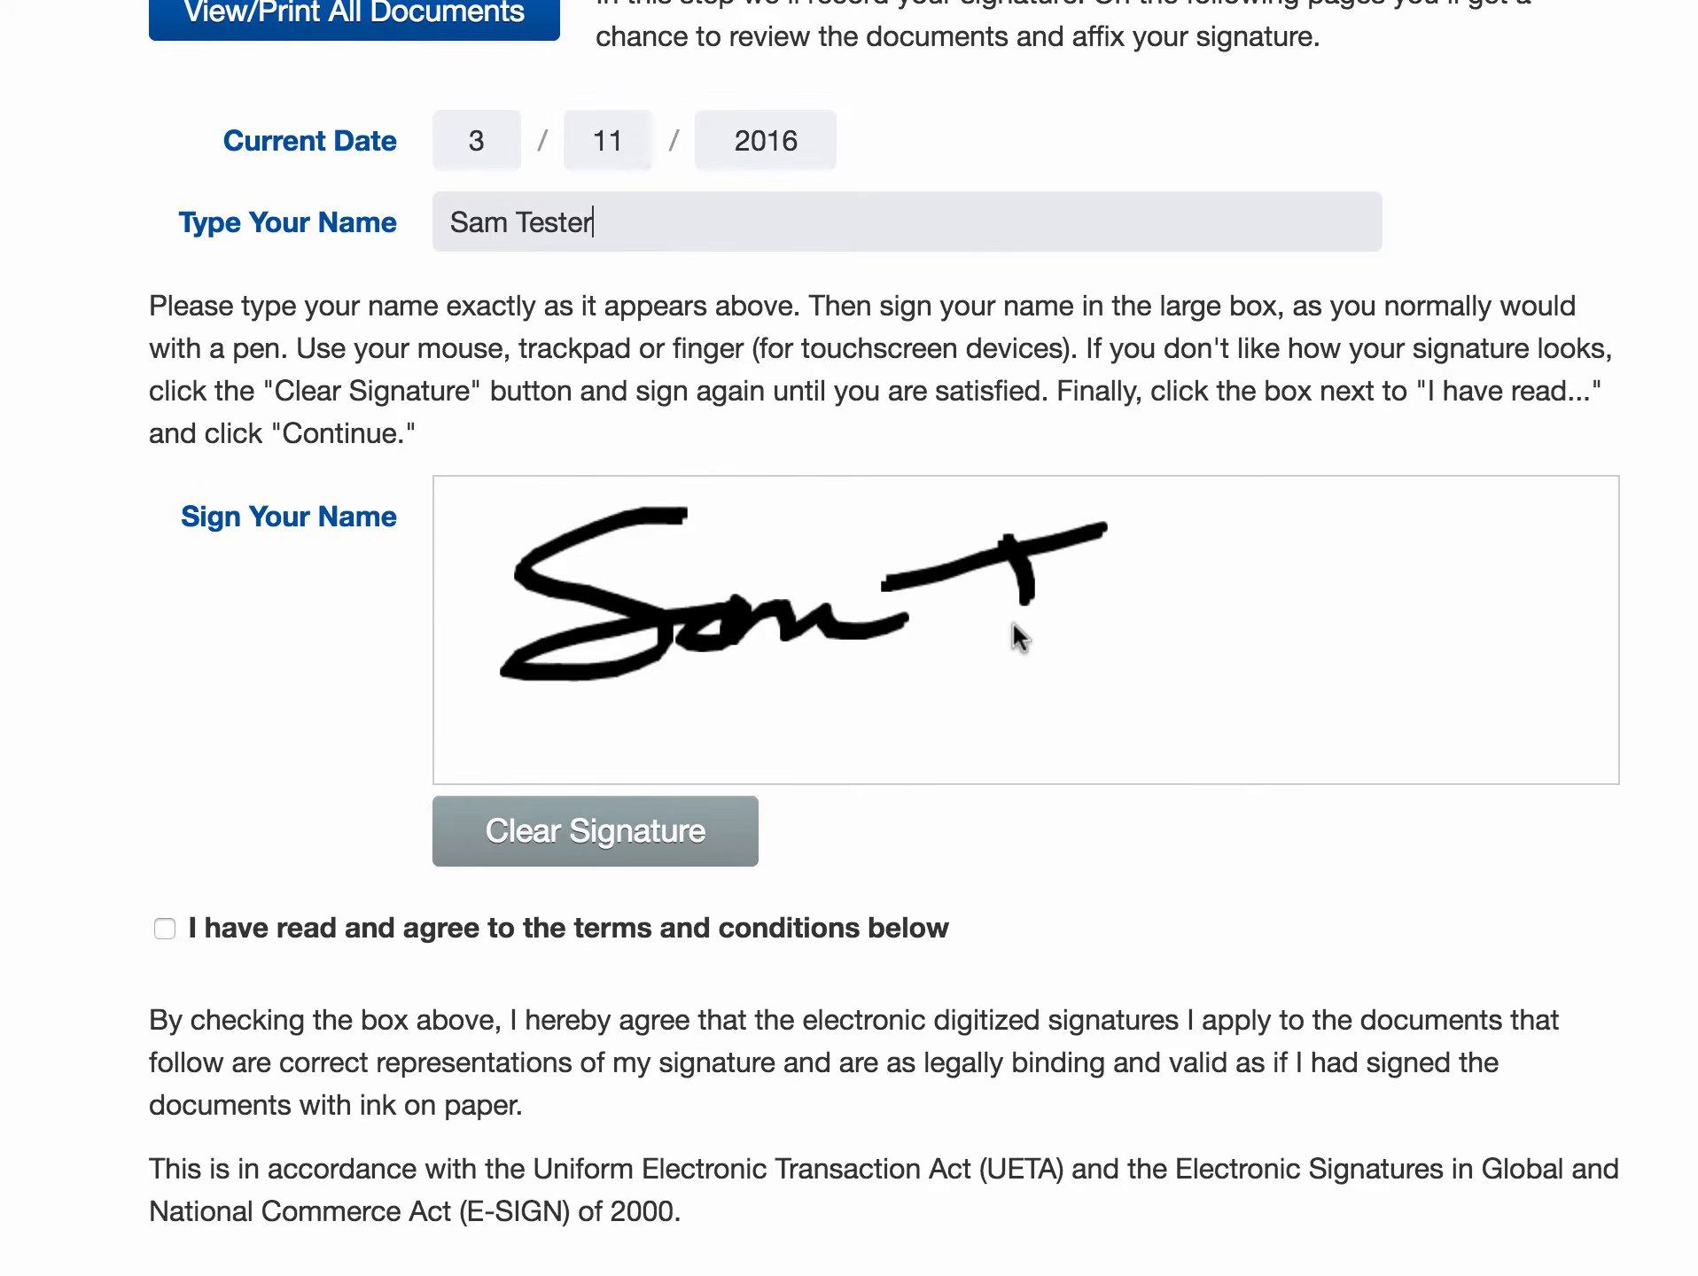
mouse_move(984, 647)
left_mouse_down()
mouse_move(1087, 622)
mouse_move(1429, 643)
left_mouse_up()
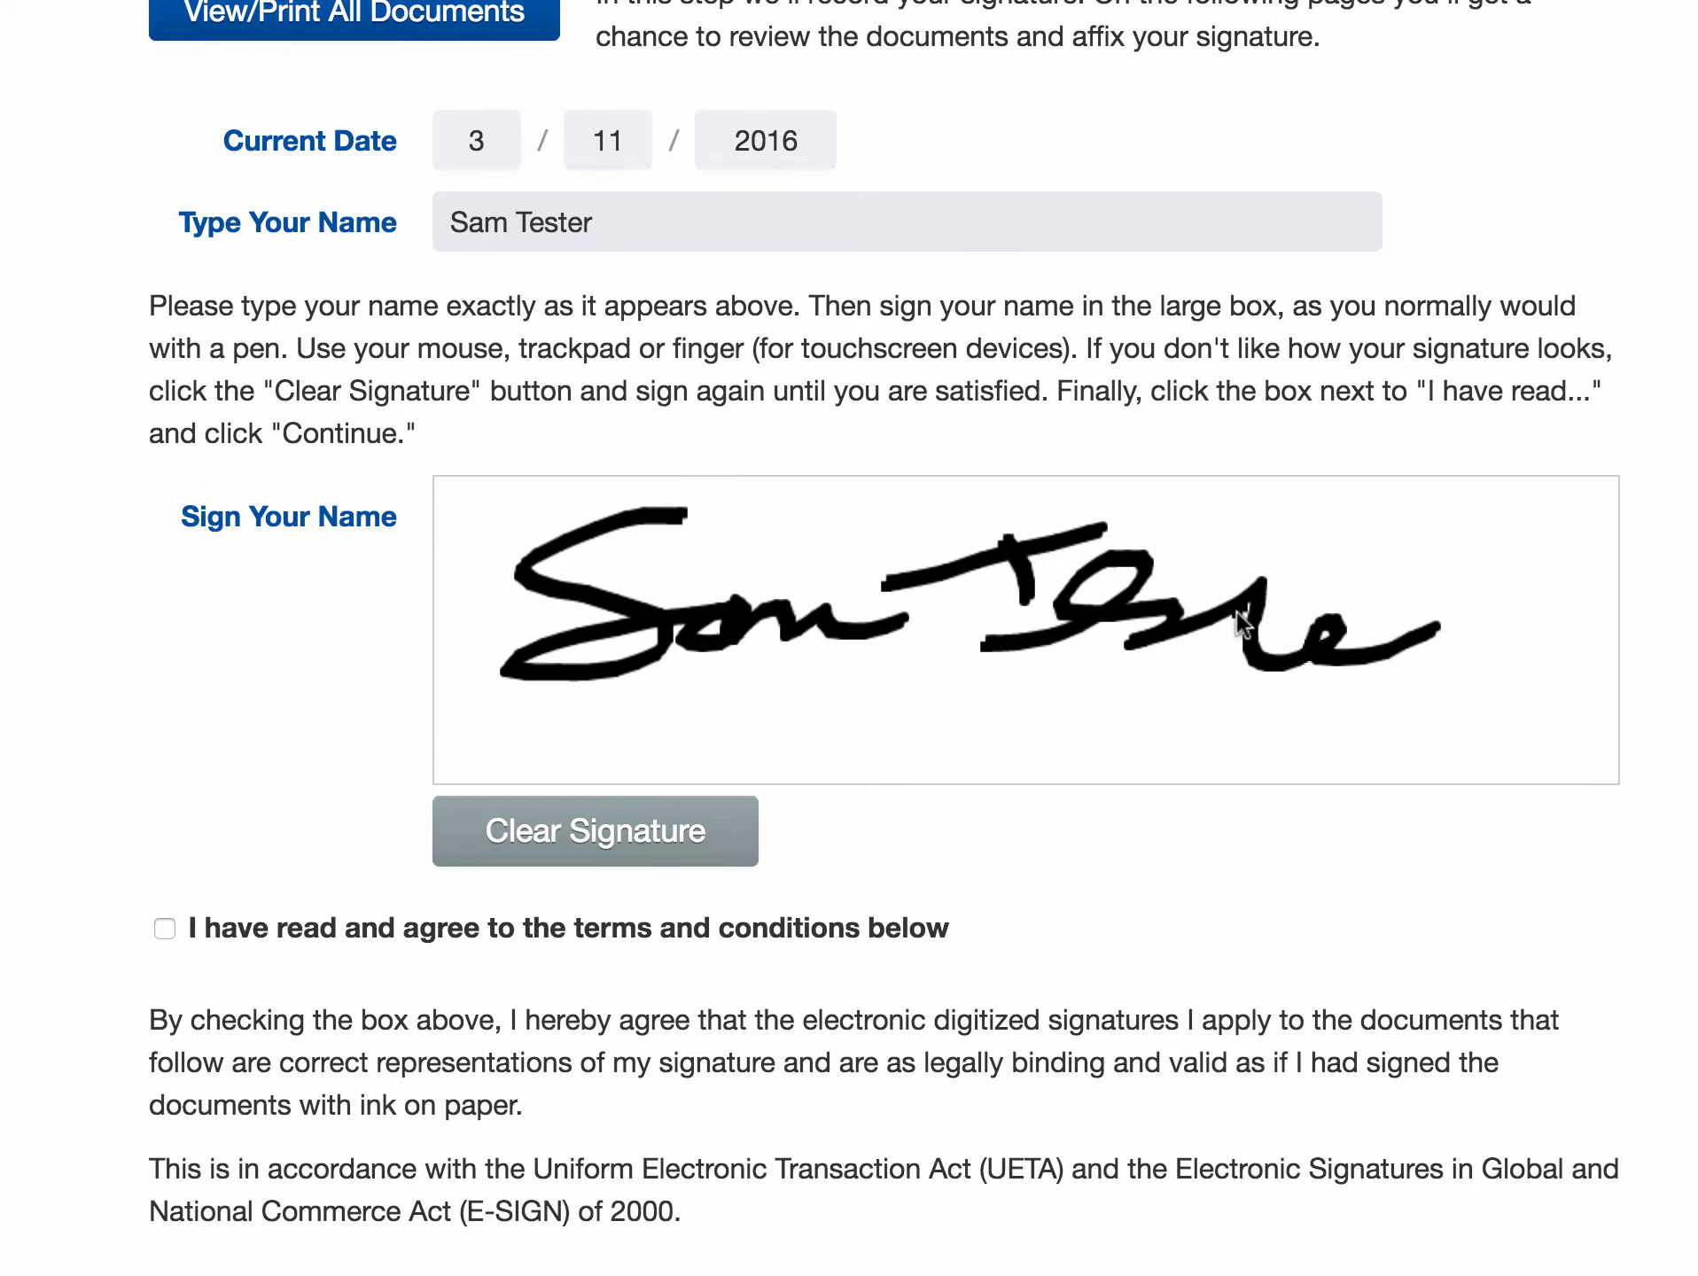
left_click_drag(1266, 617, 1329, 587)
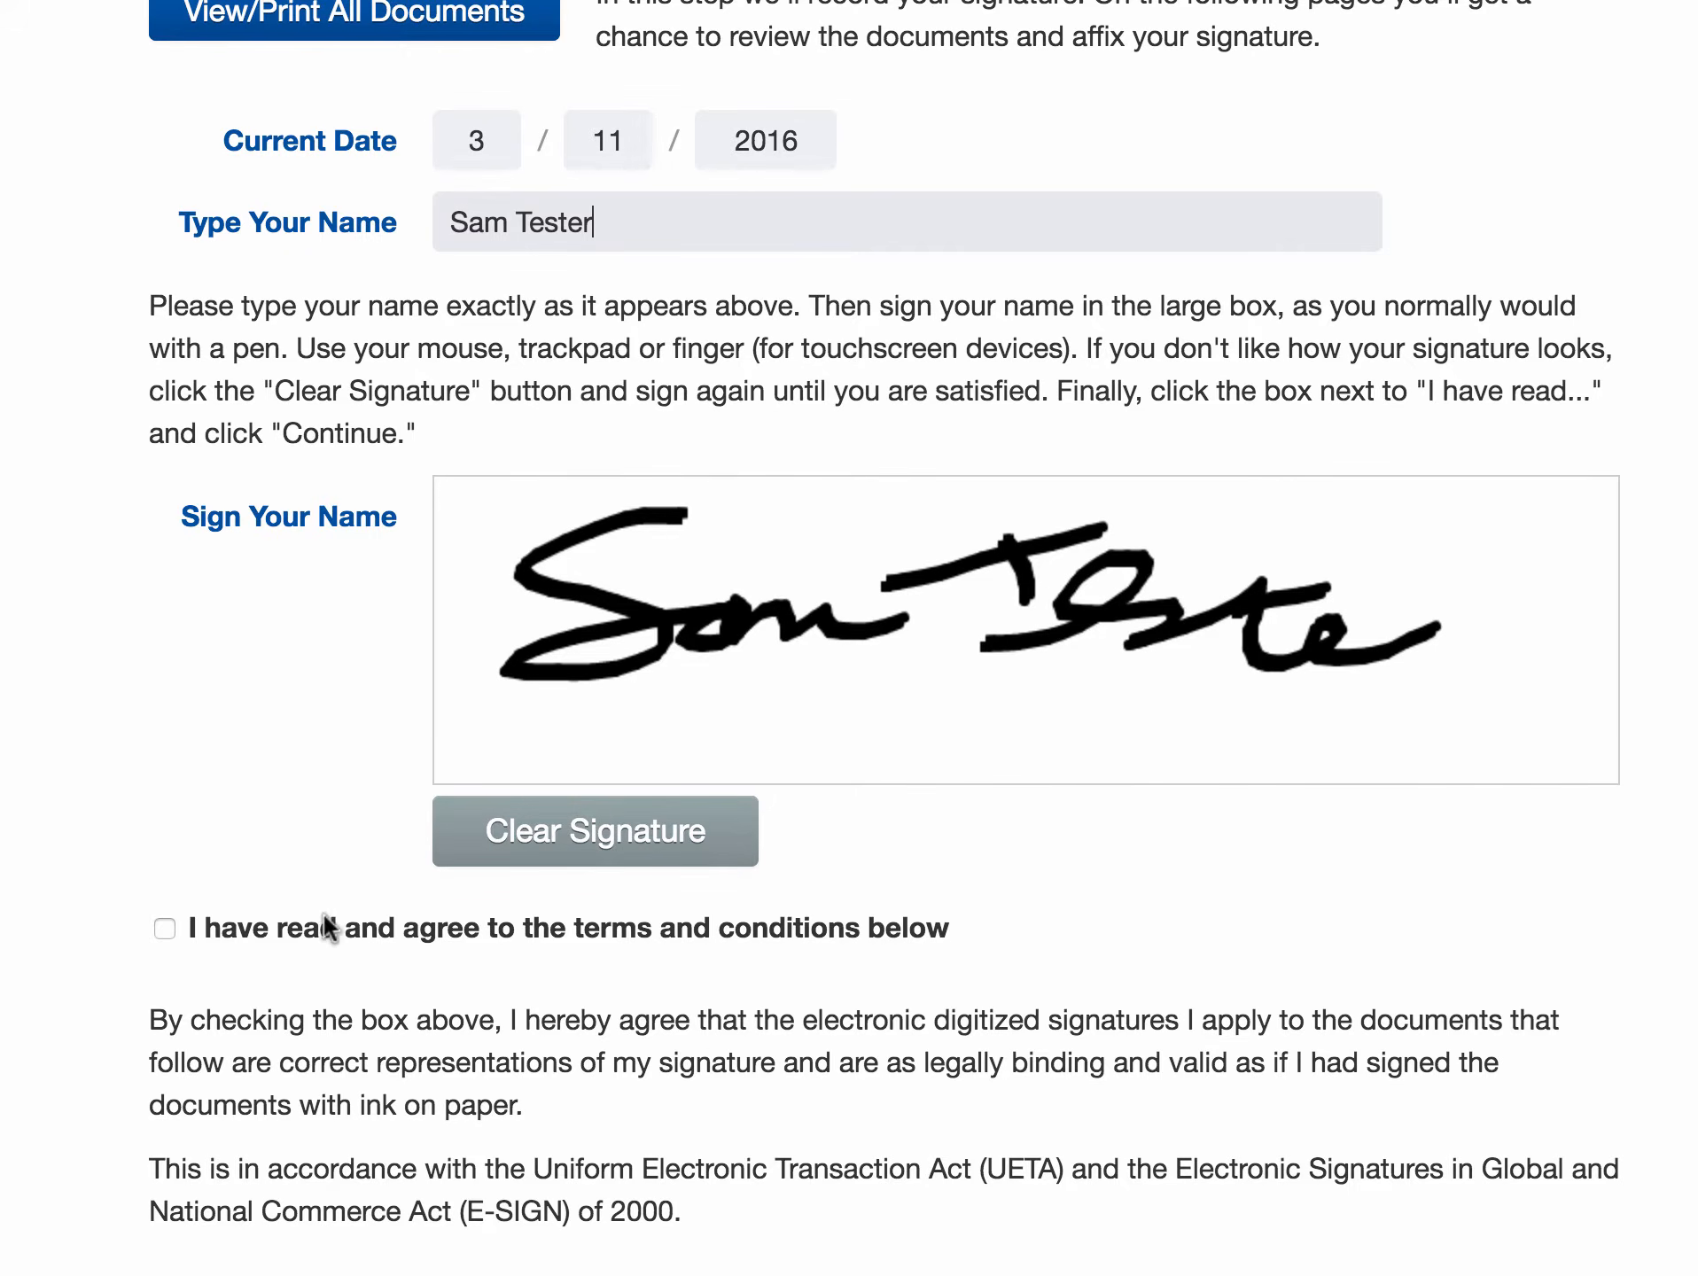
- Accept the terms and continue to Apply Your Signature
left_click(276, 940)
scroll(859, 953, "down", 3)
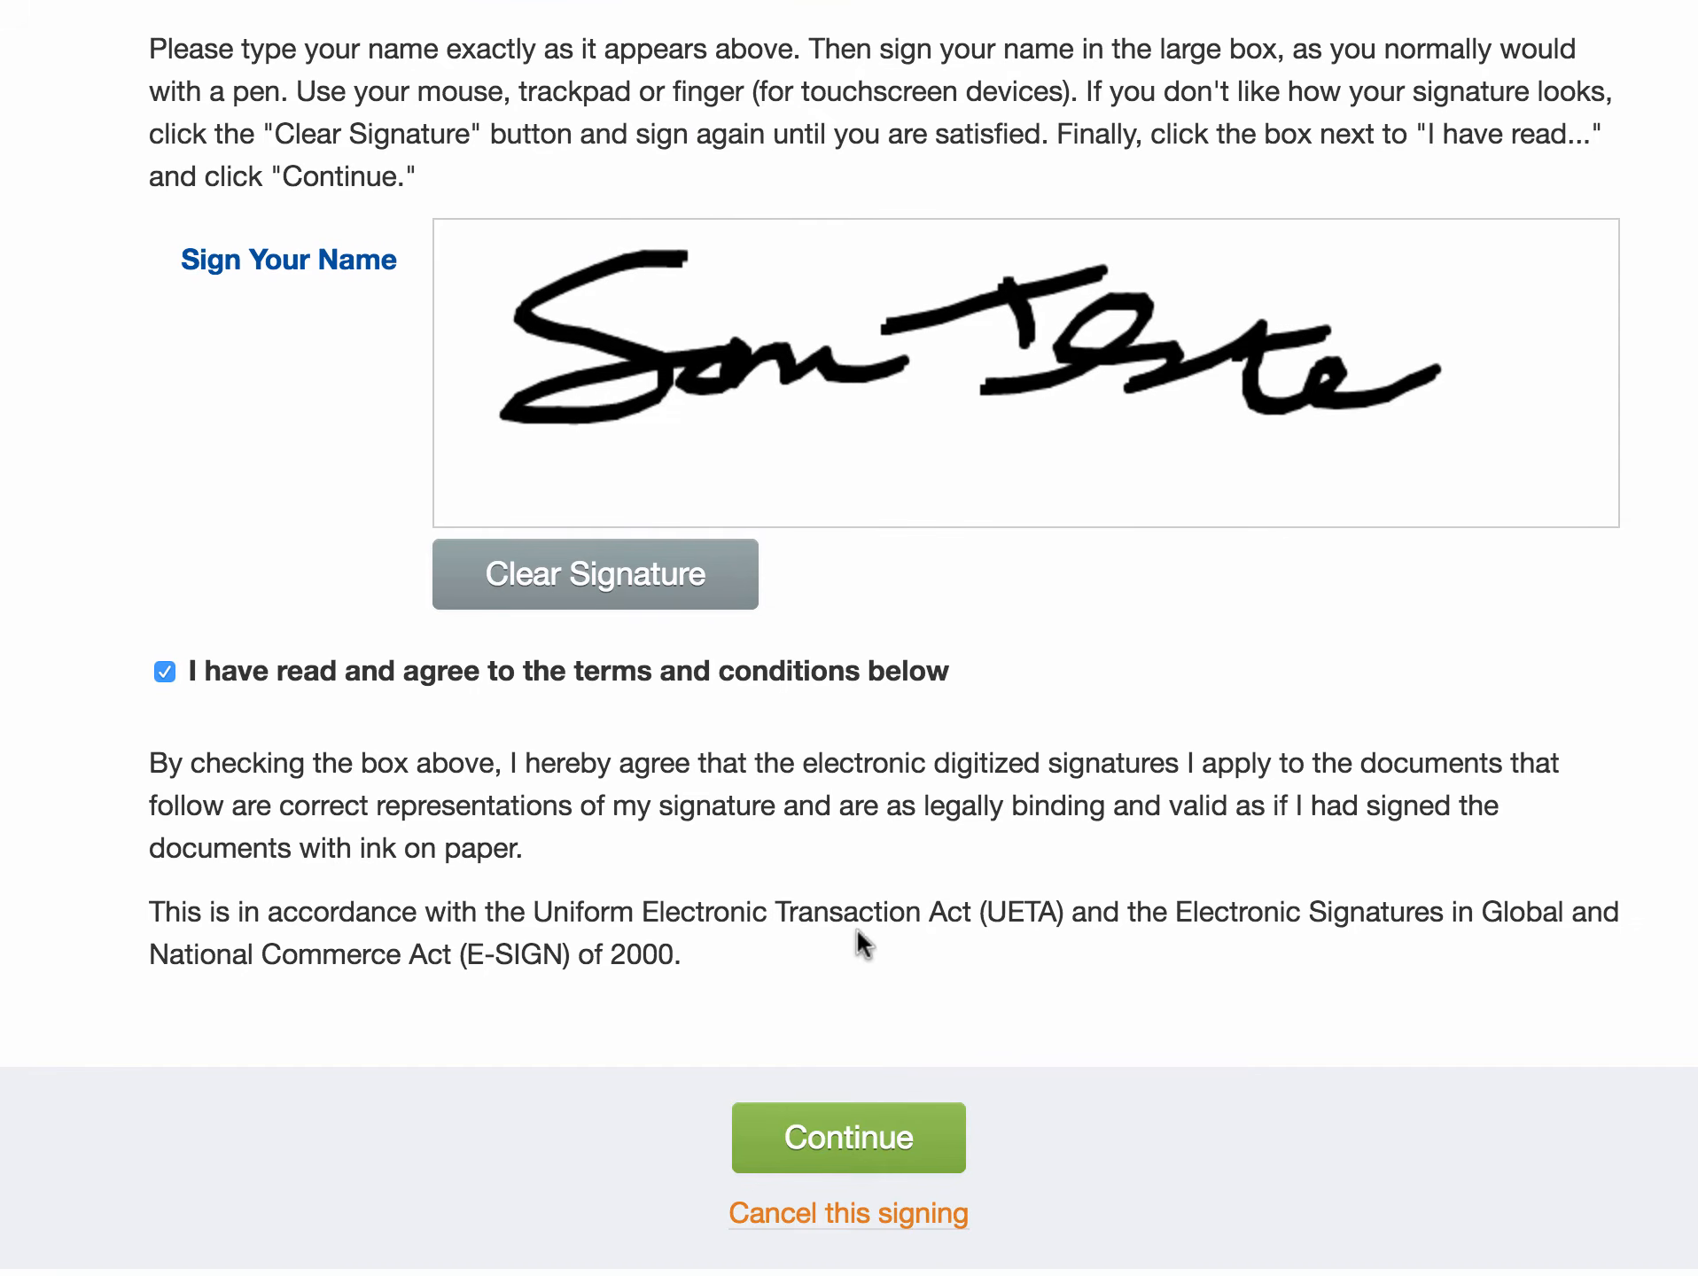
left_click(835, 1128)
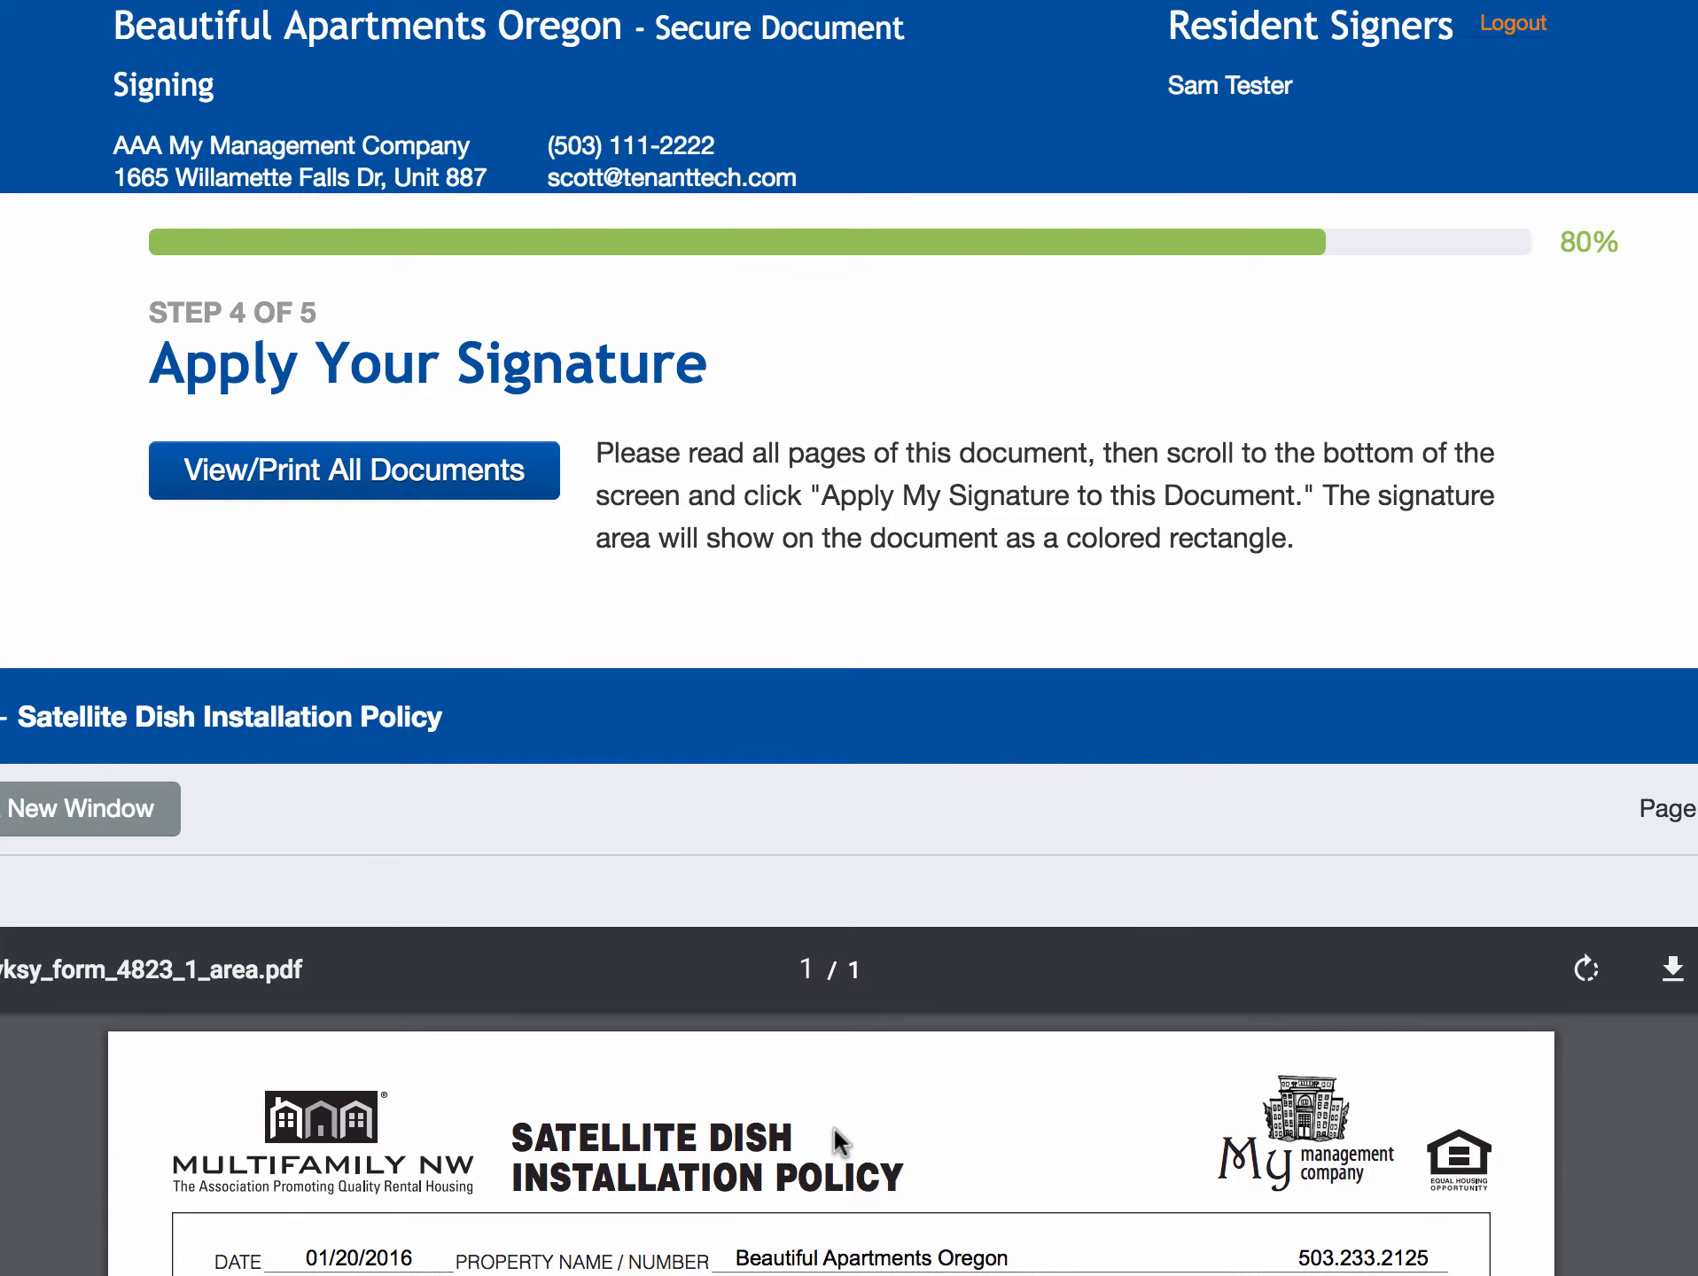
- Review both pages of the Satellite Dish Installation Policy and apply the resident's signature
scroll(1152, 833, "down", 3)
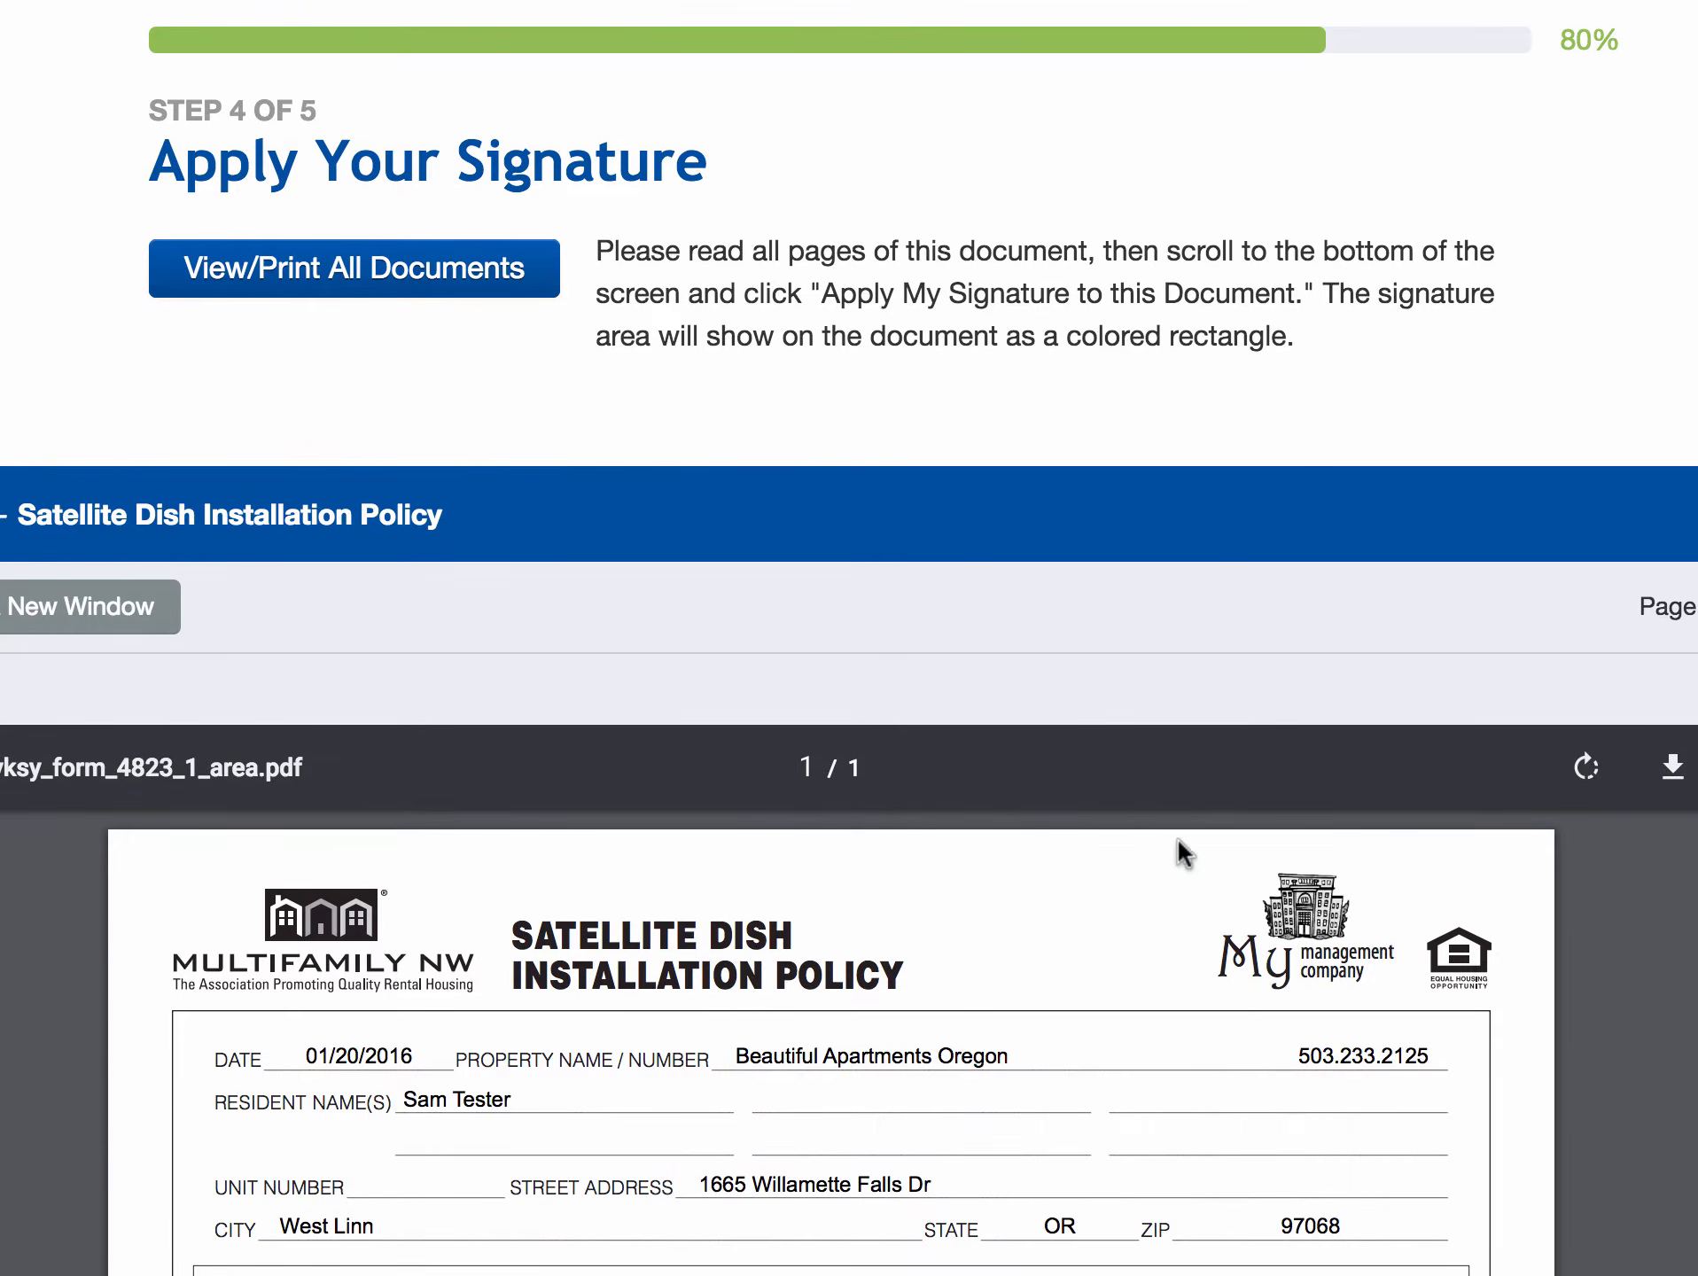
scroll(1177, 836, "down", 10)
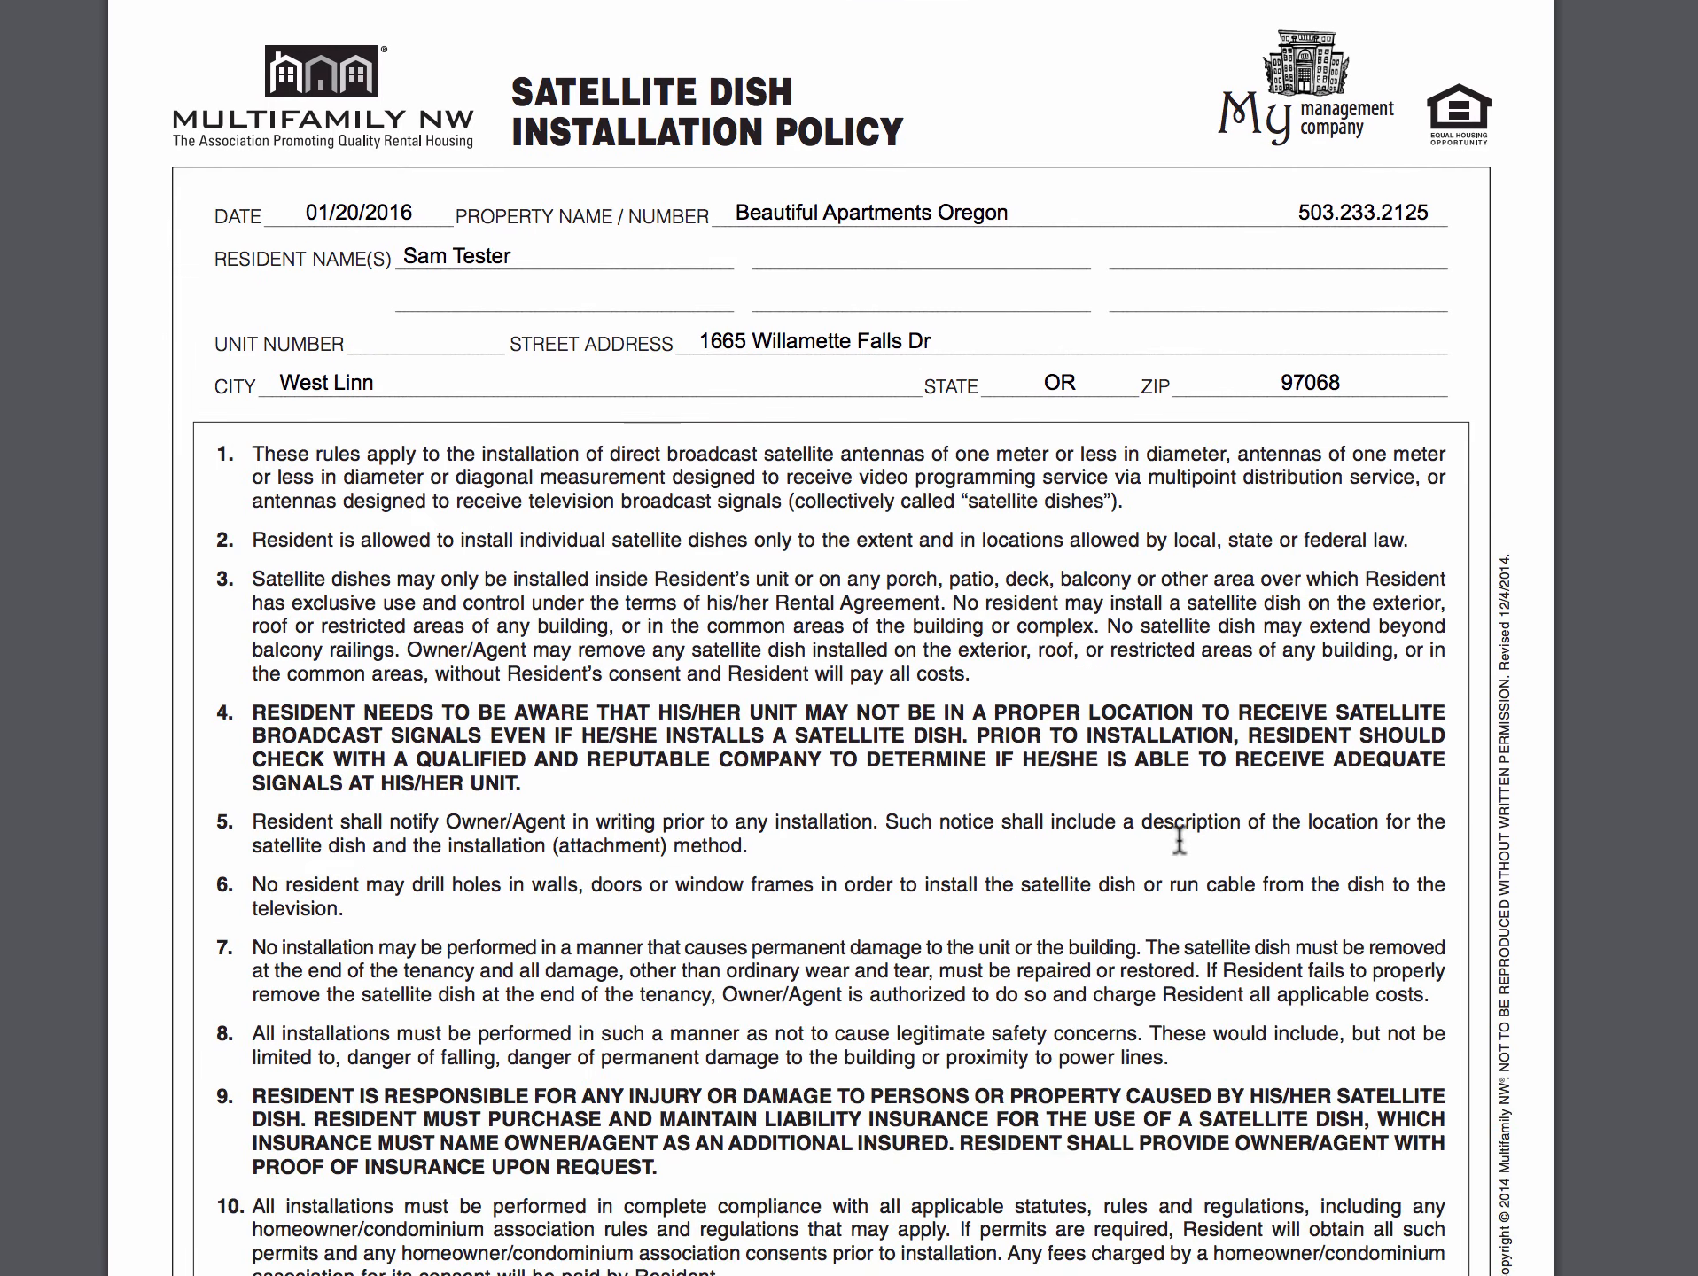
scroll(1178, 838, "down", 11)
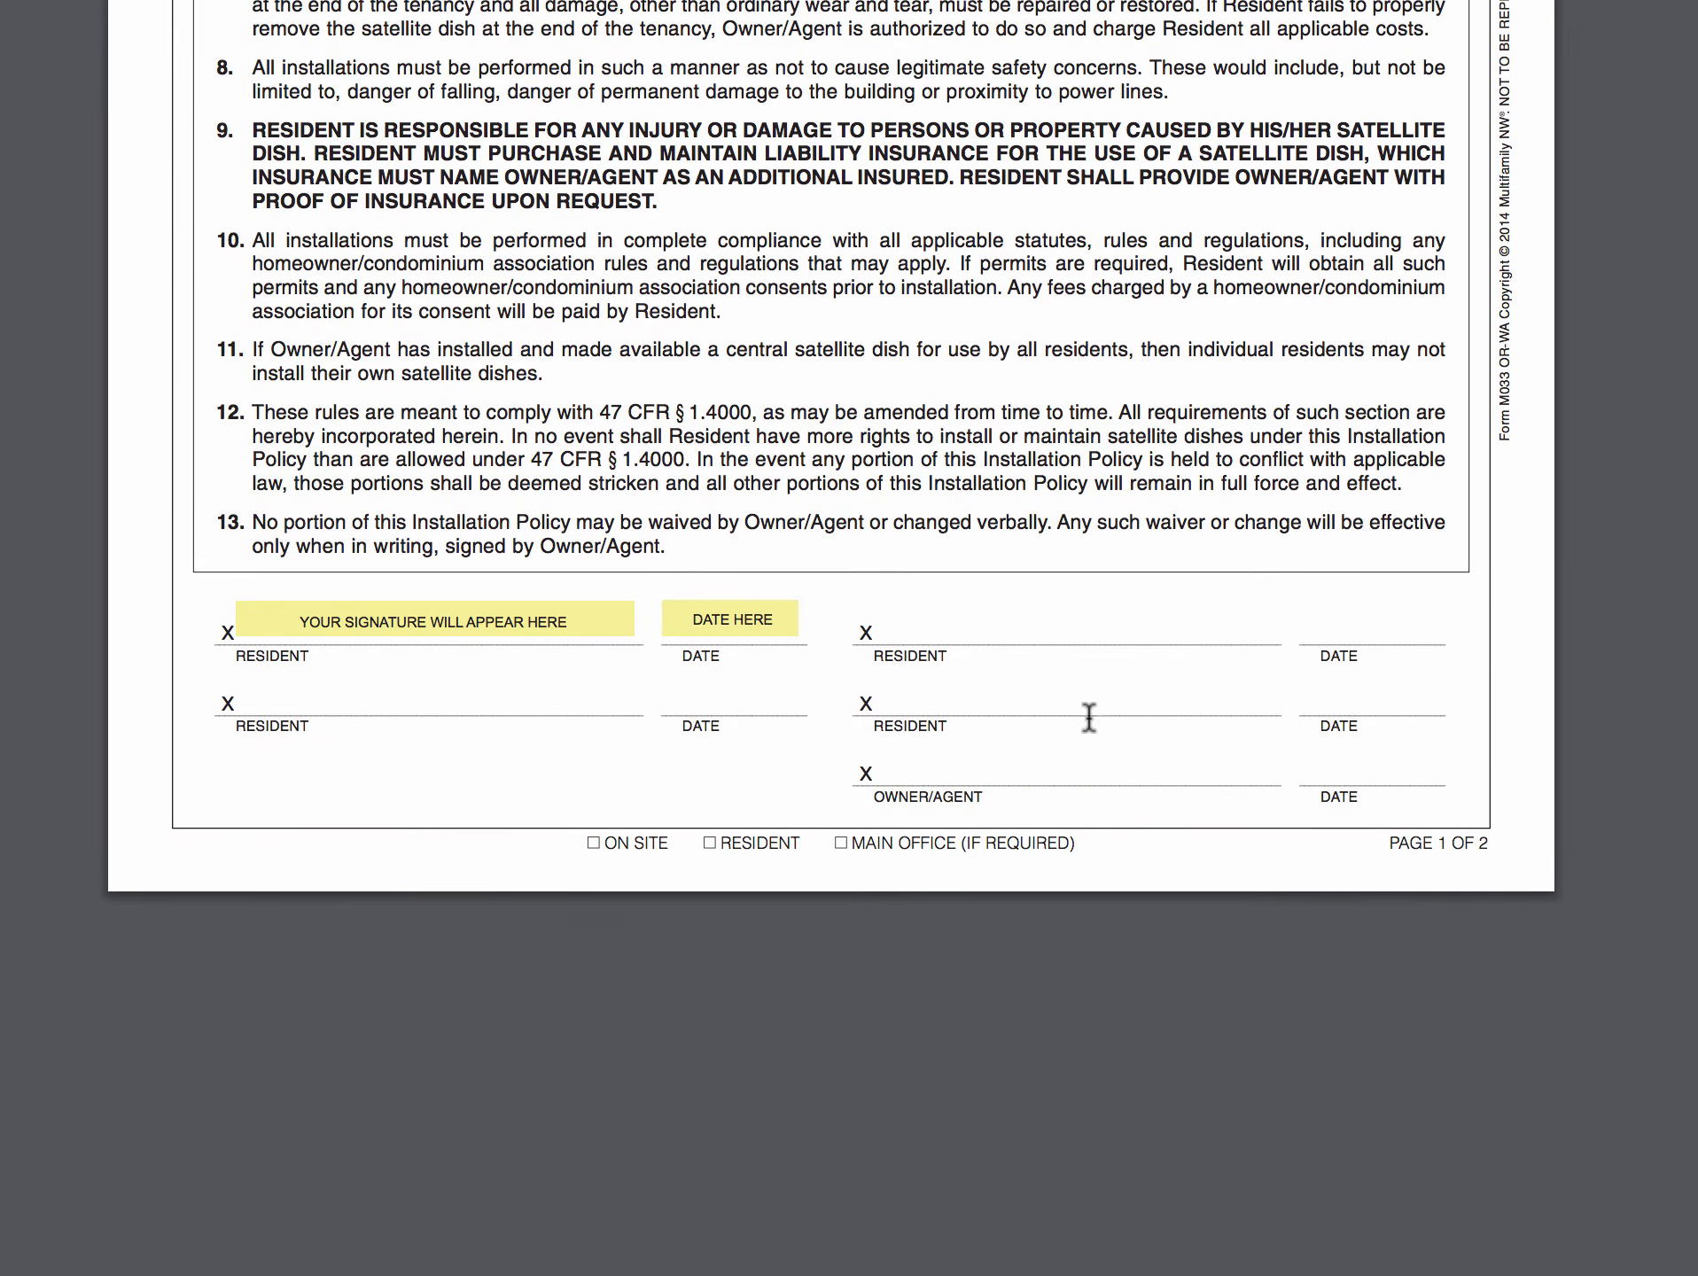
scroll(1090, 718, "down", 3)
scroll(1088, 713, "up", 20)
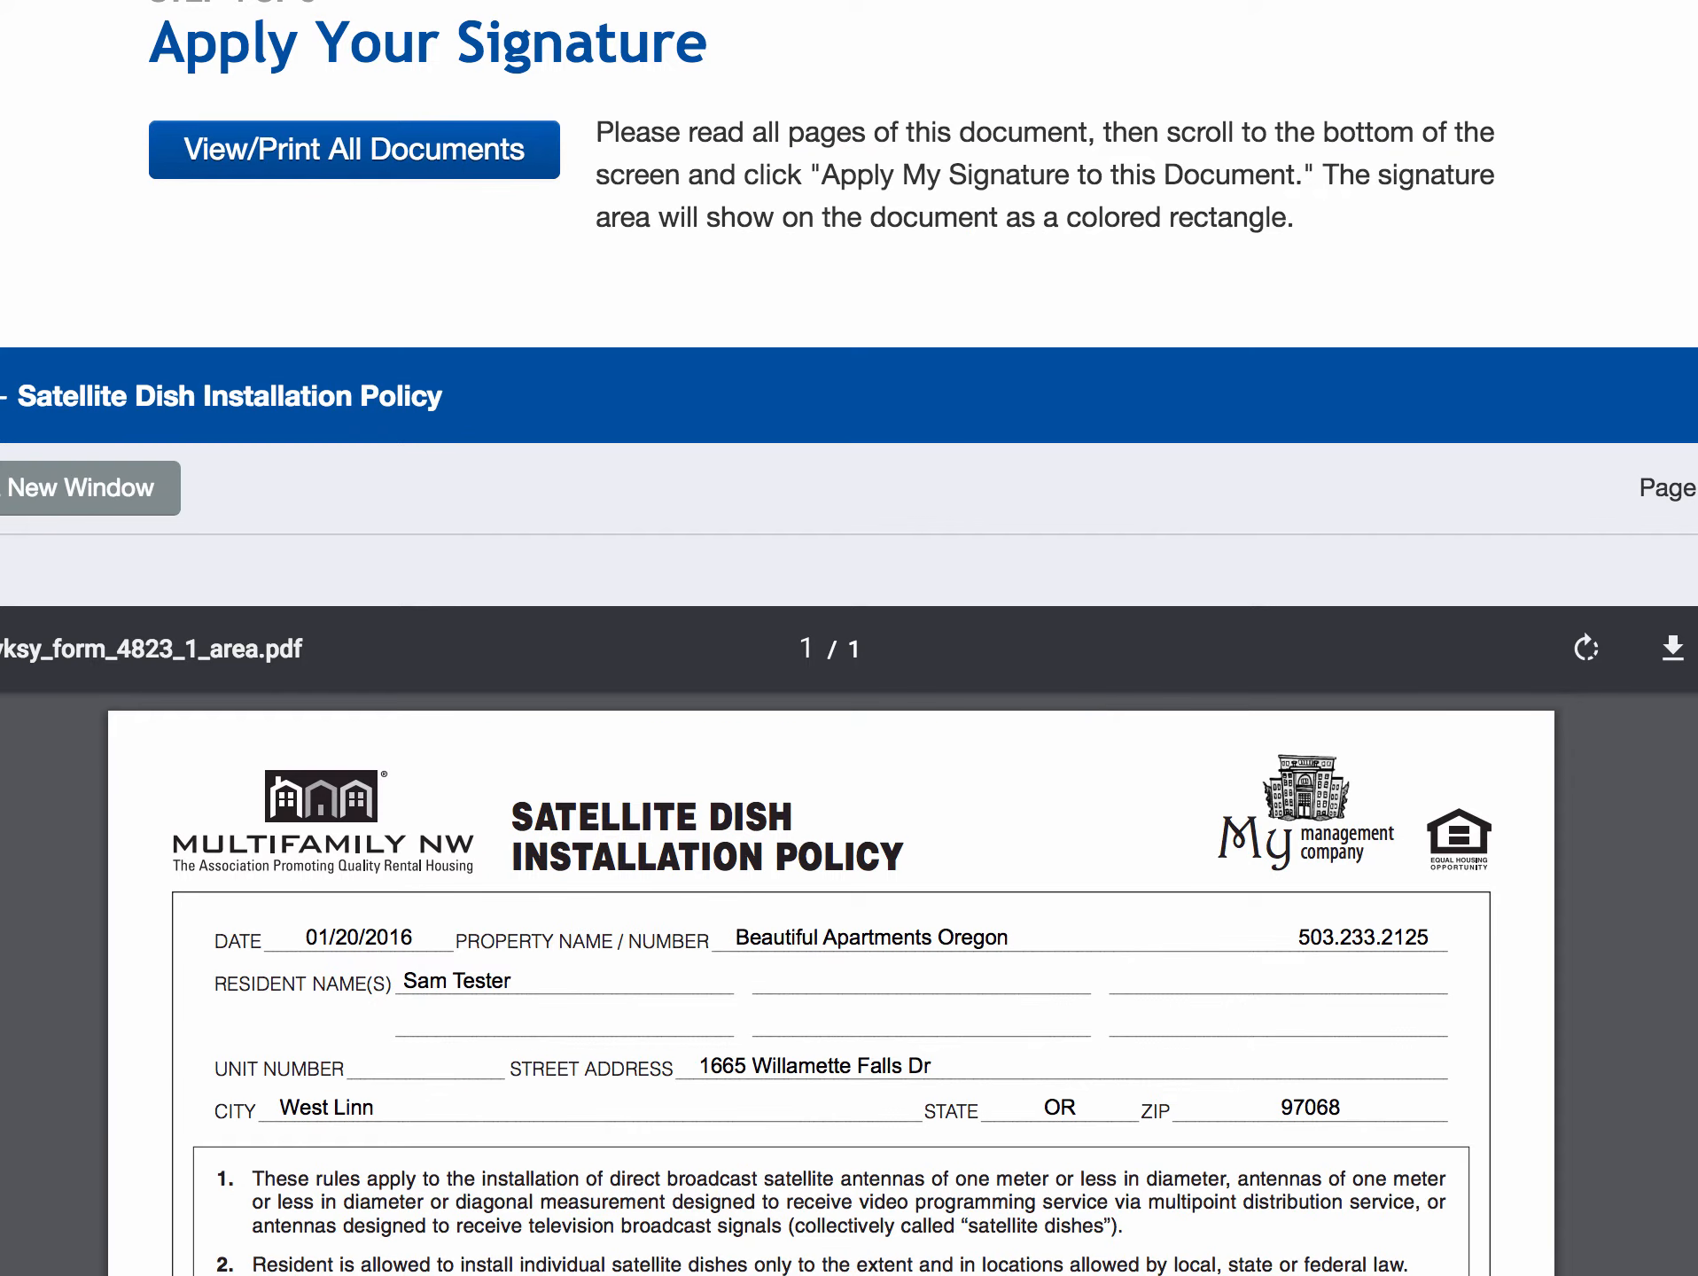
left_click(1697, 488)
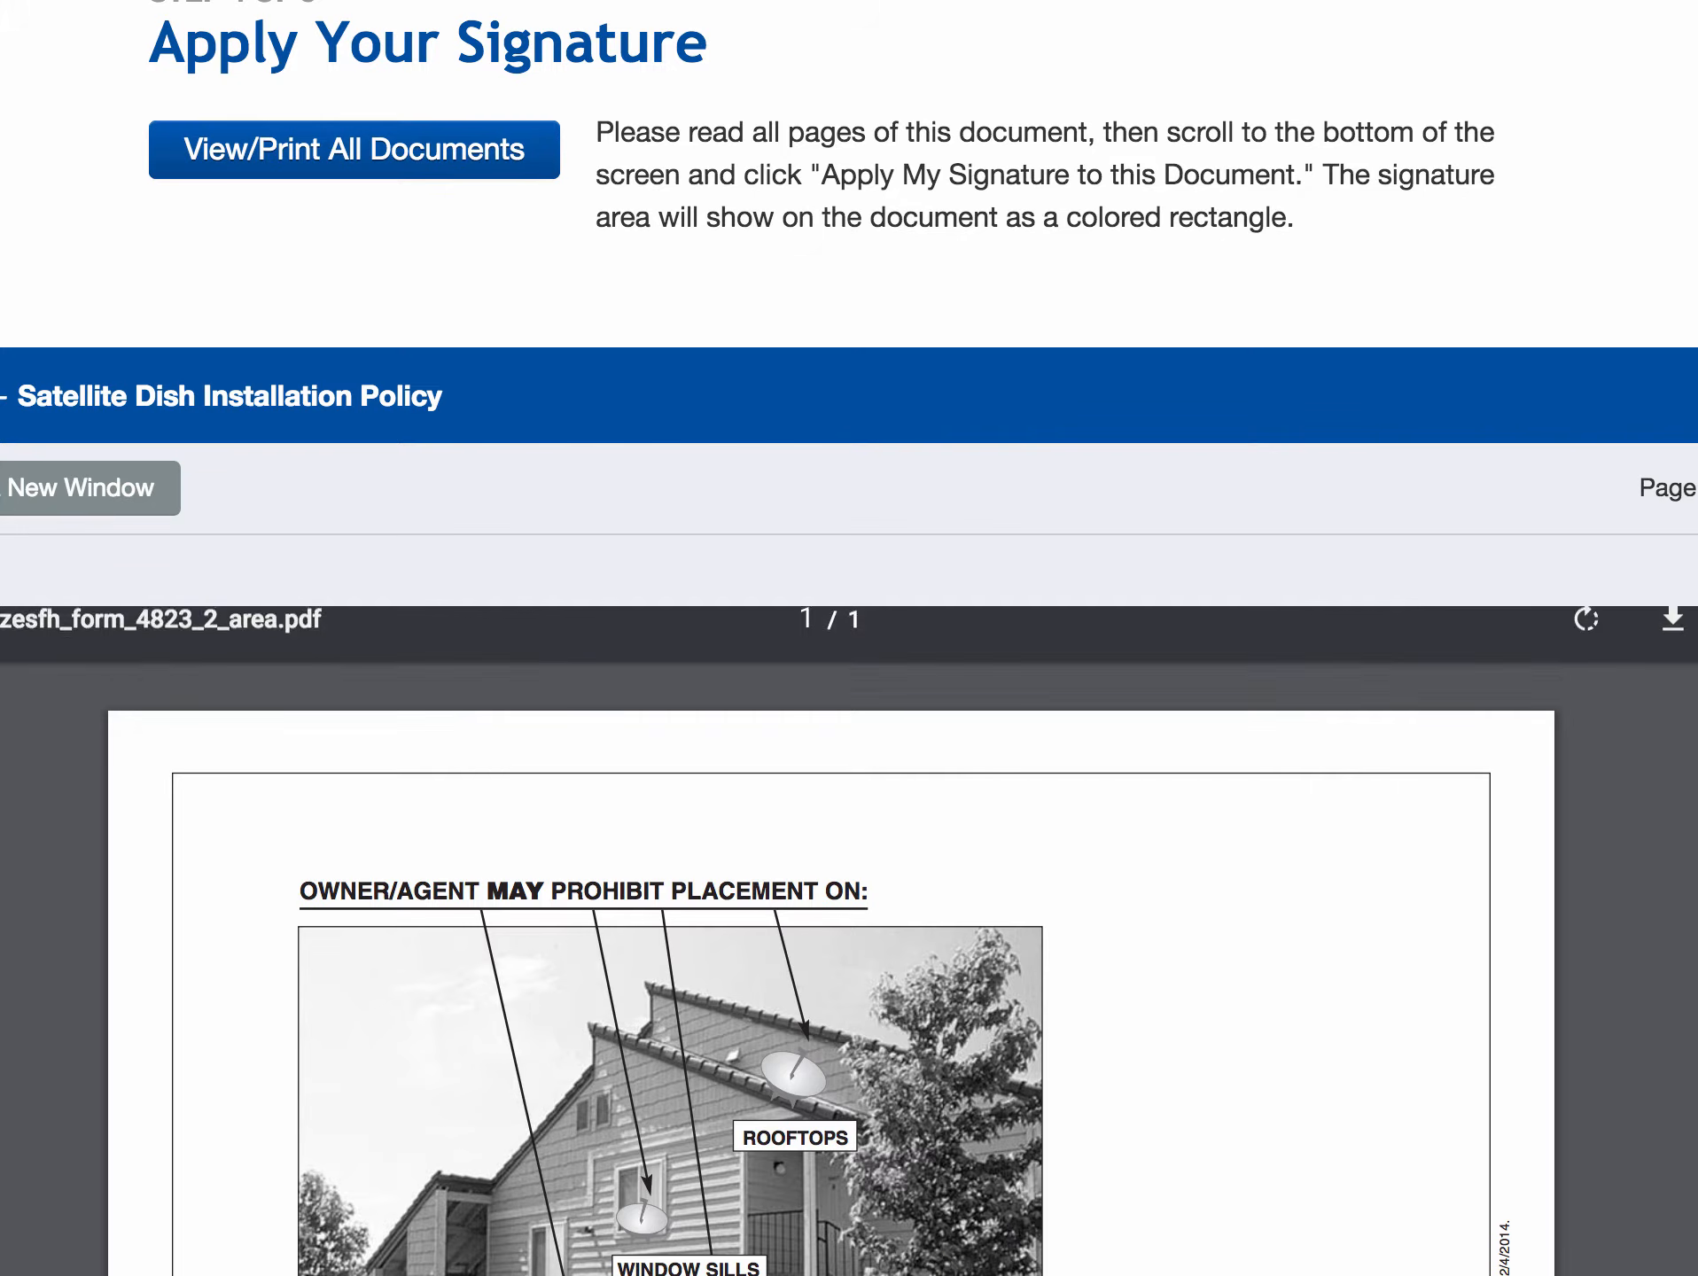
left_click(1697, 489)
scroll(1290, 831, "down", 20)
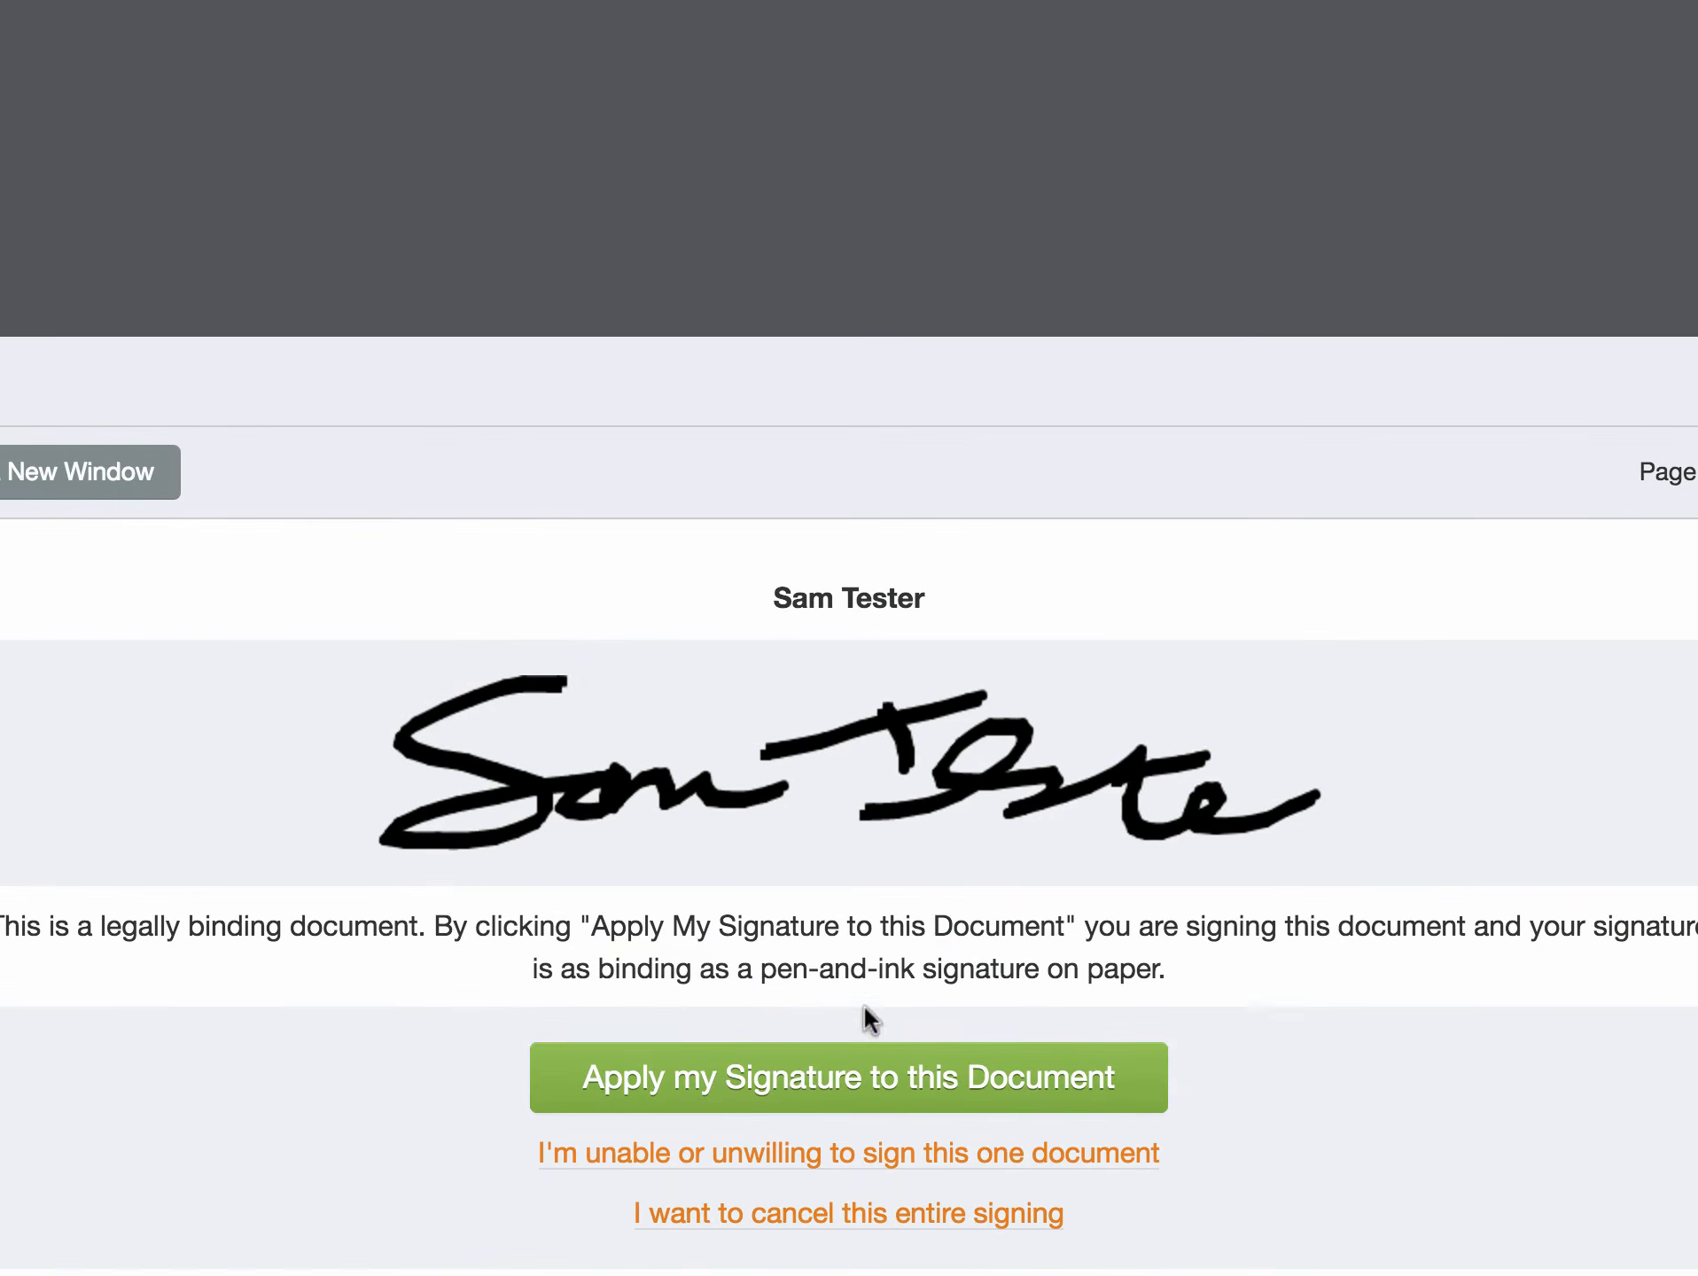
left_click(816, 1074)
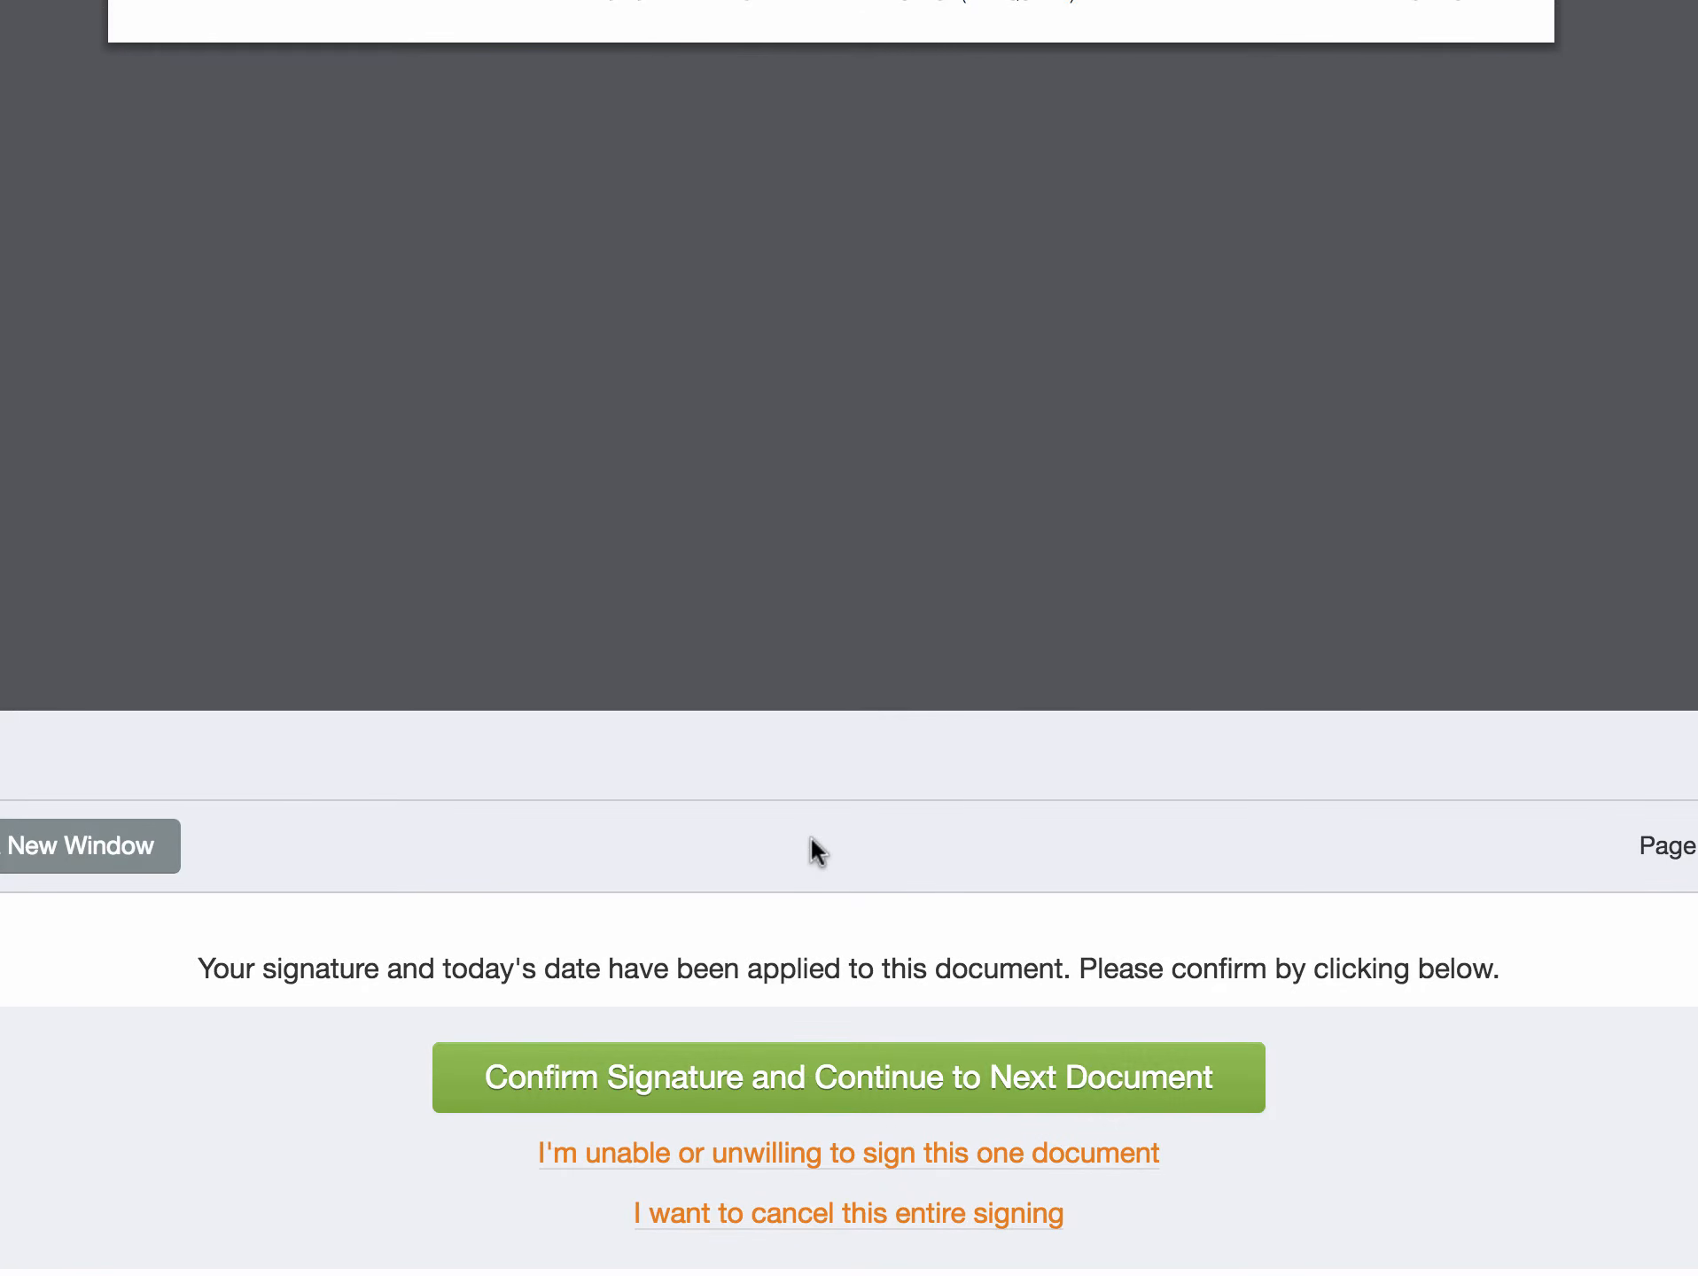
- Confirm the satellite dish policy signature and continue to the next document
scroll(811, 835, "up", 20)
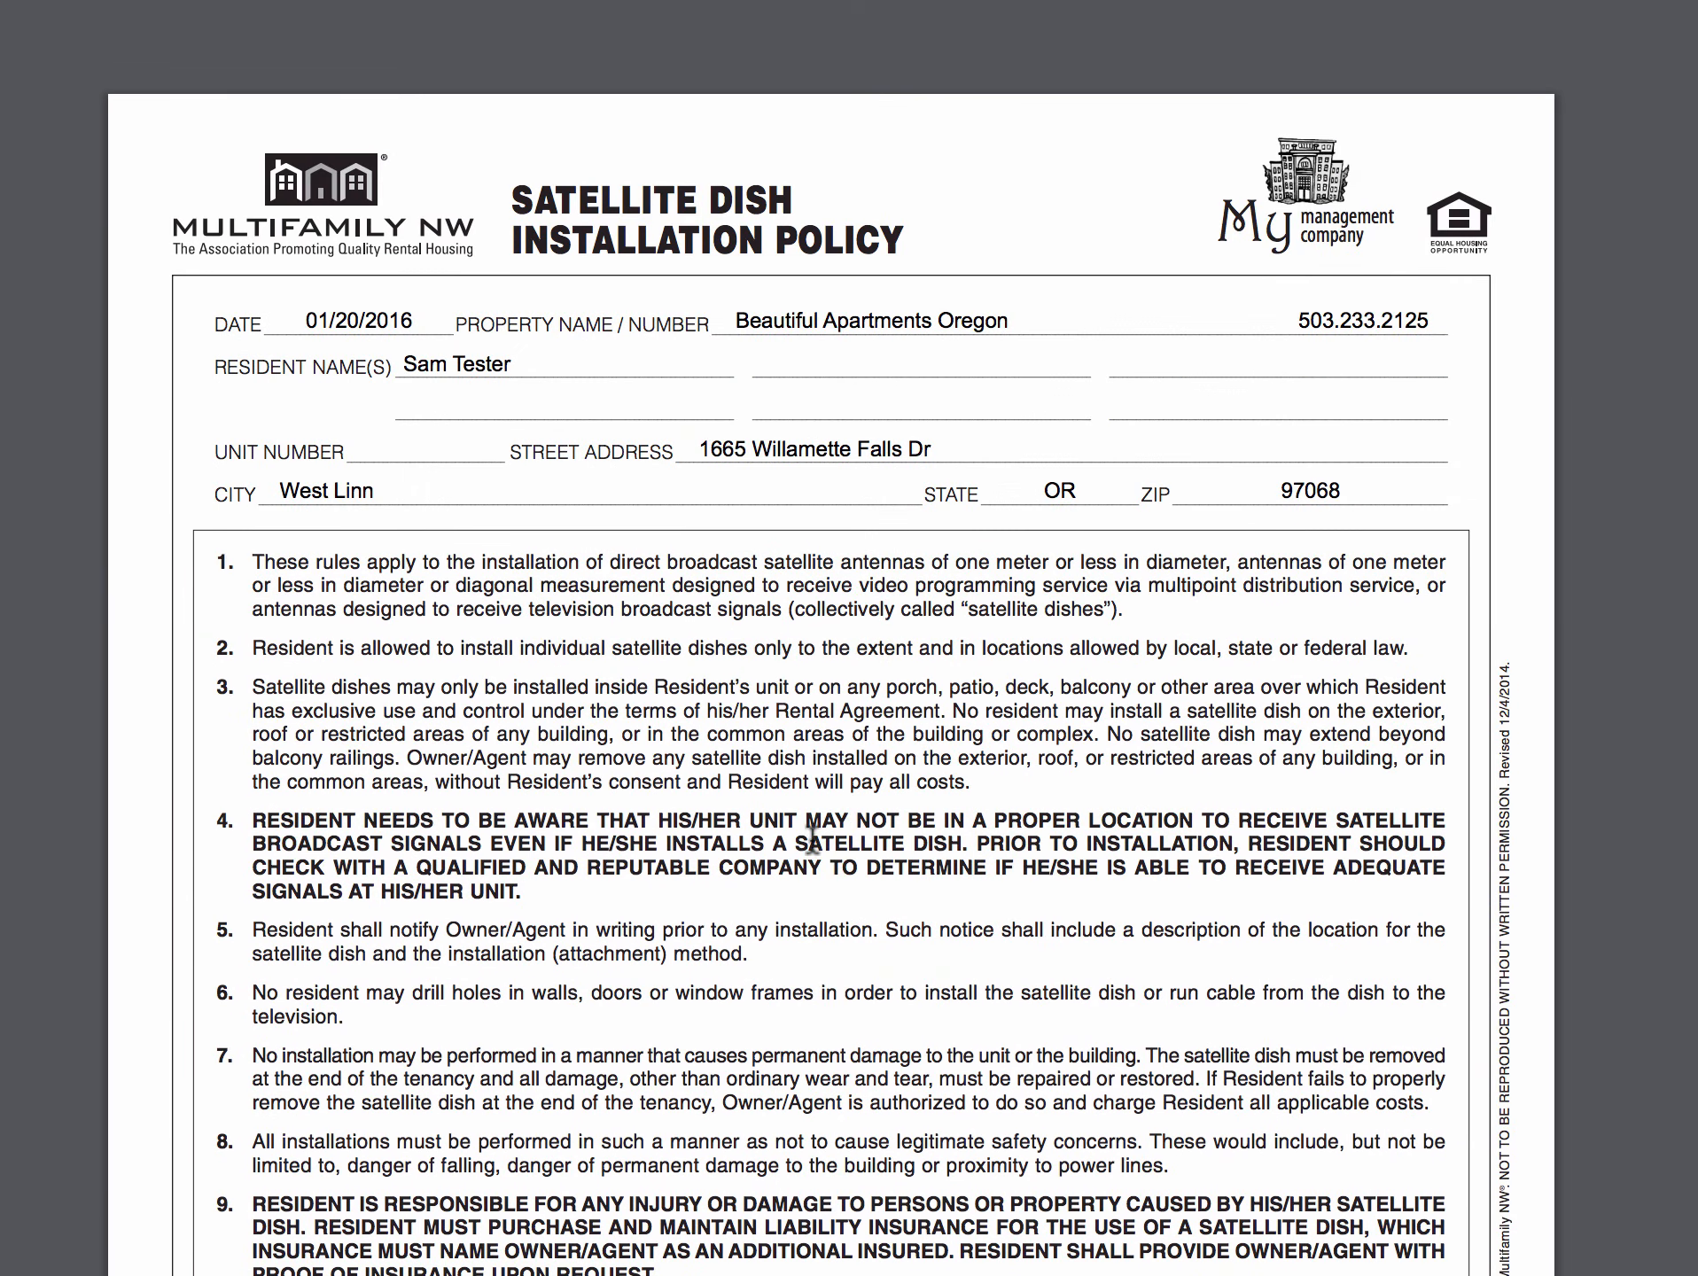
scroll(842, 815, "down", 20)
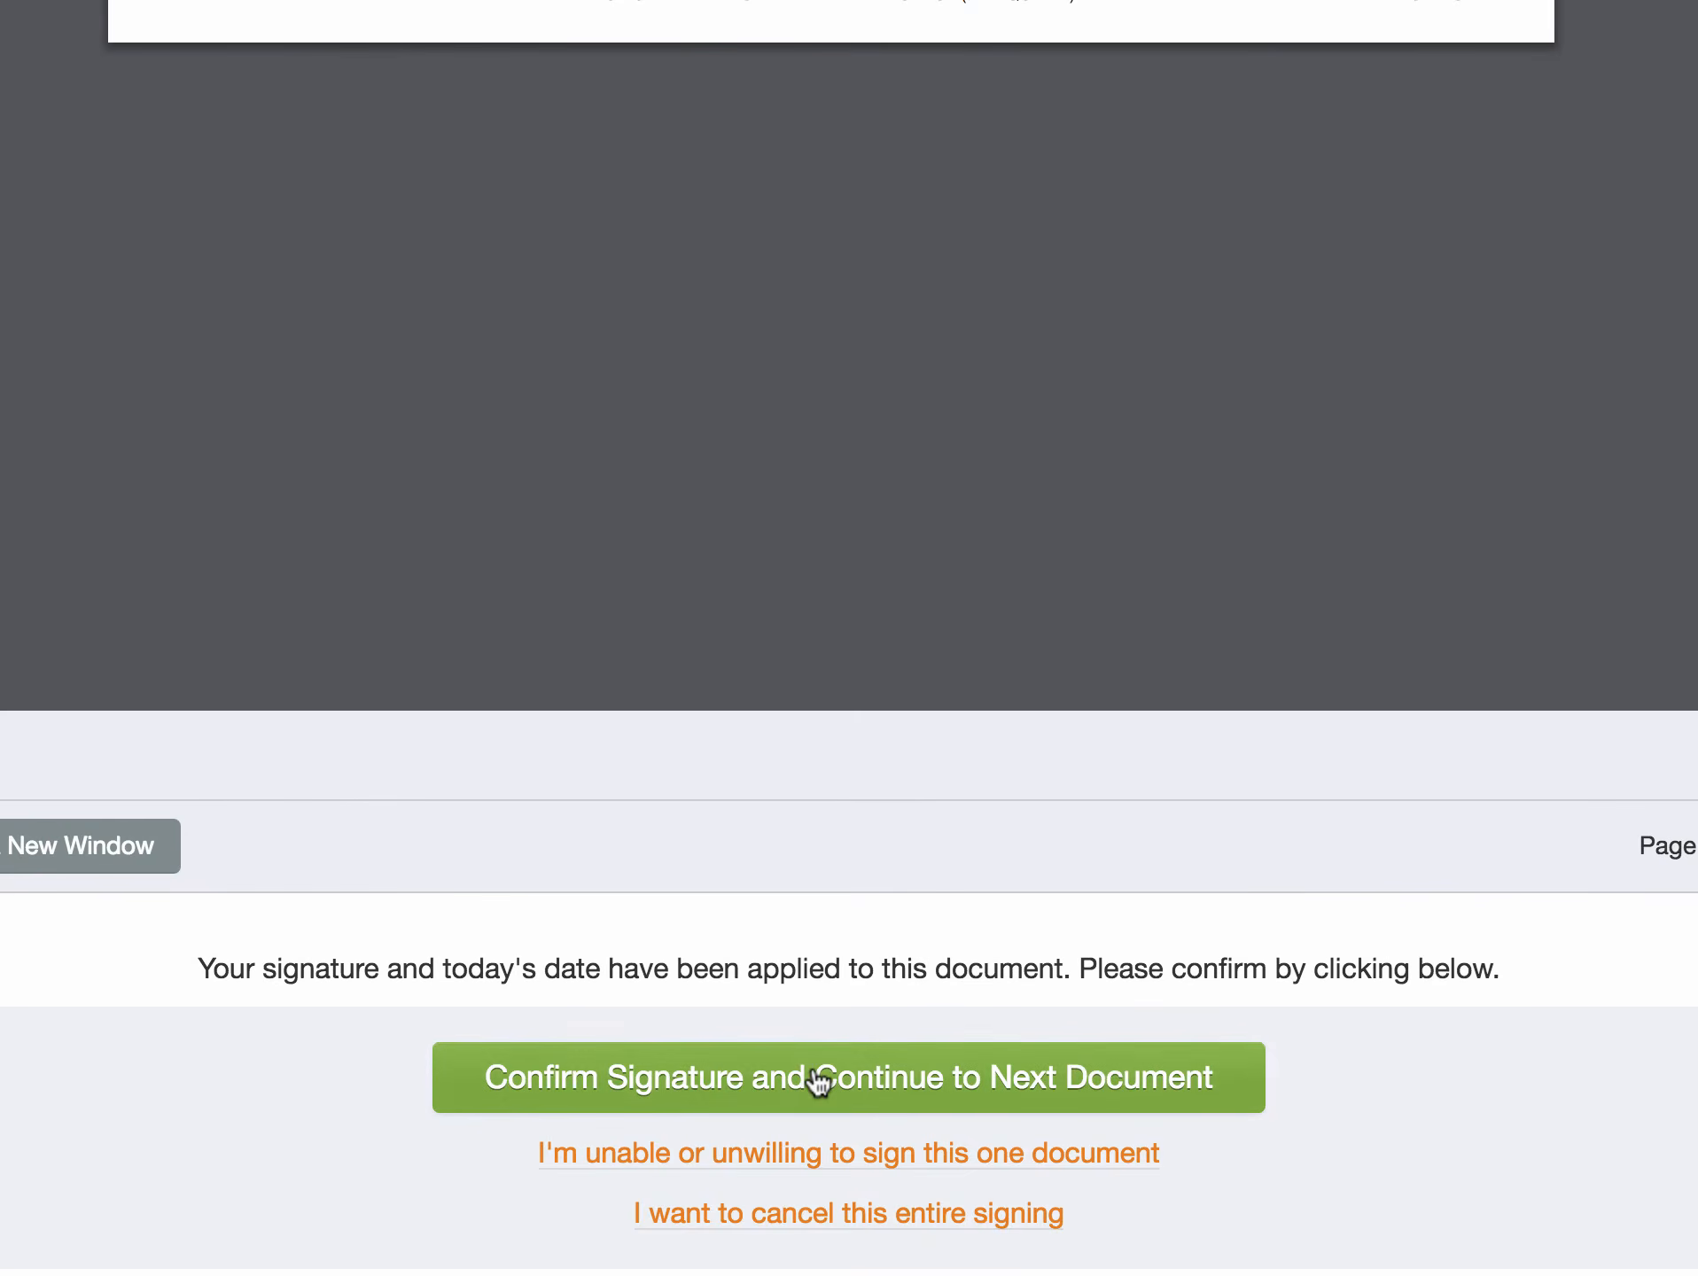
left_click(817, 1081)
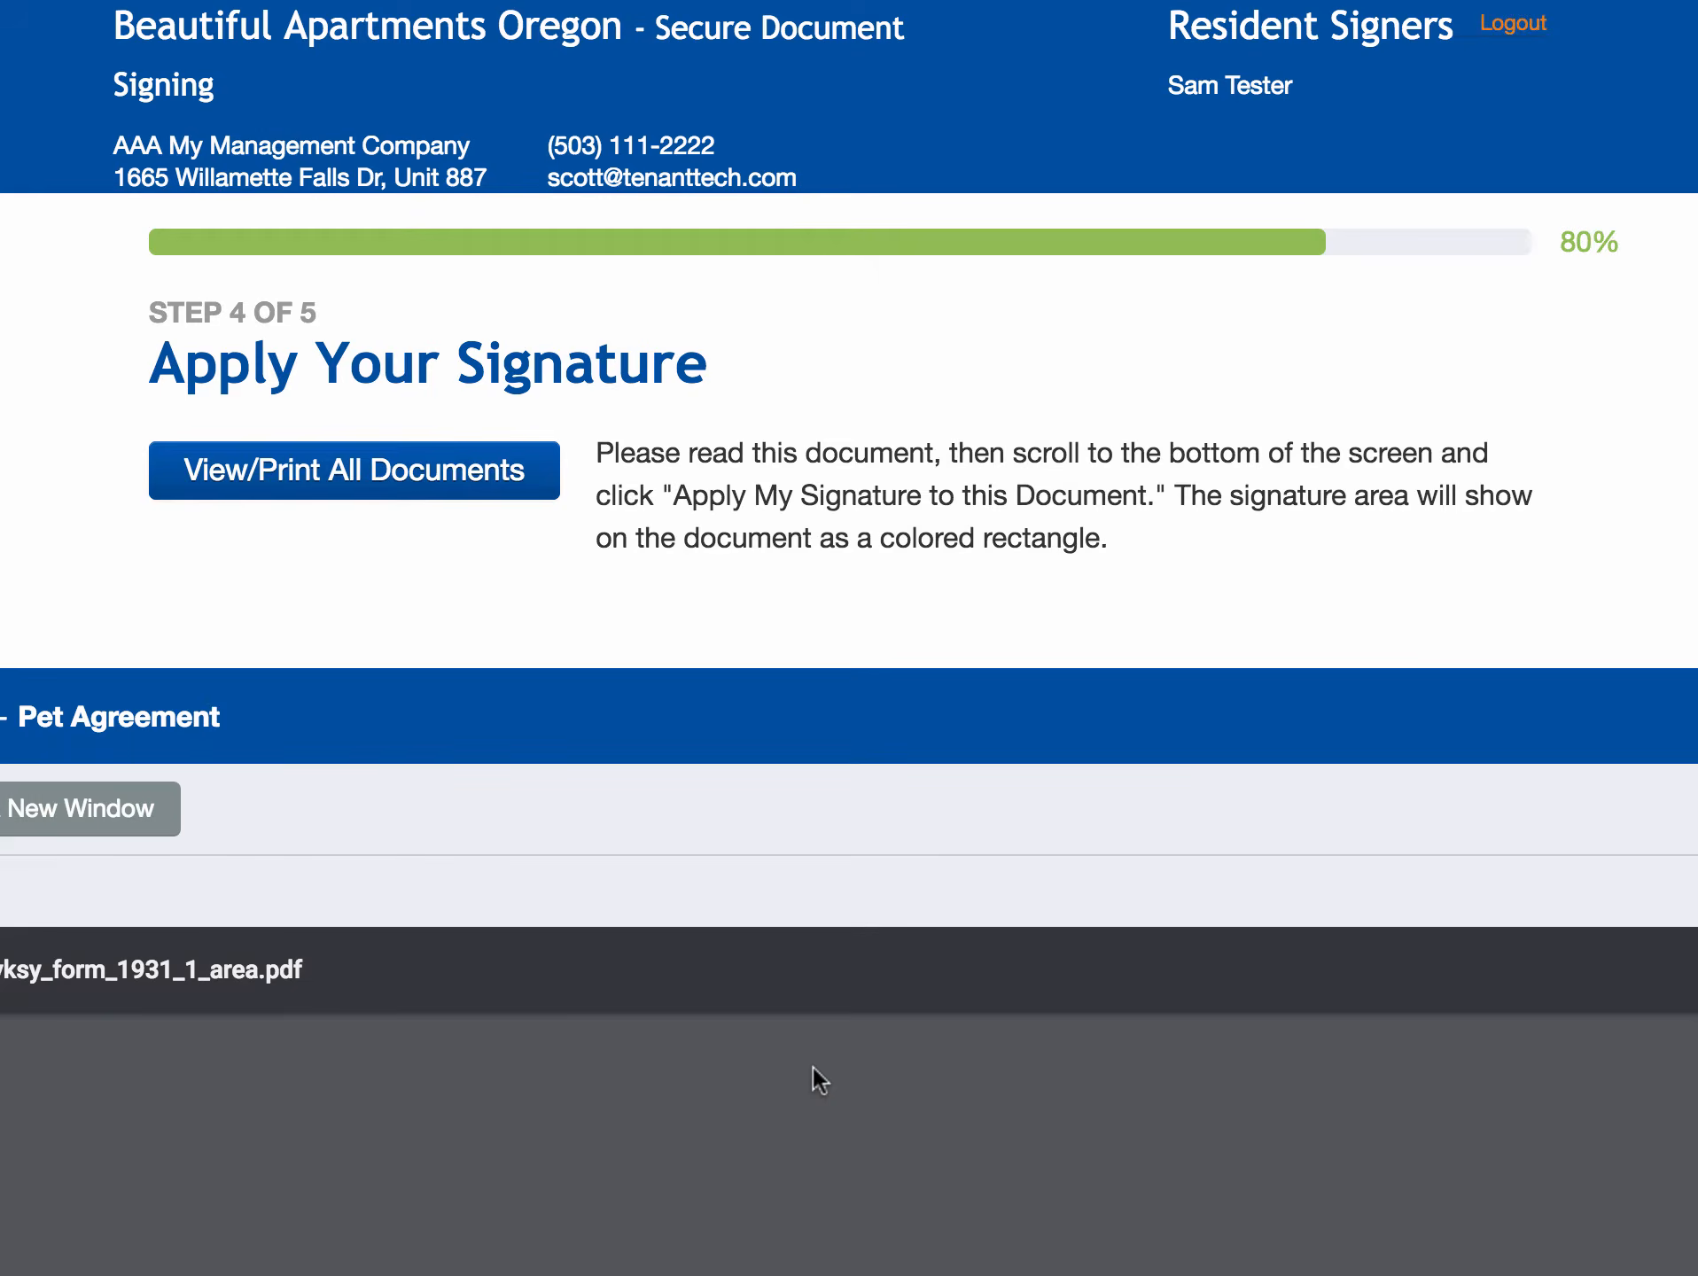
- Apply the resident's signature to the Pet Agreement
scroll(906, 922, "down", 10)
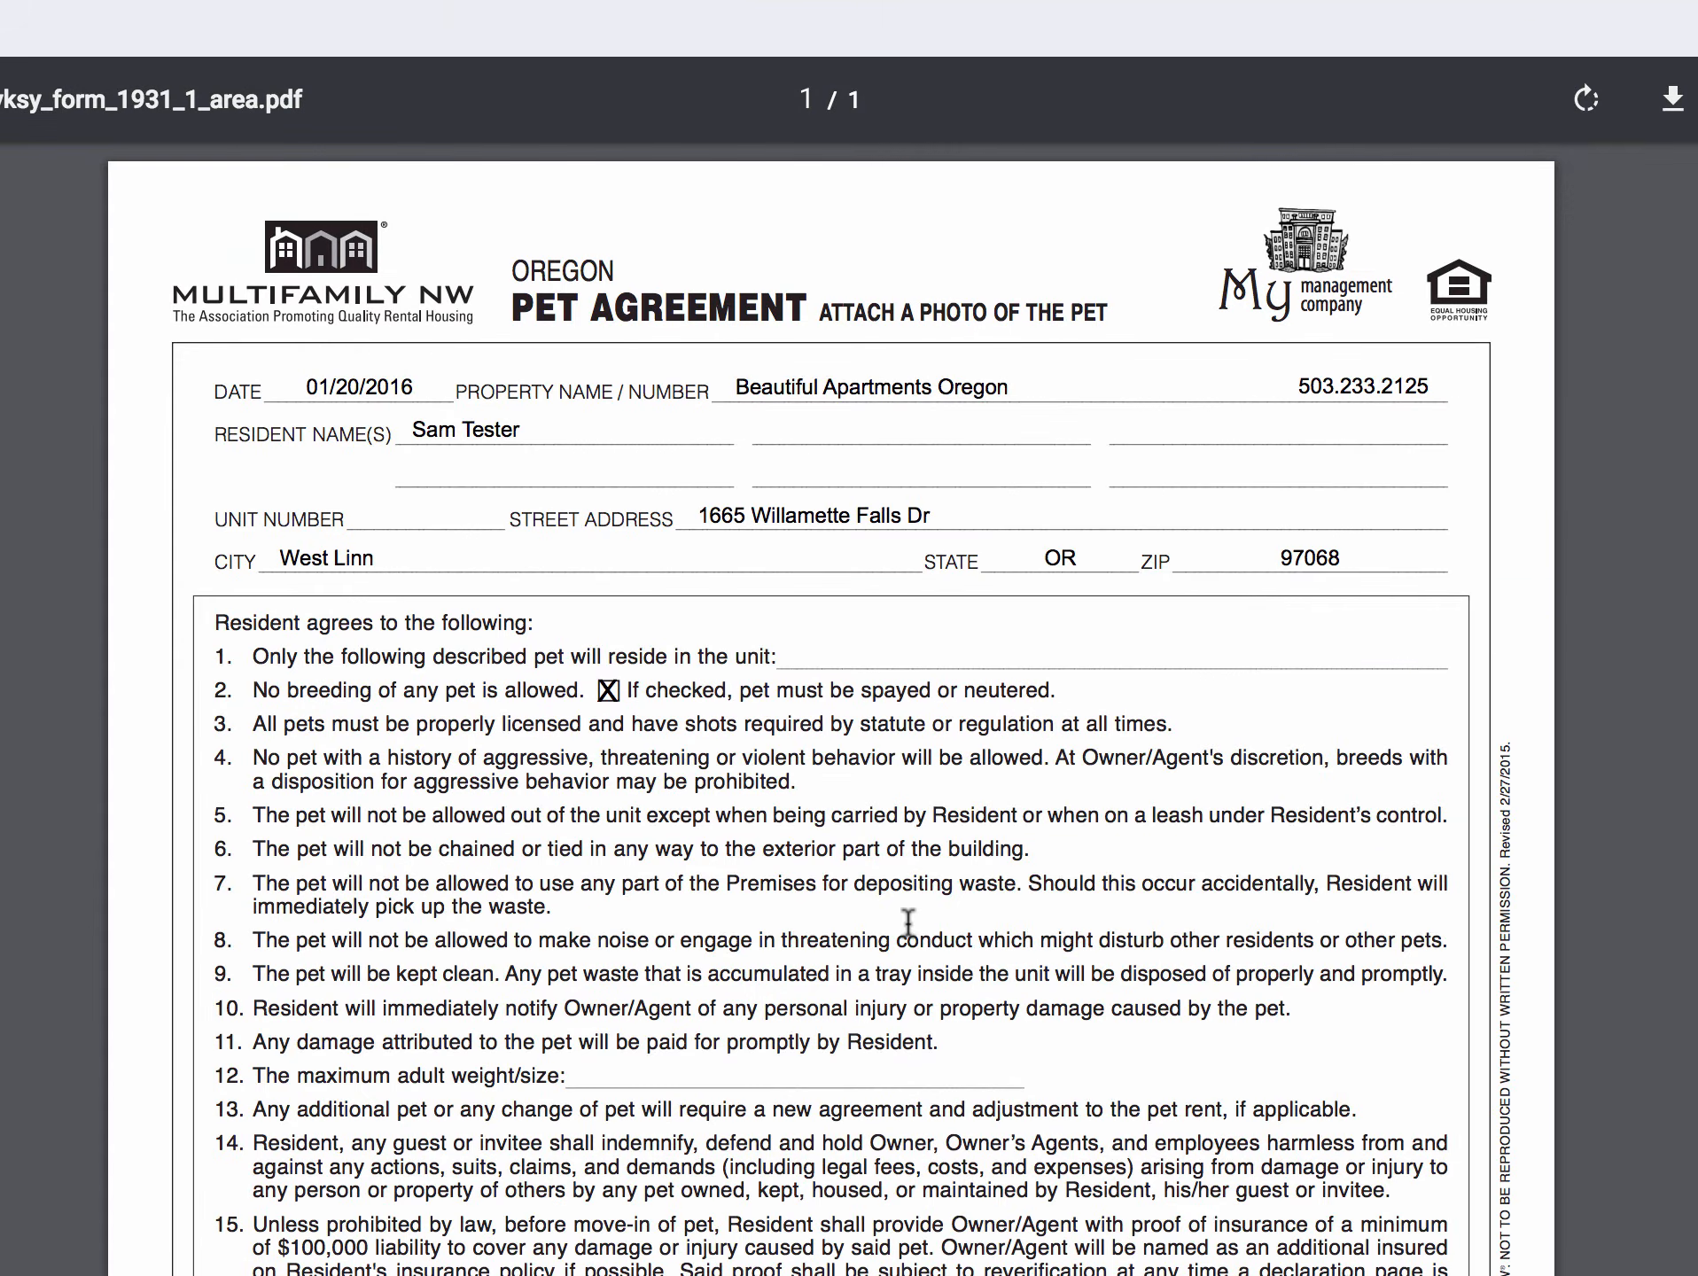
scroll(908, 921, "down", 15)
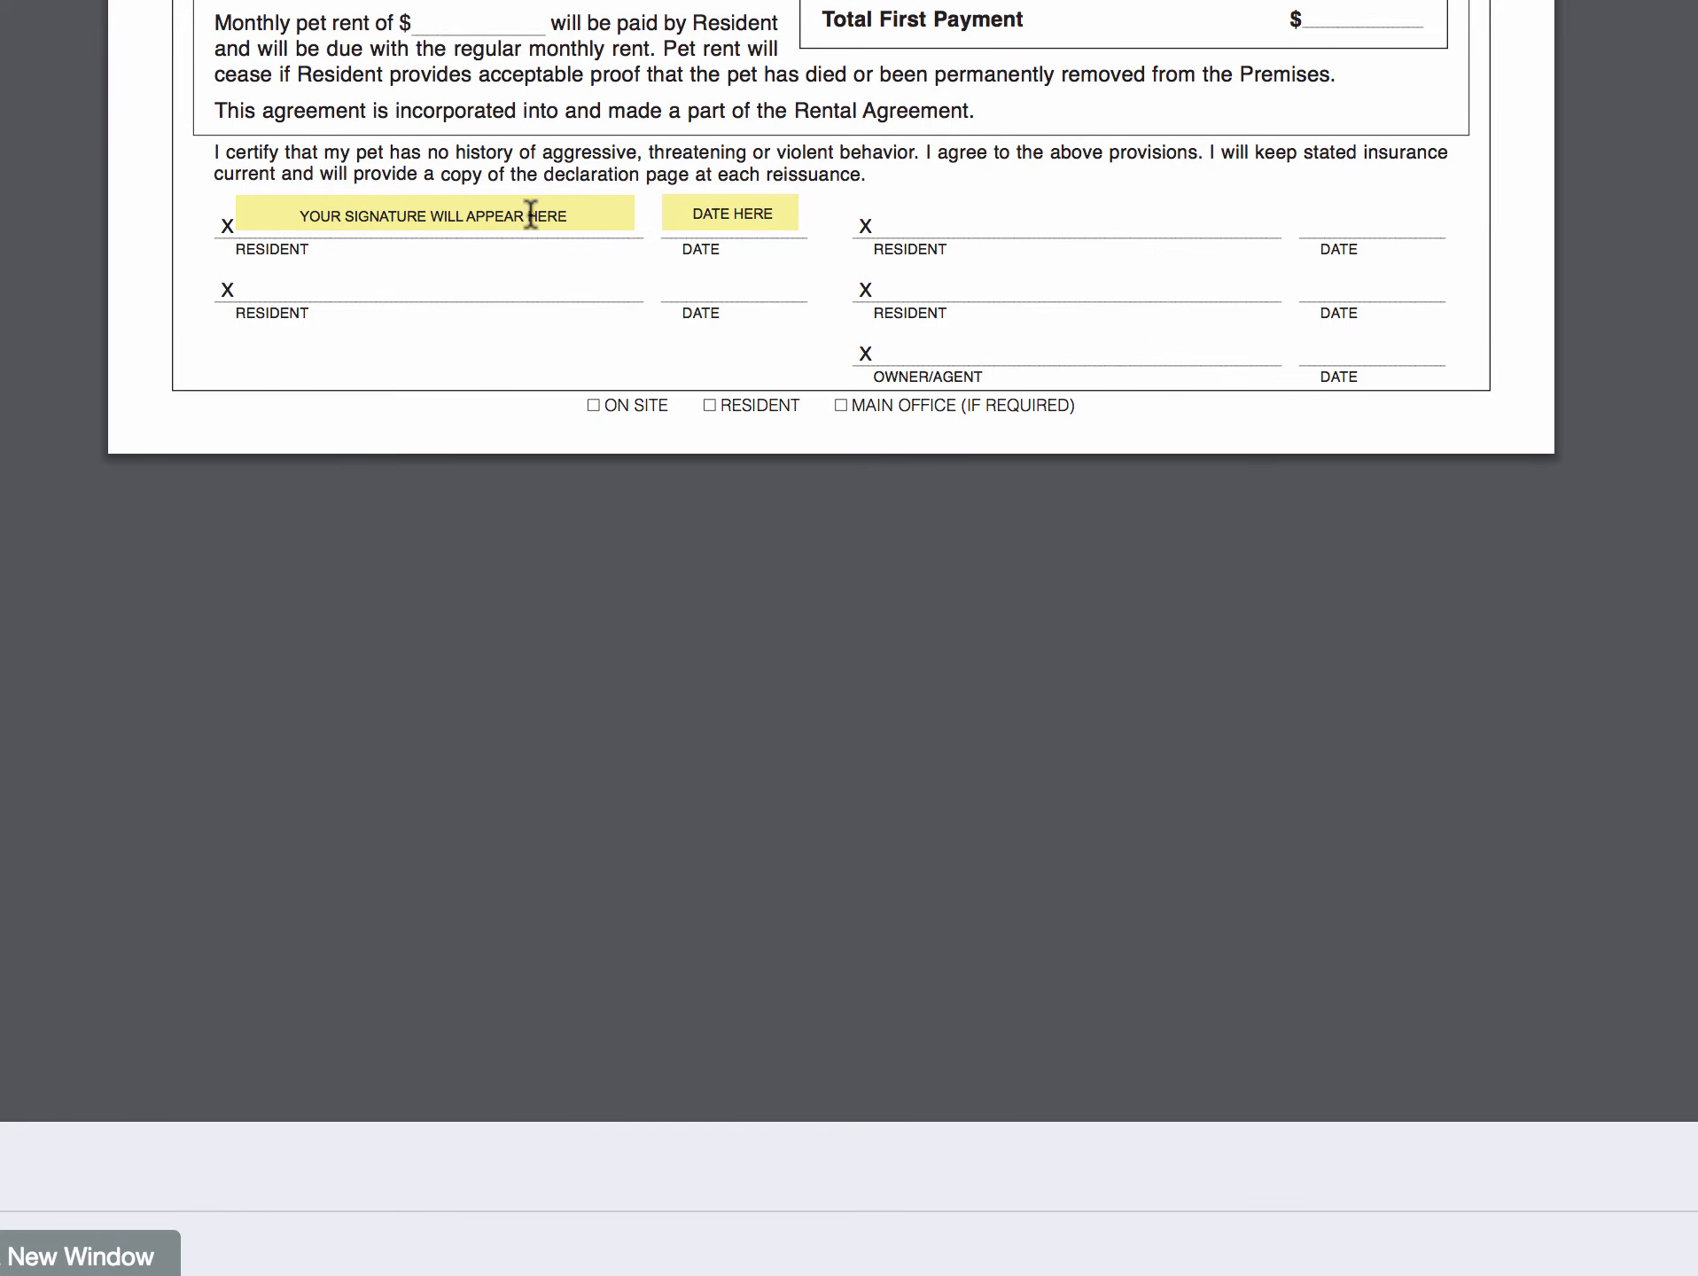
scroll(853, 390, "down", 9)
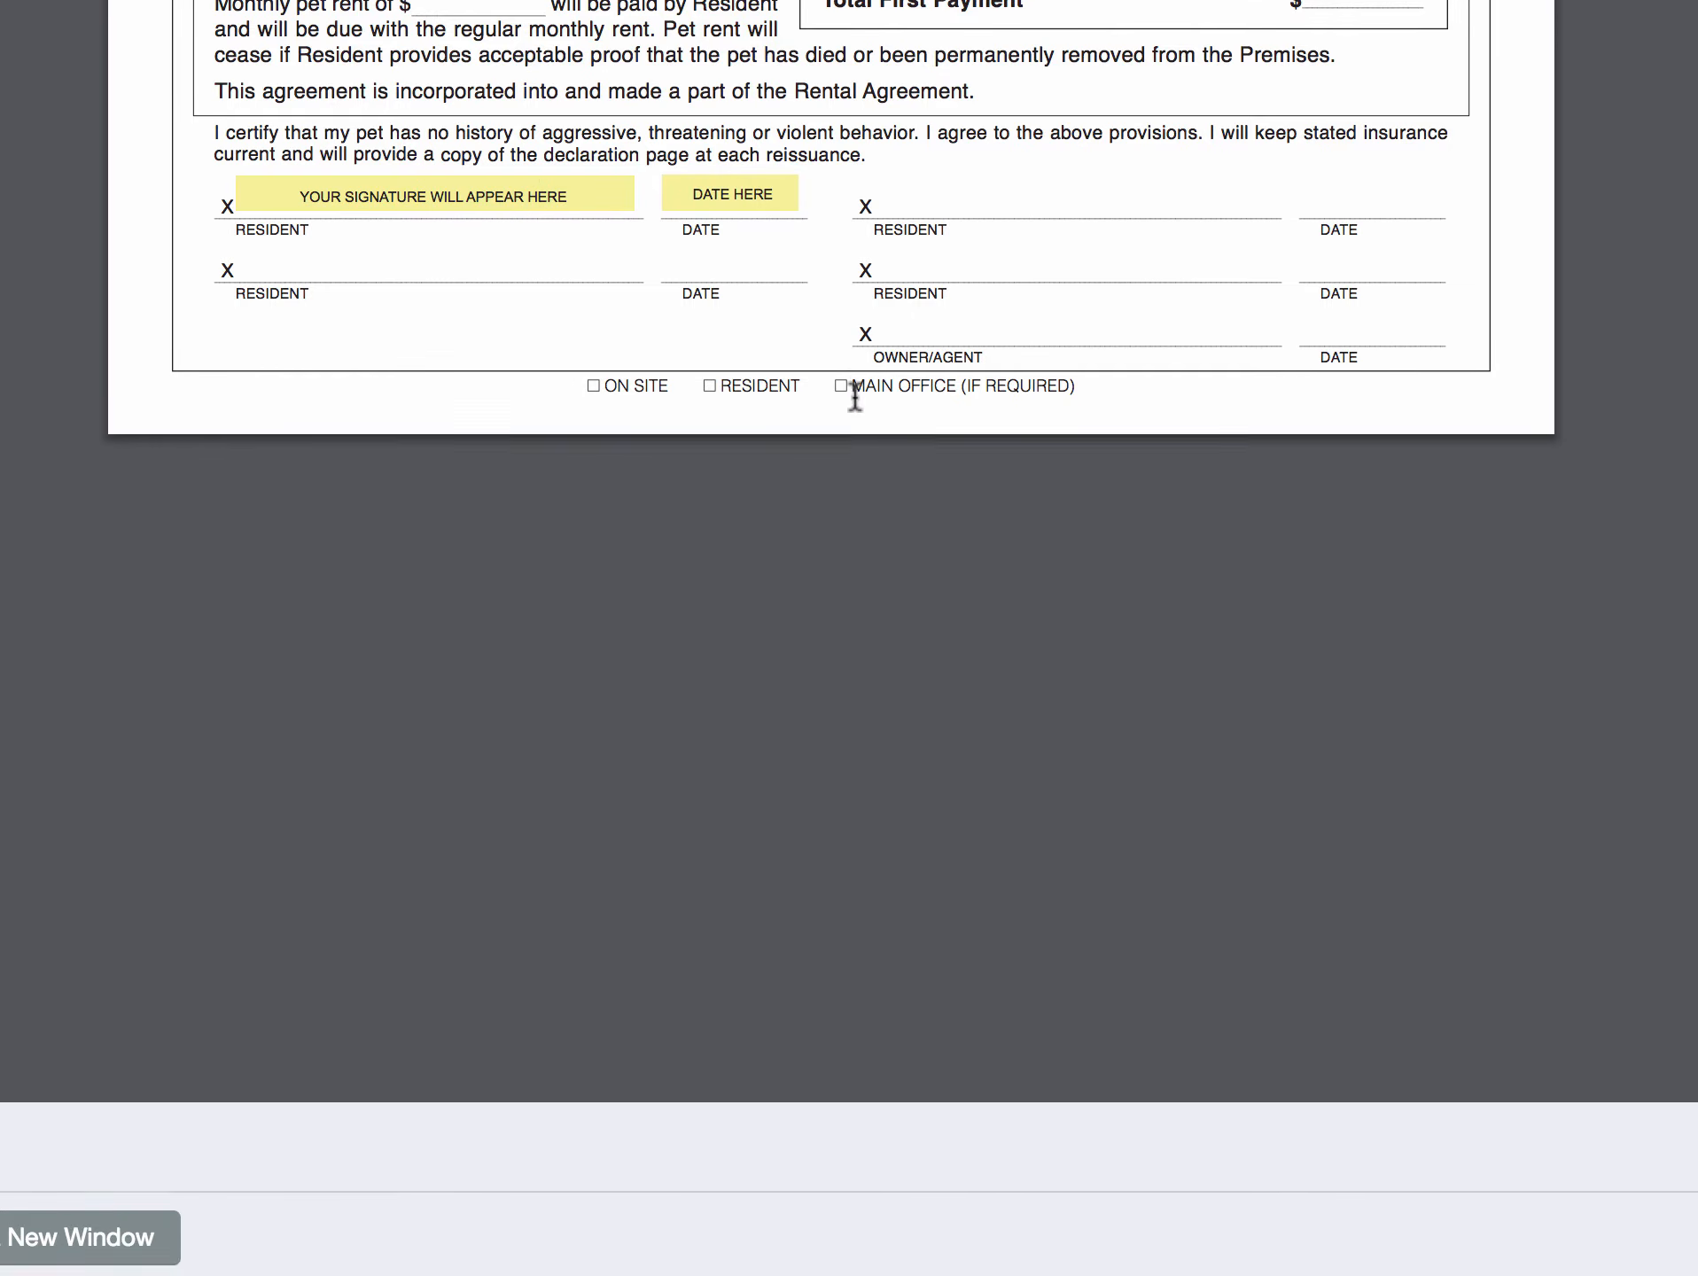
left_click(808, 1068)
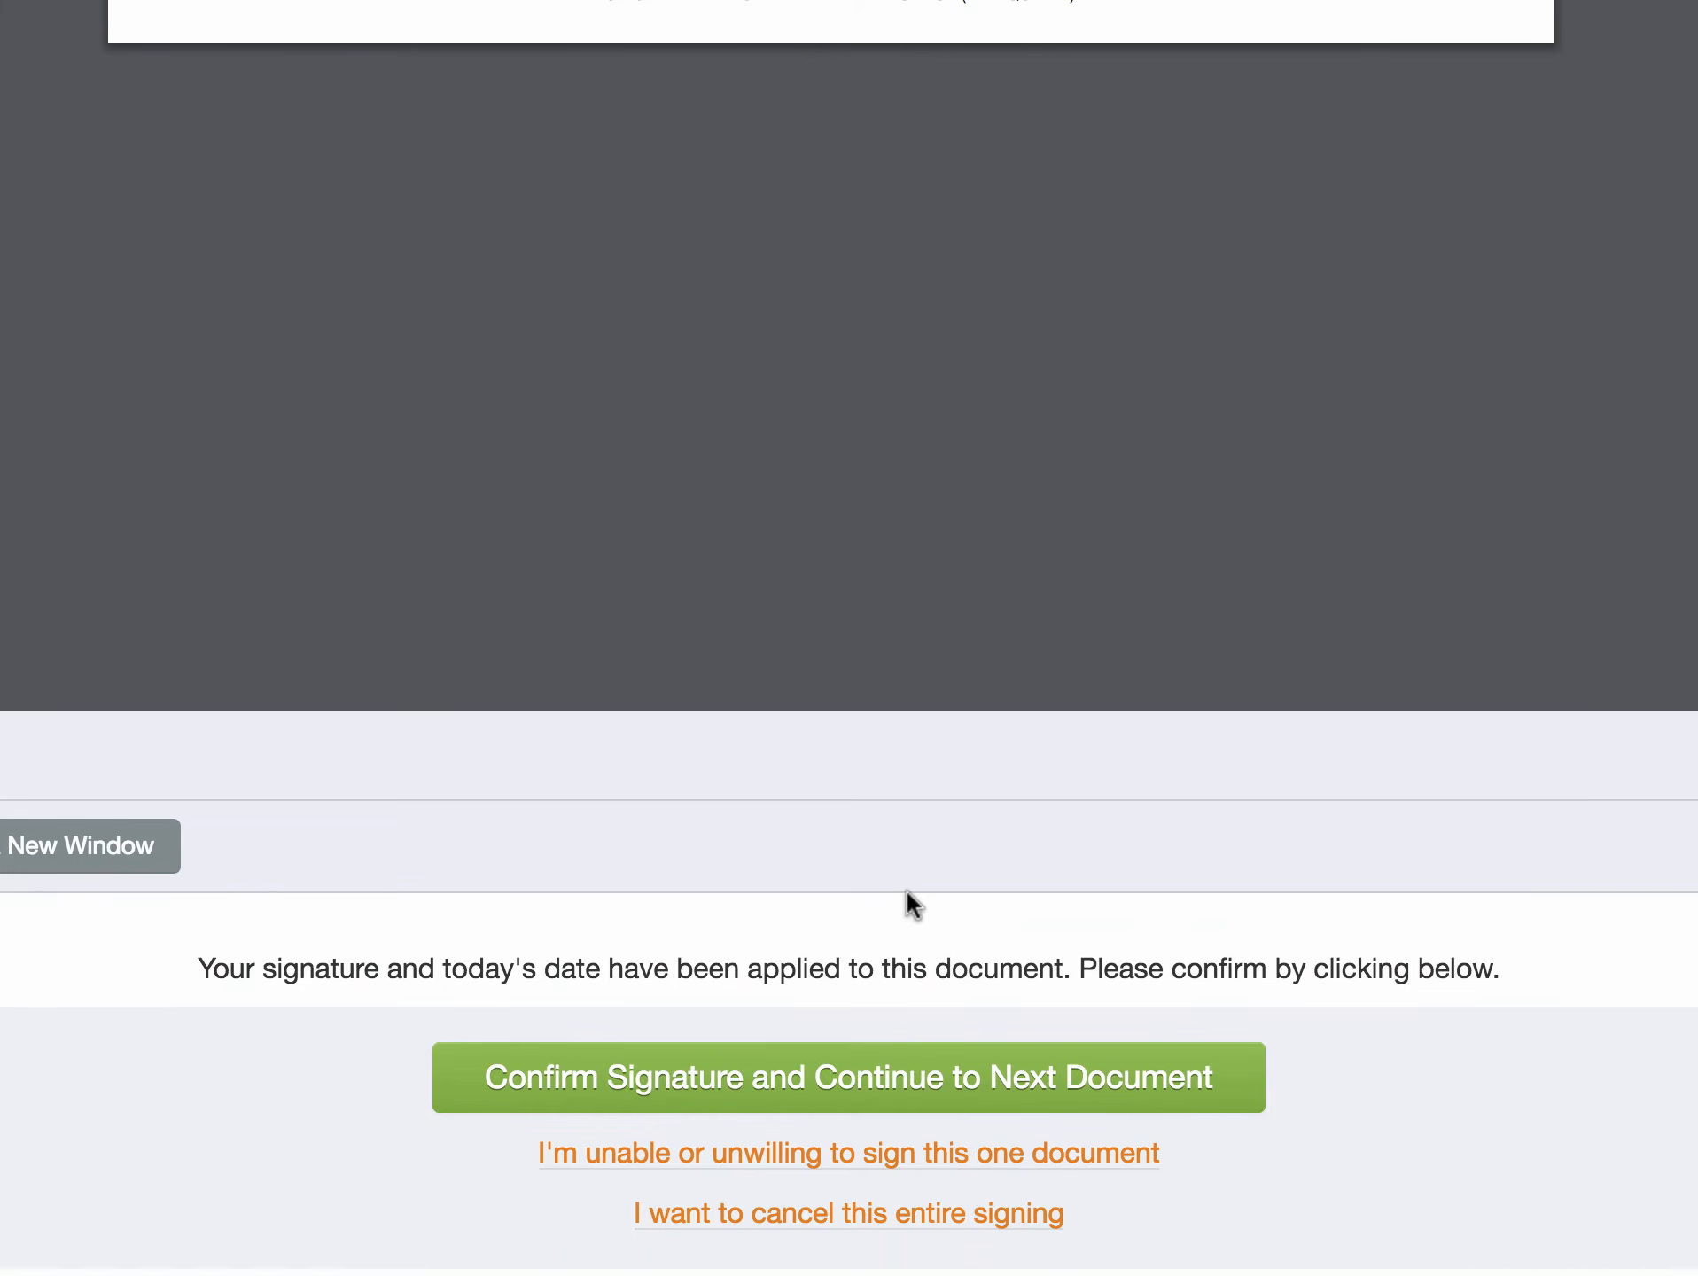
- Confirm the Pet Agreement signature and advance to the Criminal Activity Addendum
scroll(906, 888, "up", 10)
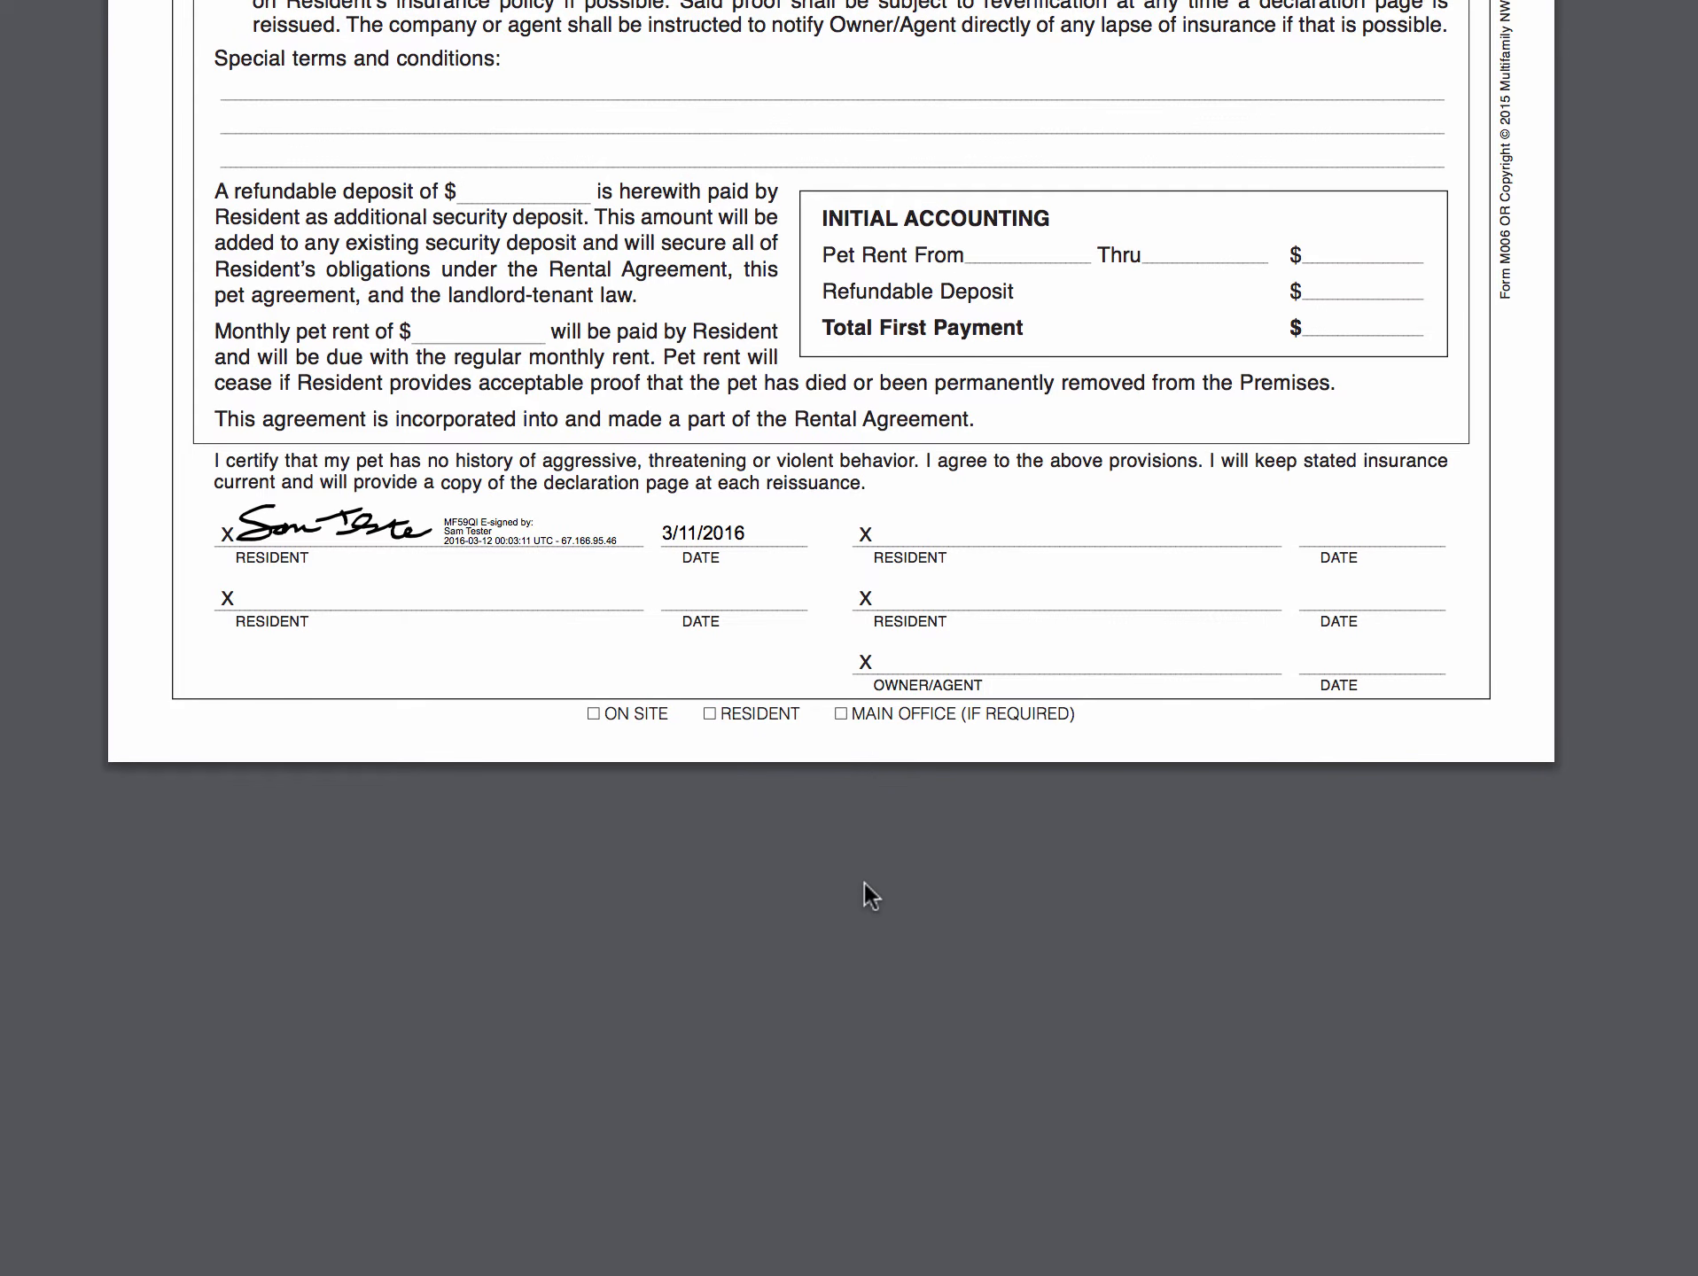
scroll(864, 882, "down", 10)
left_click(842, 1076)
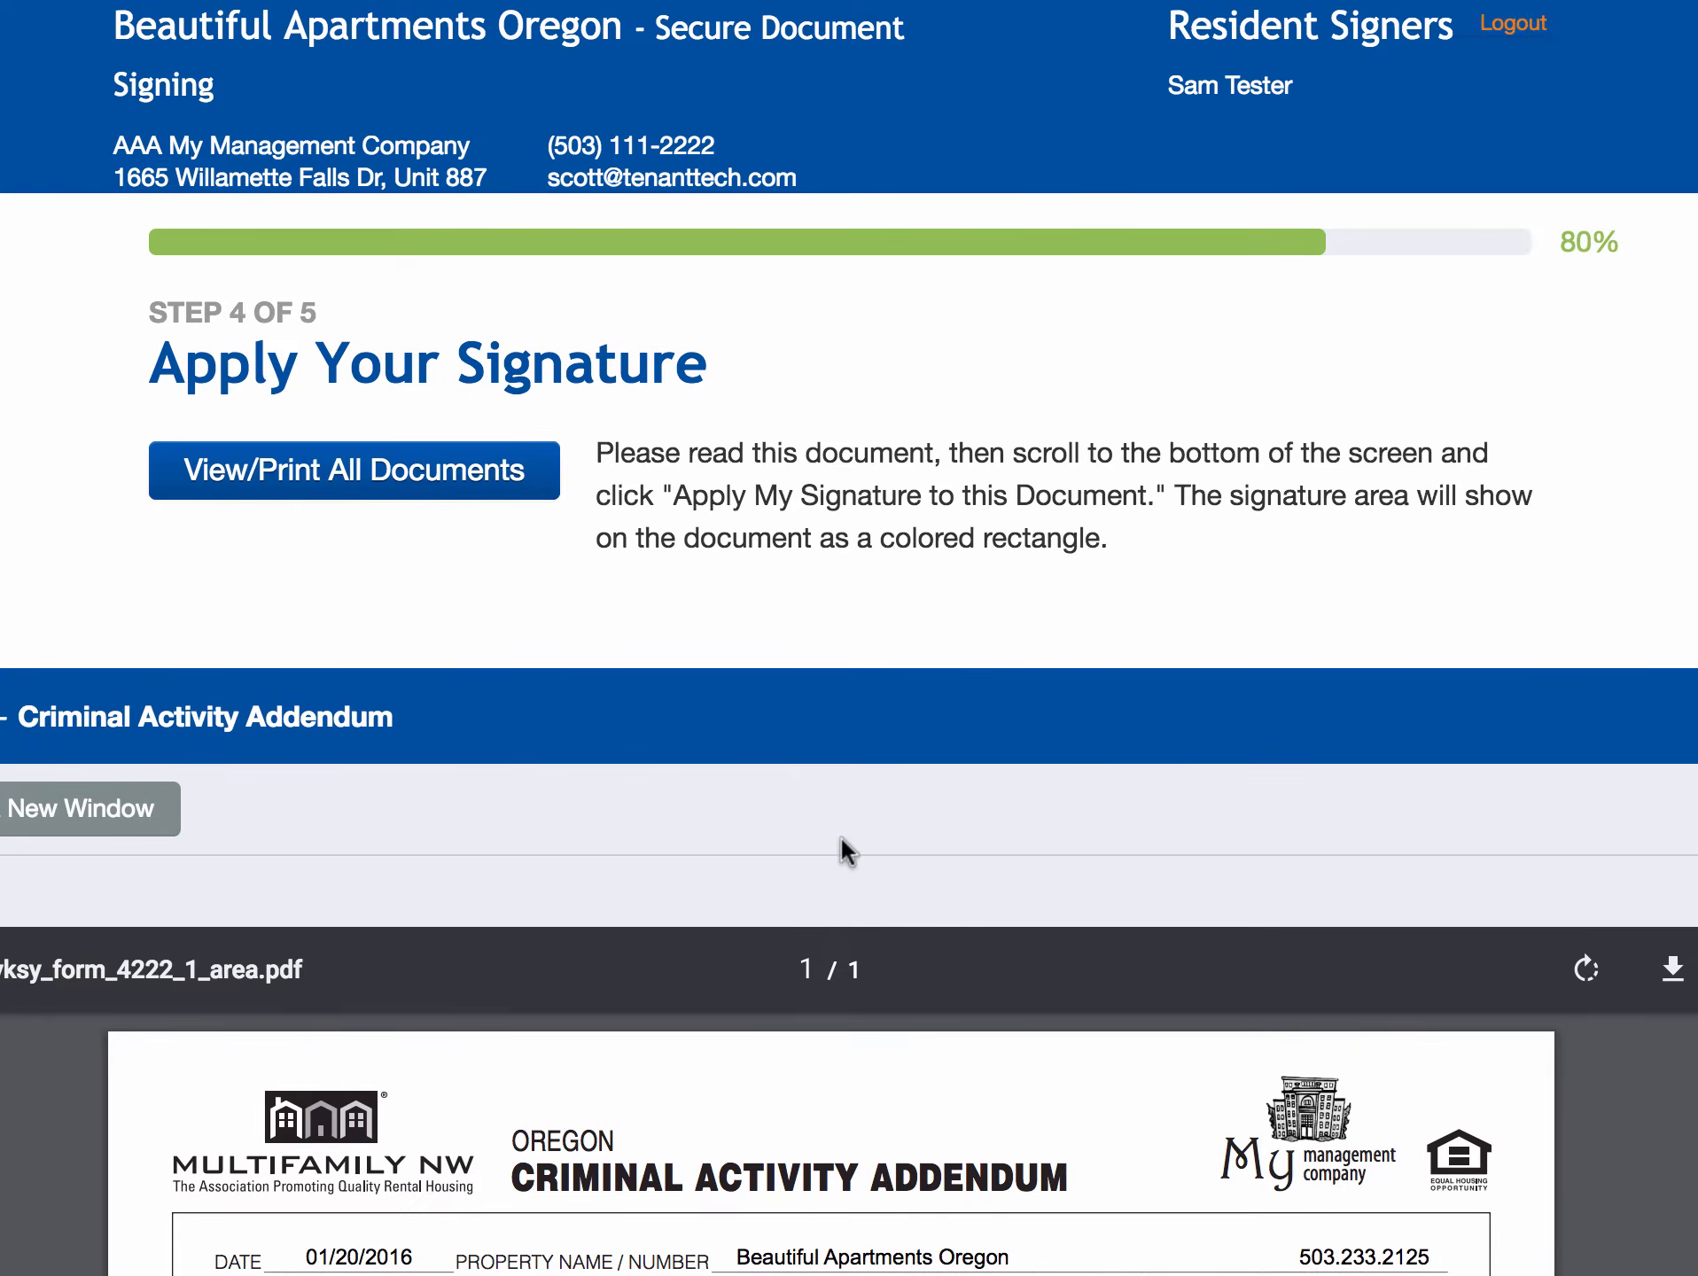
- Apply and confirm the resident's signature on the Criminal Activity Addendum
scroll(840, 838, "down", 10)
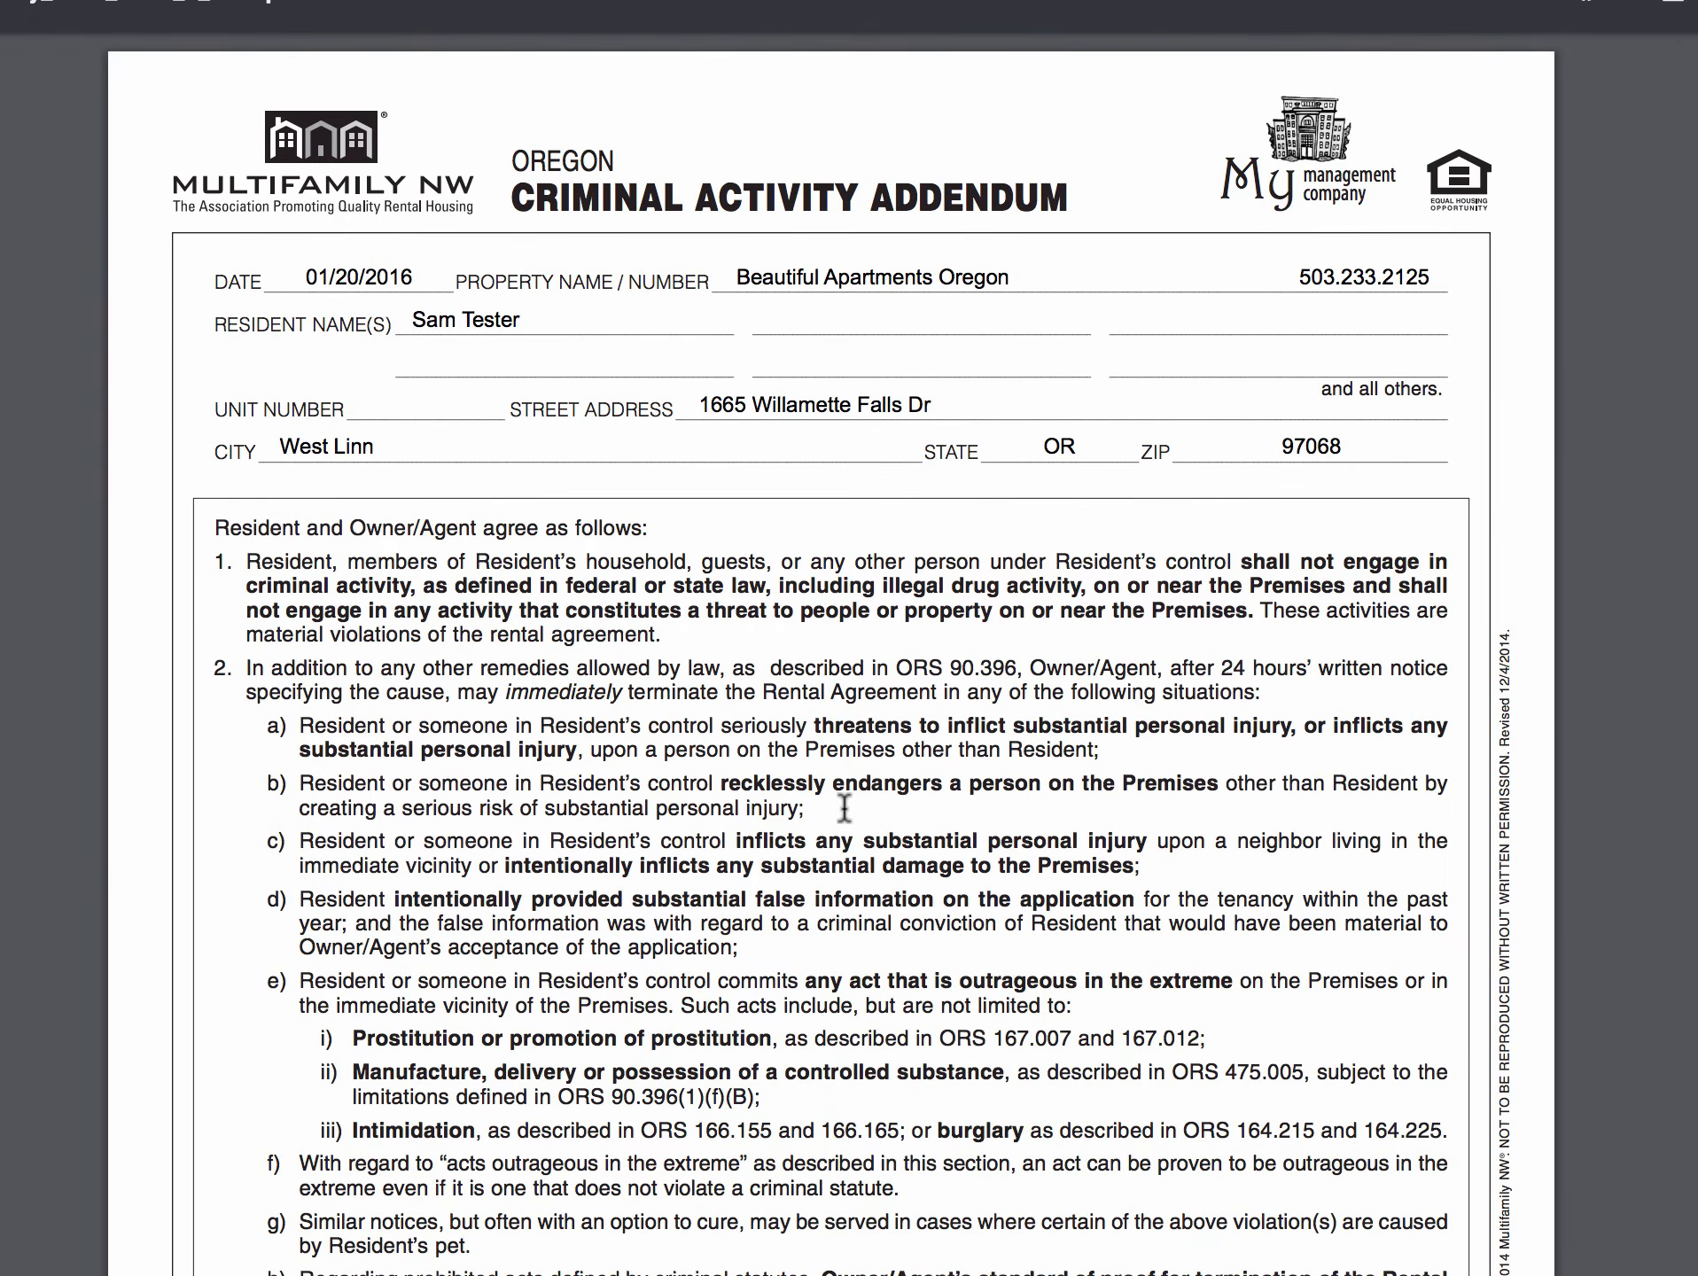
scroll(843, 806, "down", 15)
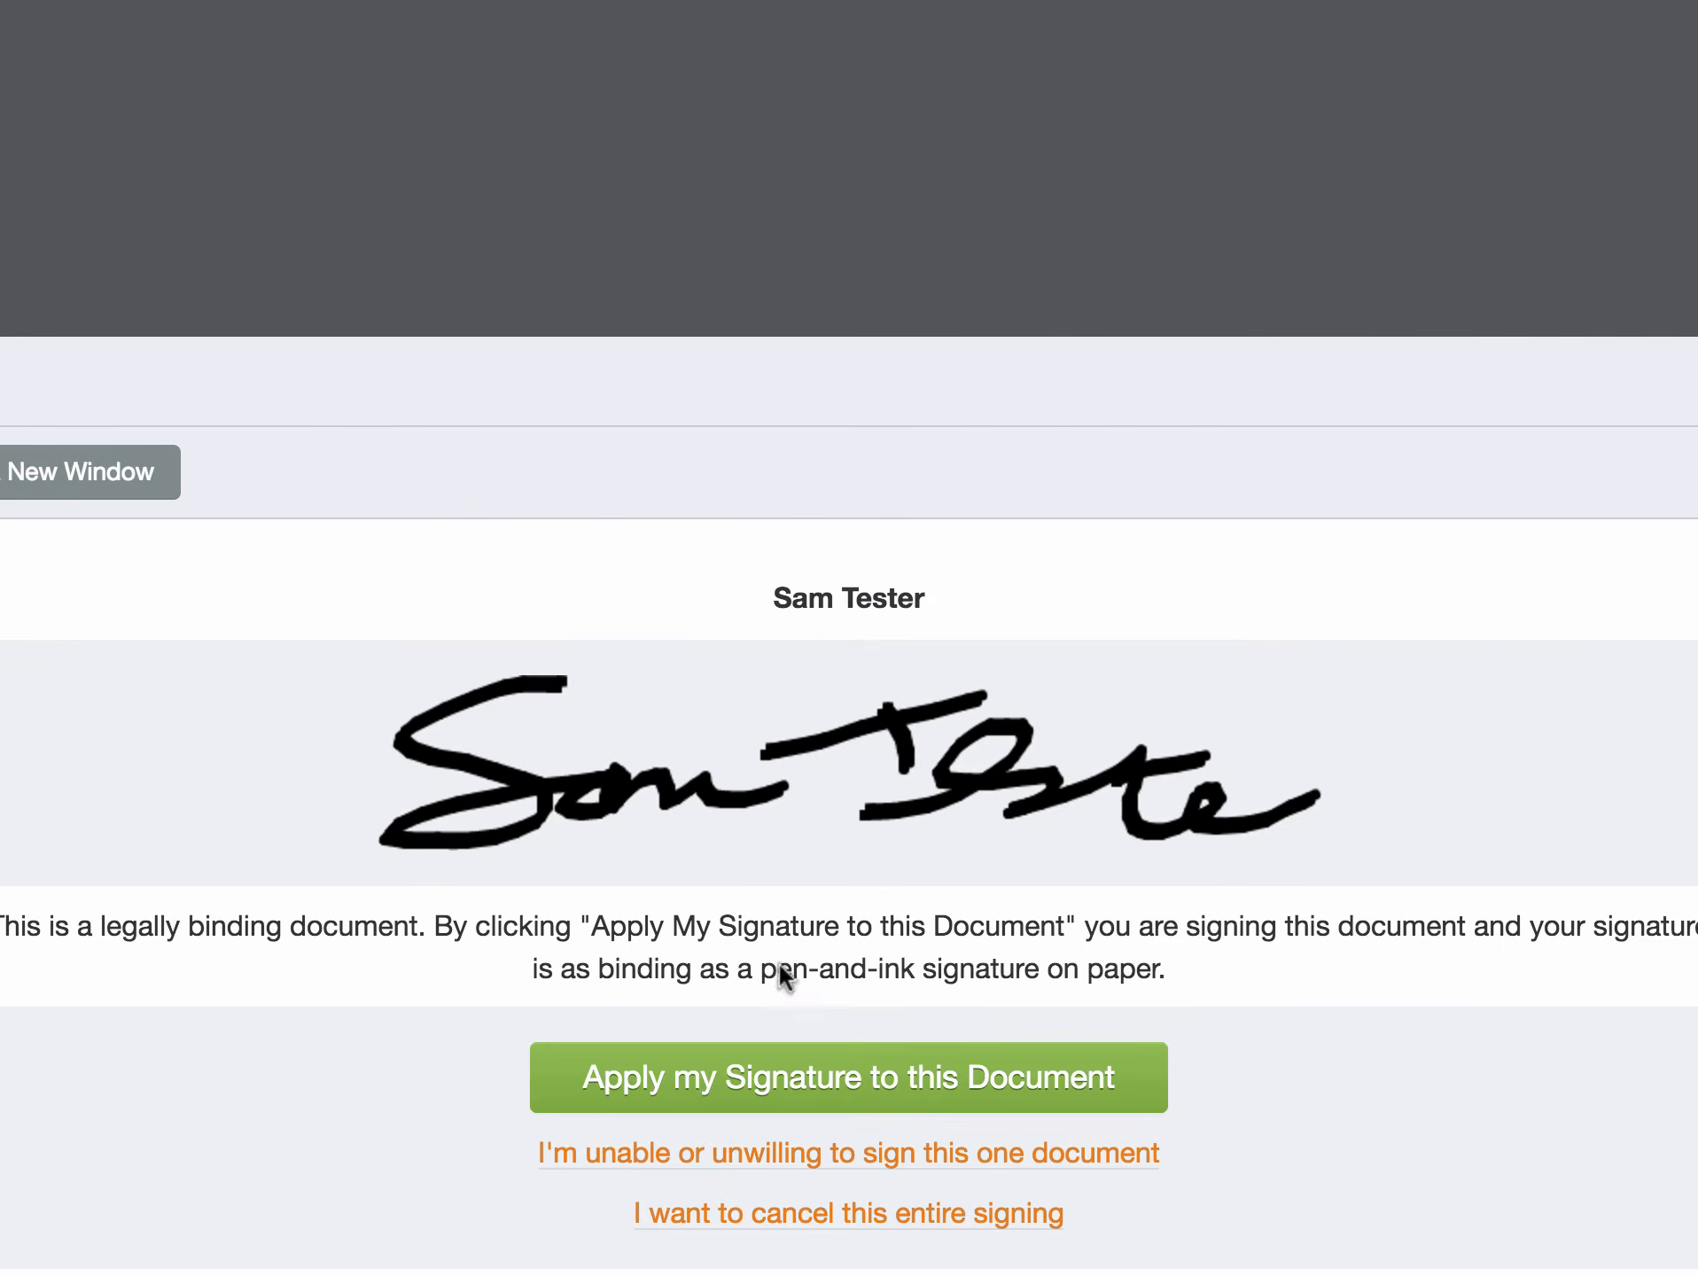
left_click(783, 1085)
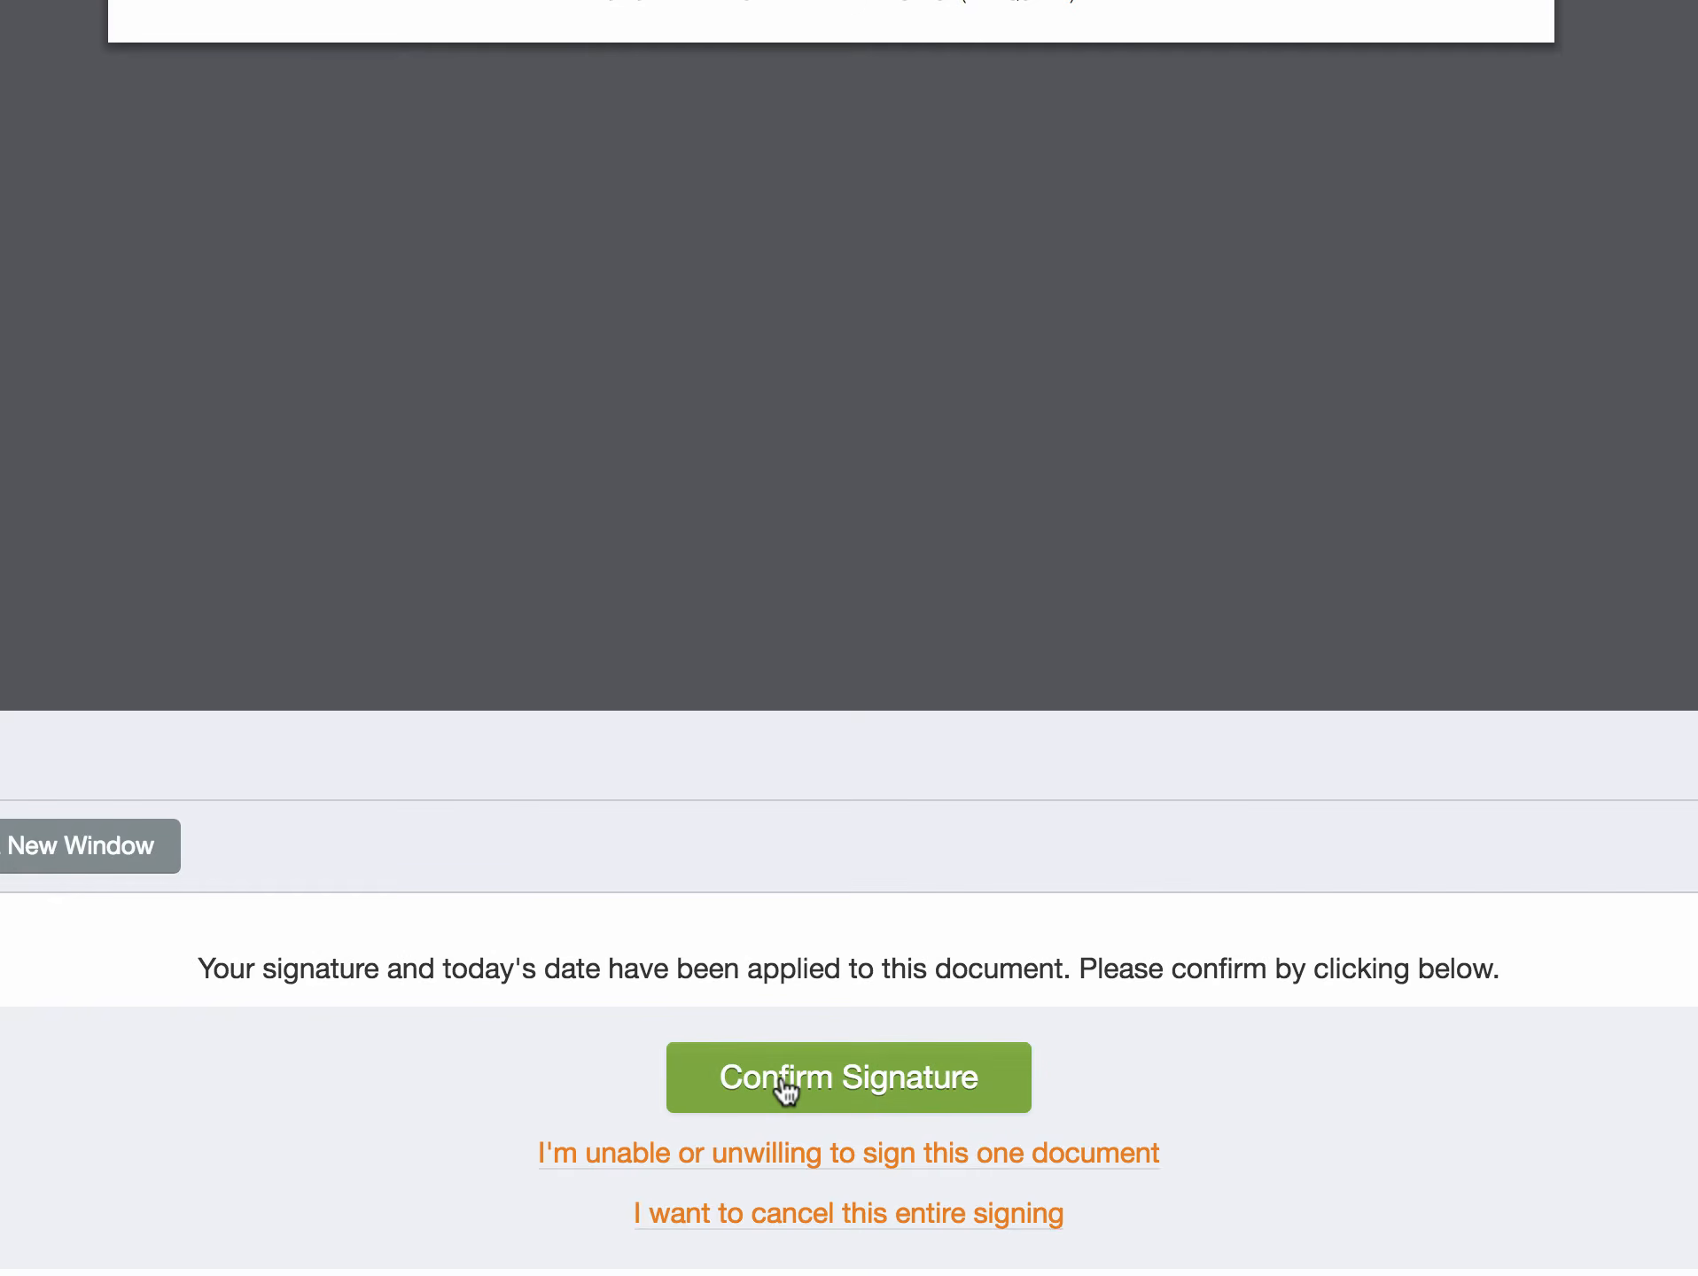
left_click(785, 1083)
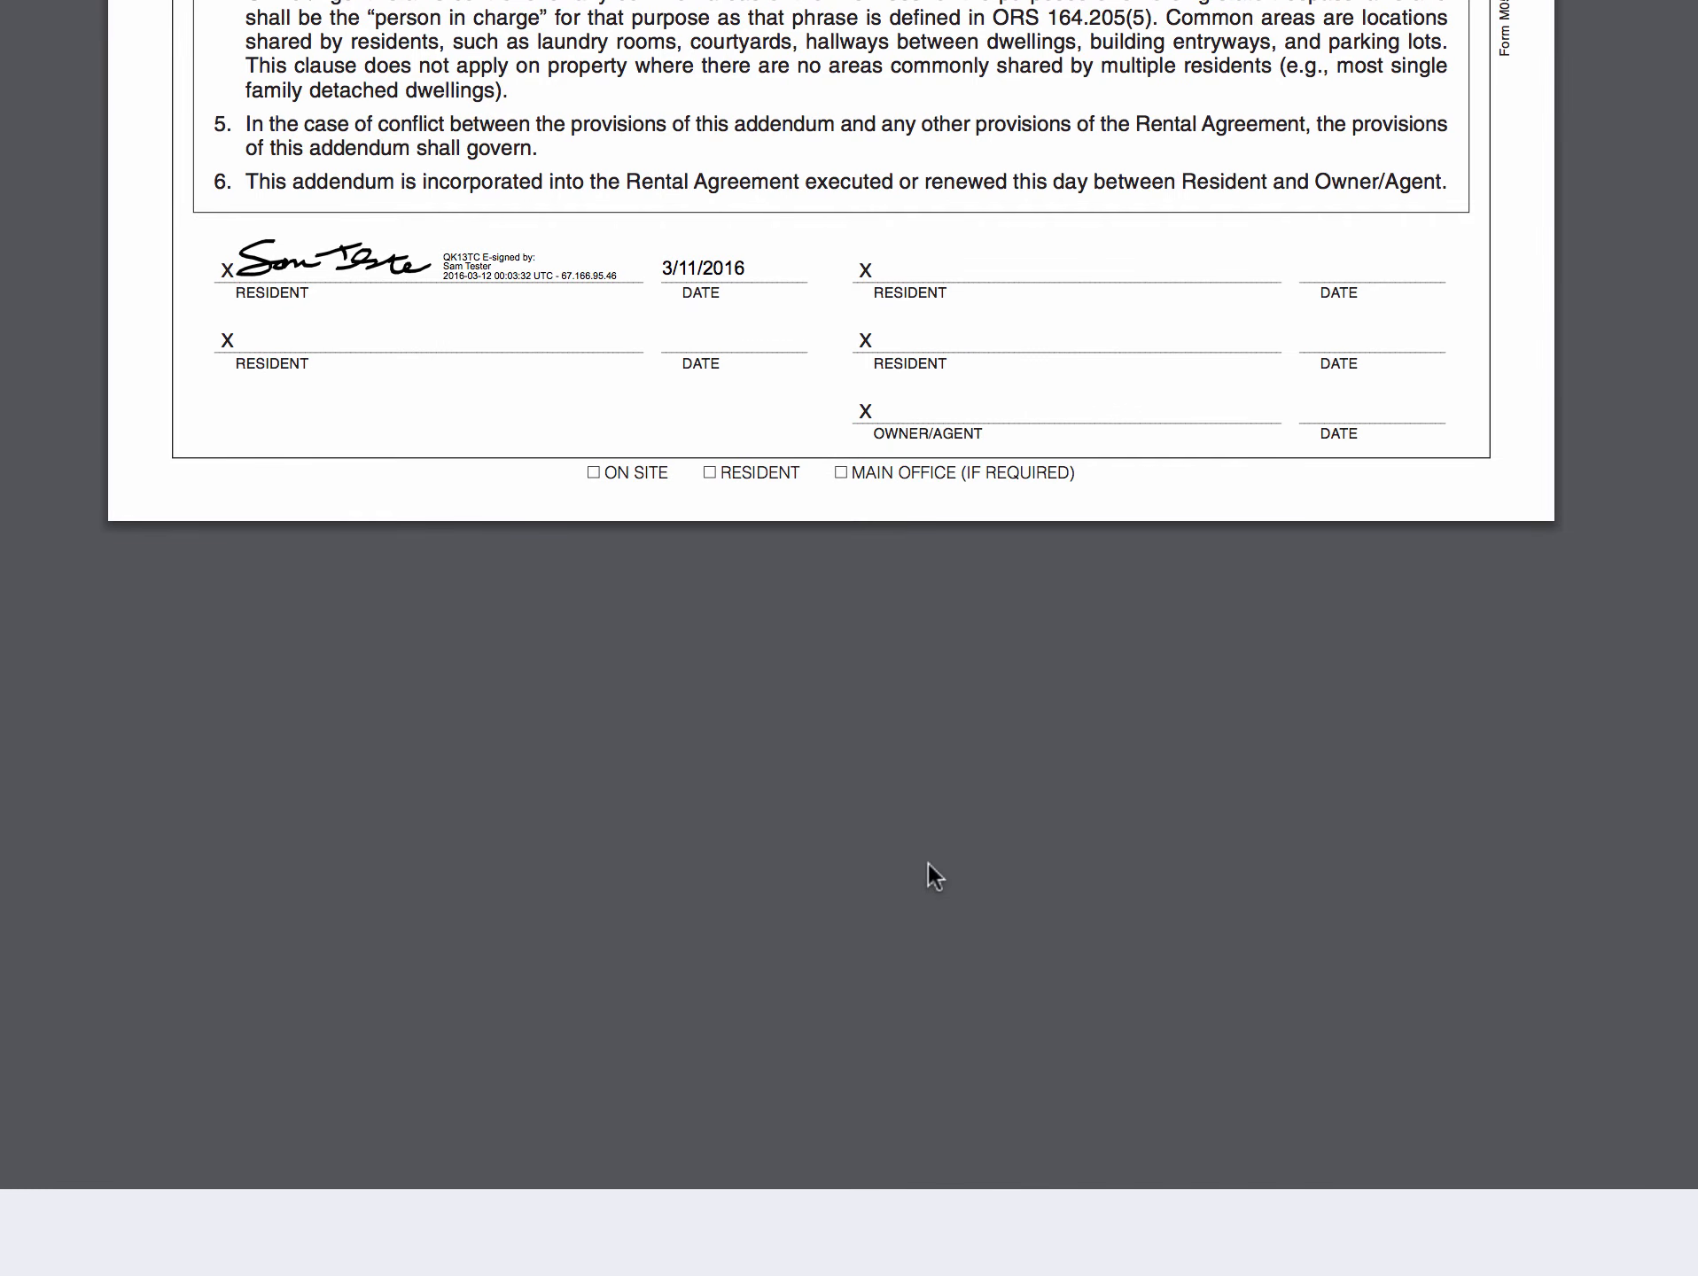
scroll(927, 862, "down", 5)
left_click(837, 1086)
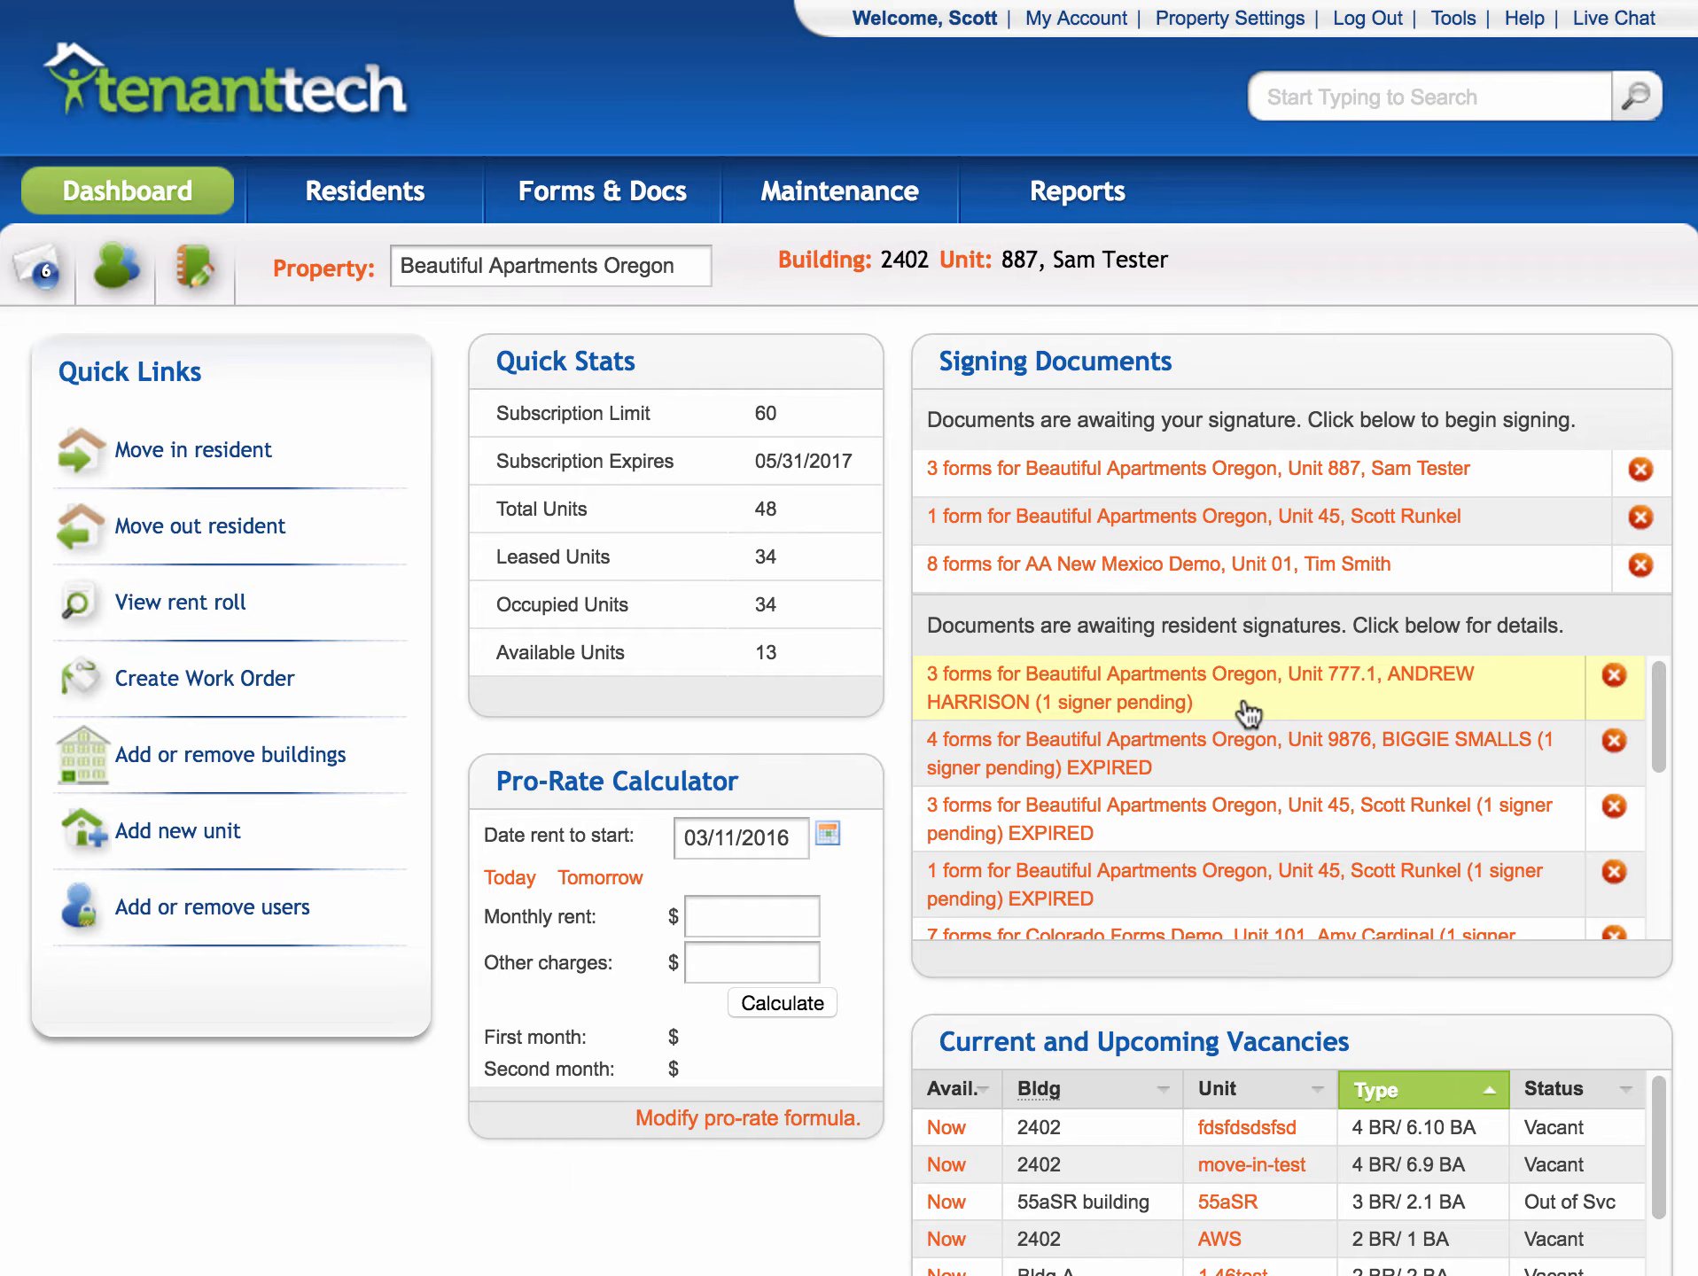
left_click(1187, 750)
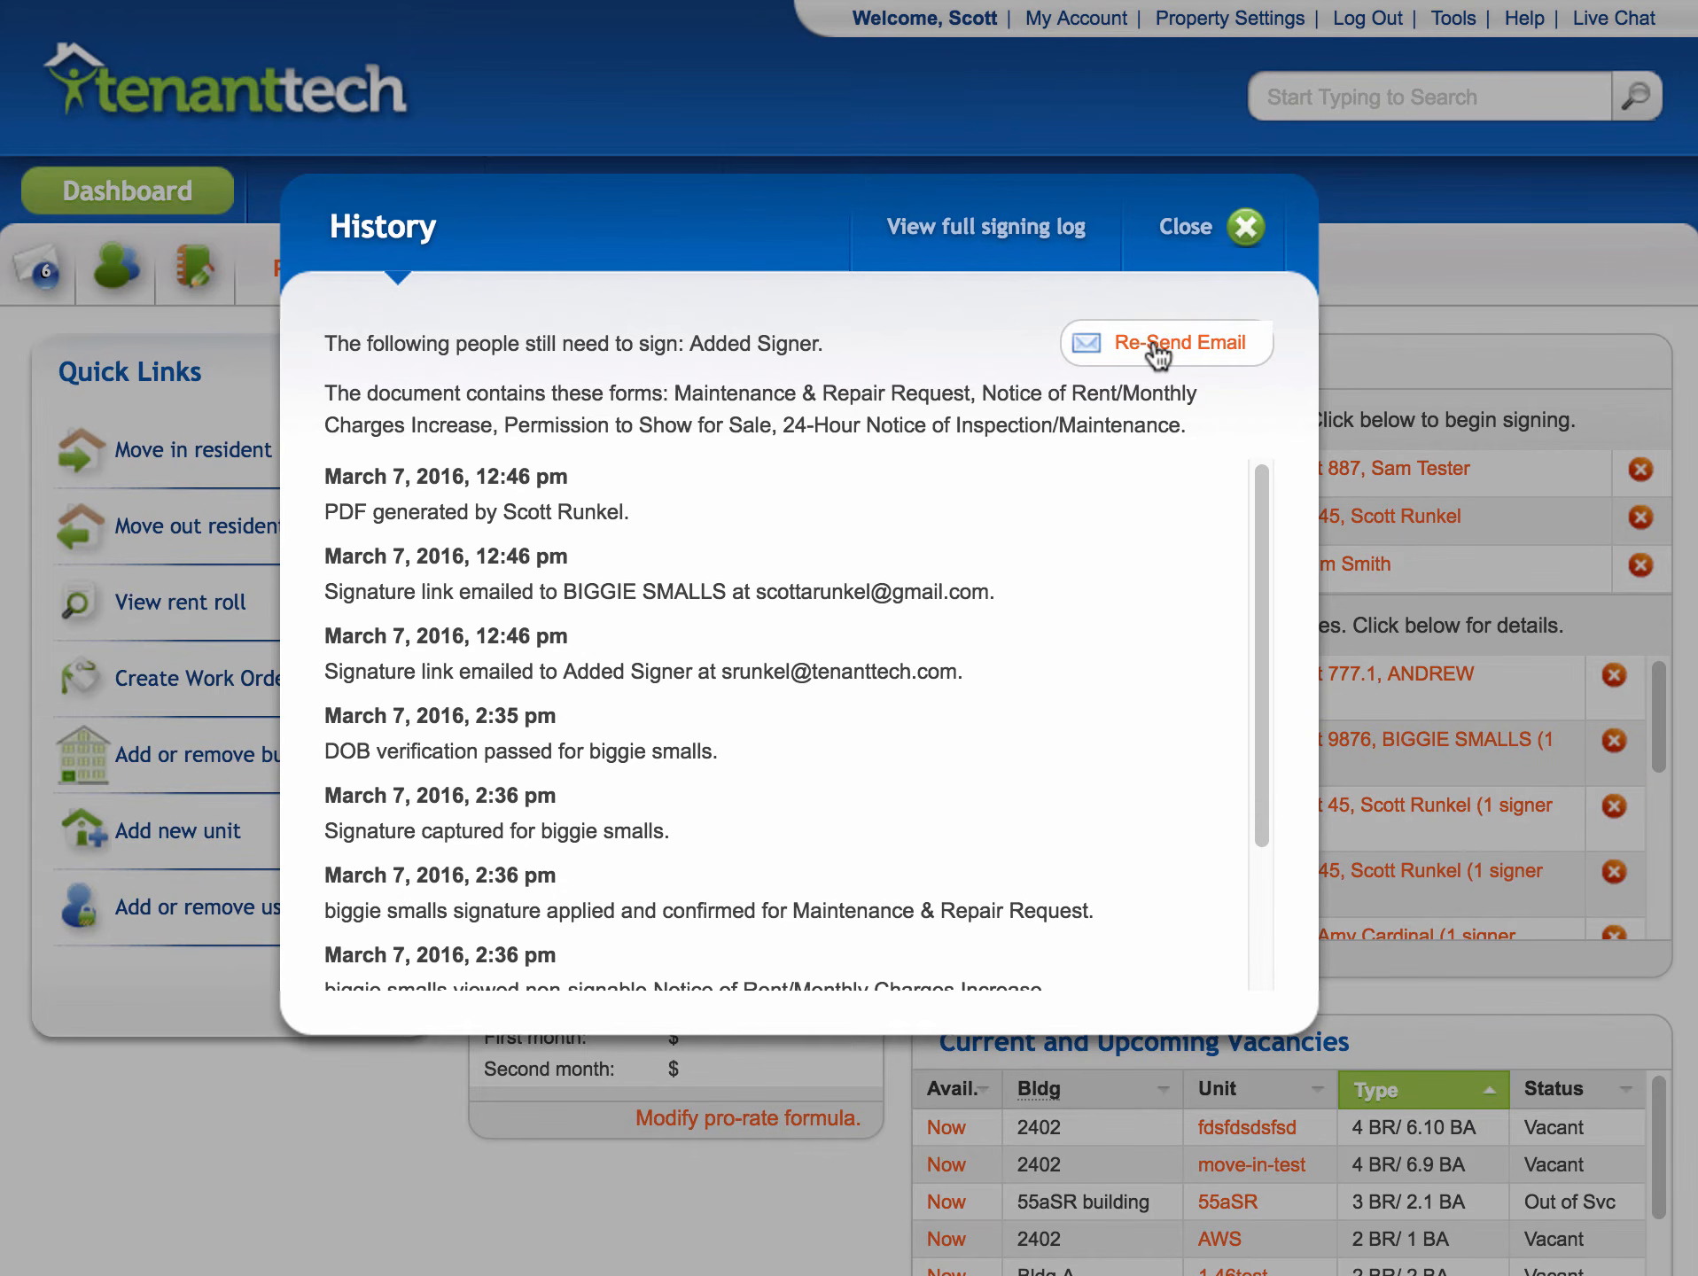
left_click(1187, 227)
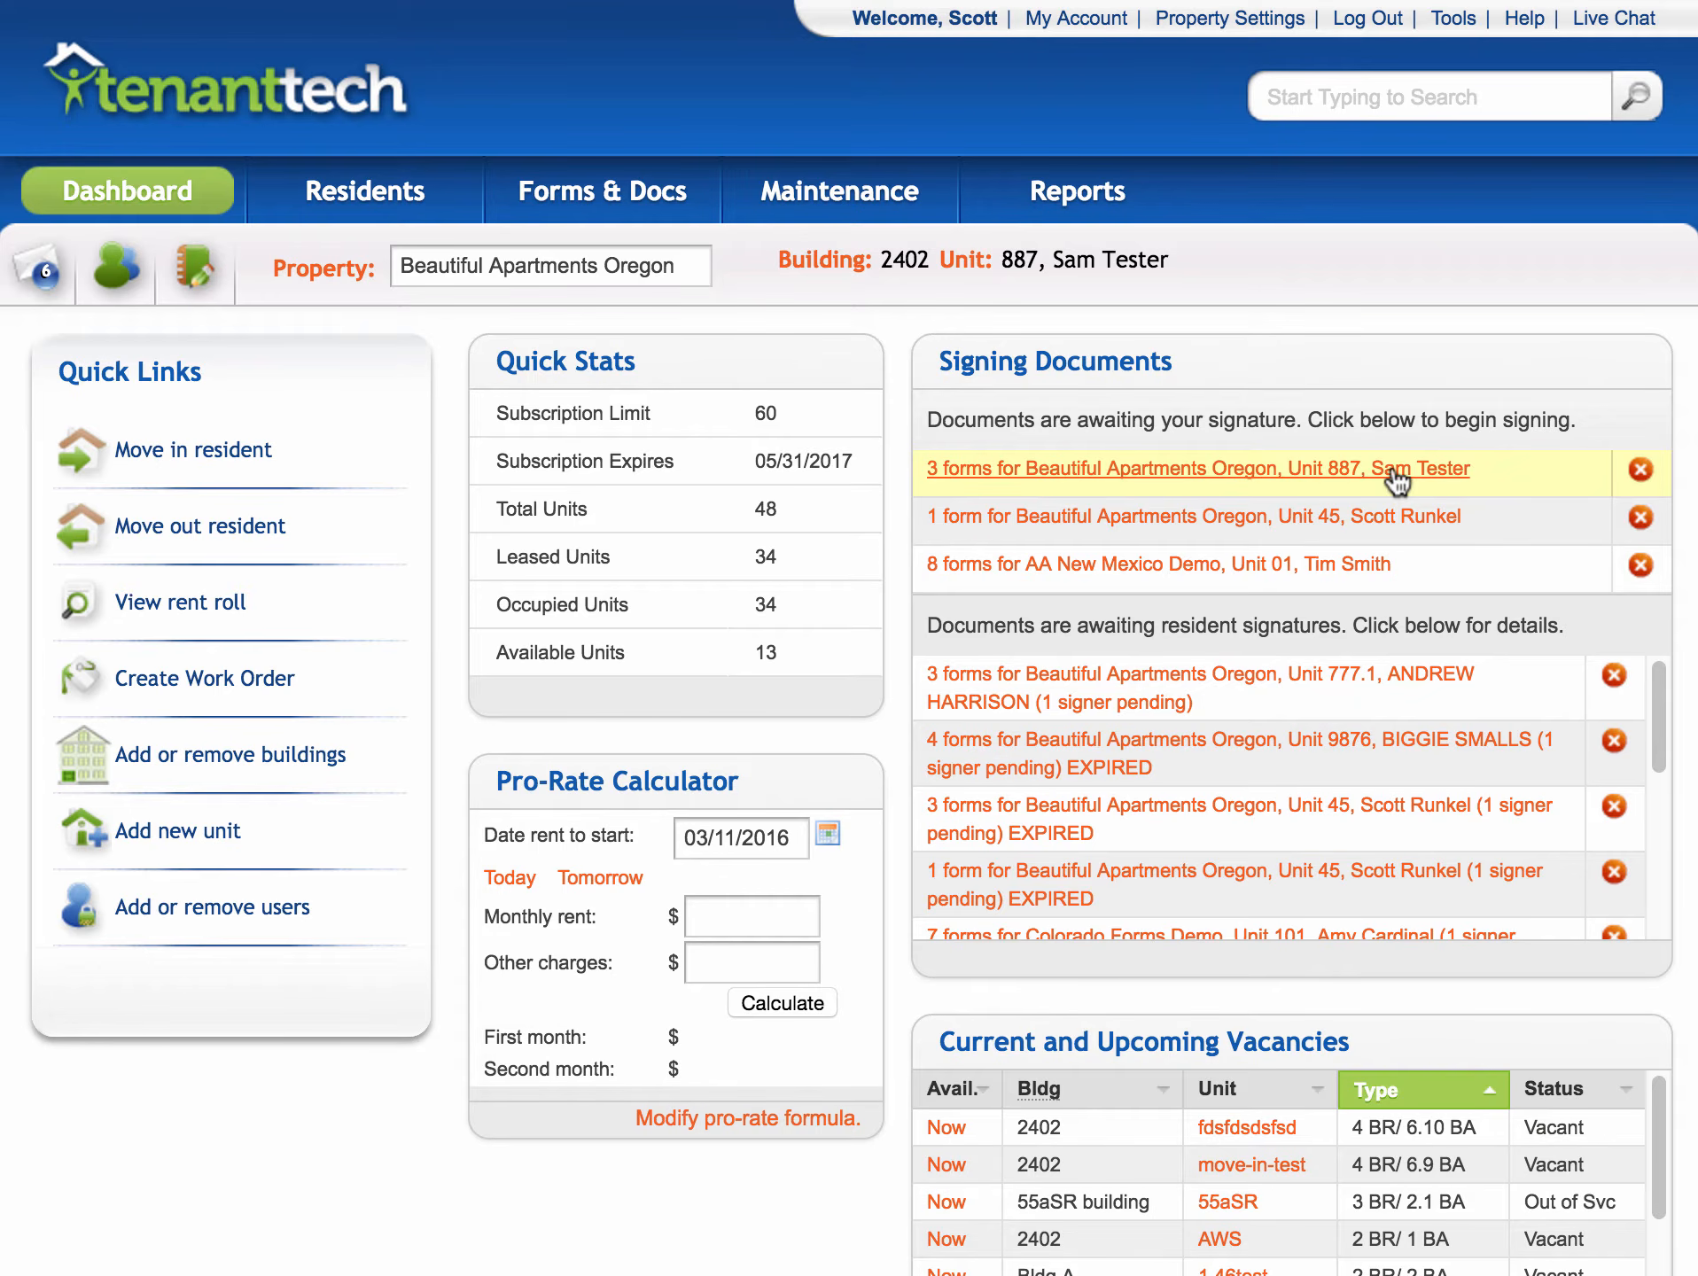
- Open Unit 887's three forms for signing and enter the agent's full name
left_click(990, 479)
left_click(503, 467)
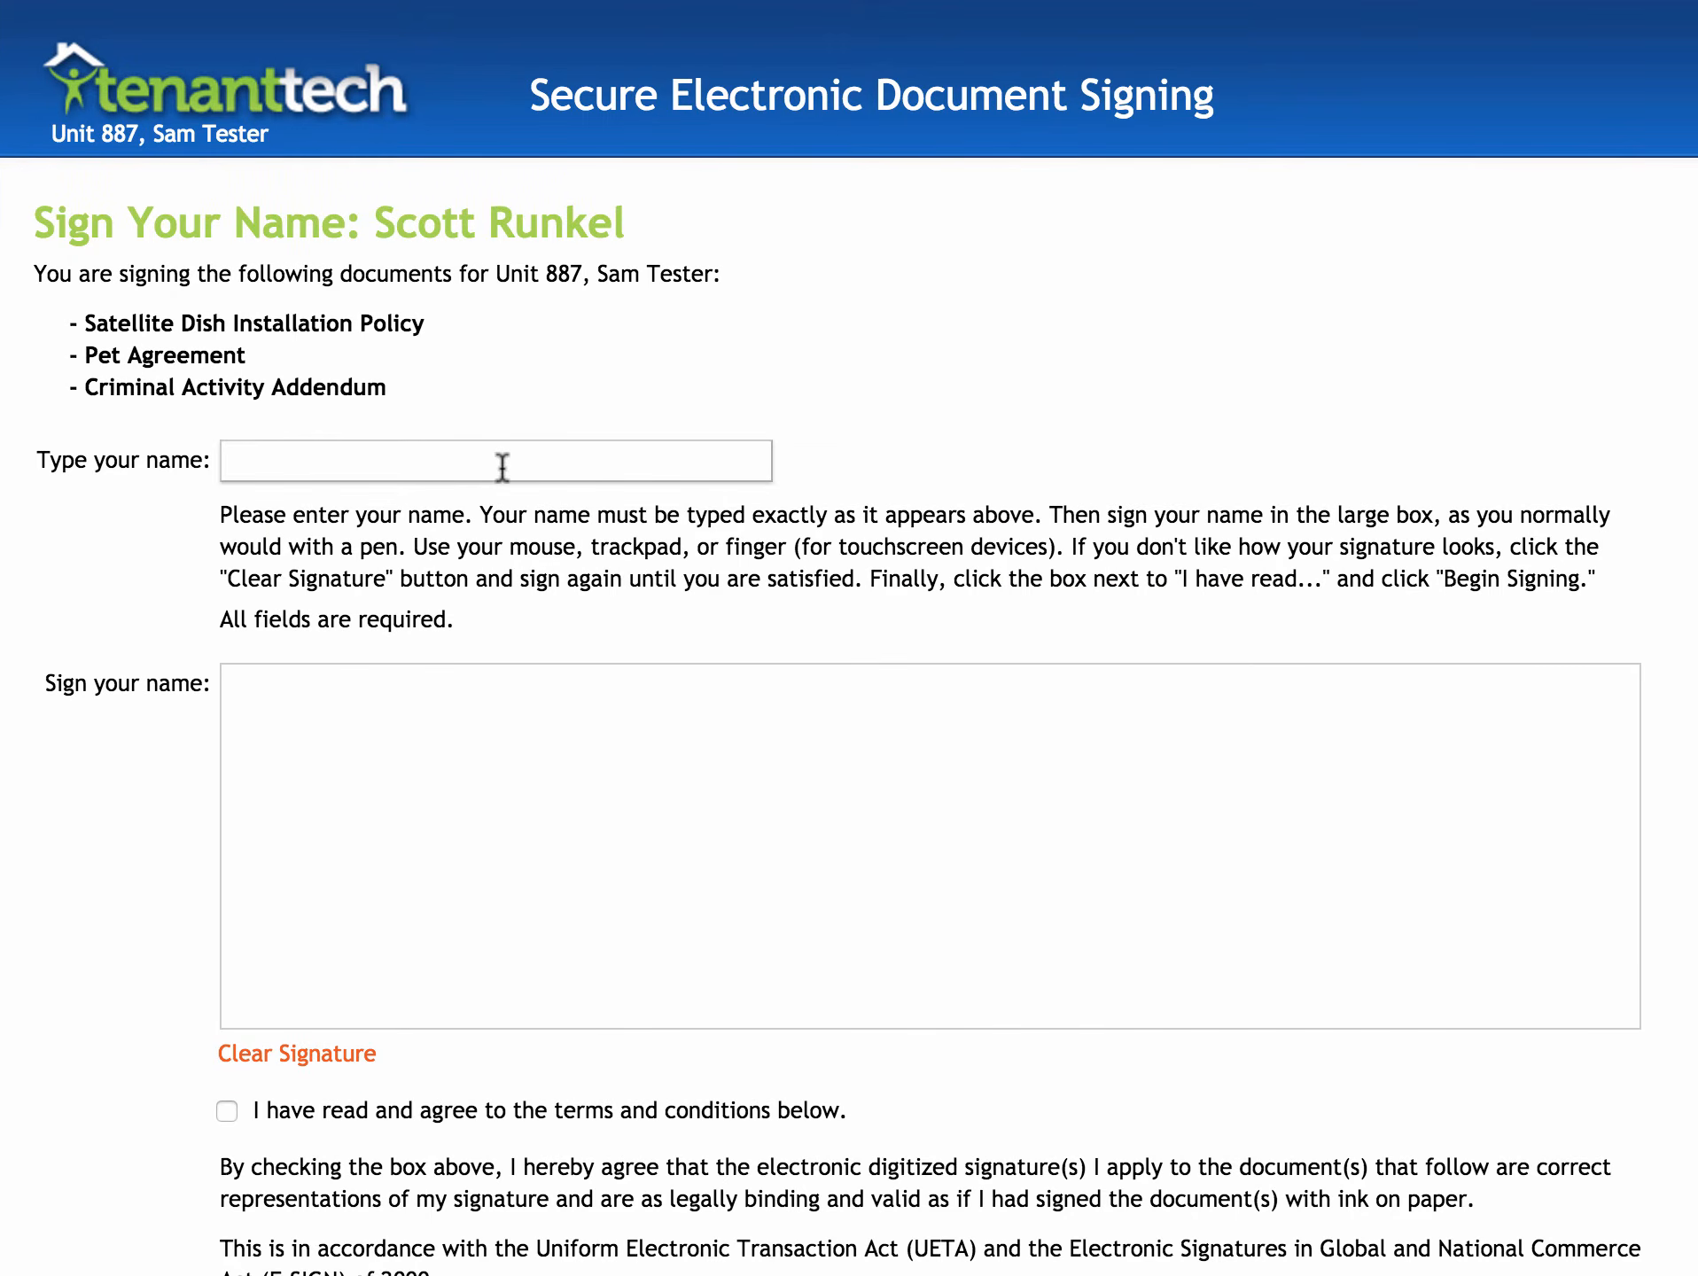
- Draw the agent's signature, accept the terms, and begin signing the documents
left_click_drag(436, 698, 1177, 846)
left_click_drag(1141, 696, 679, 891)
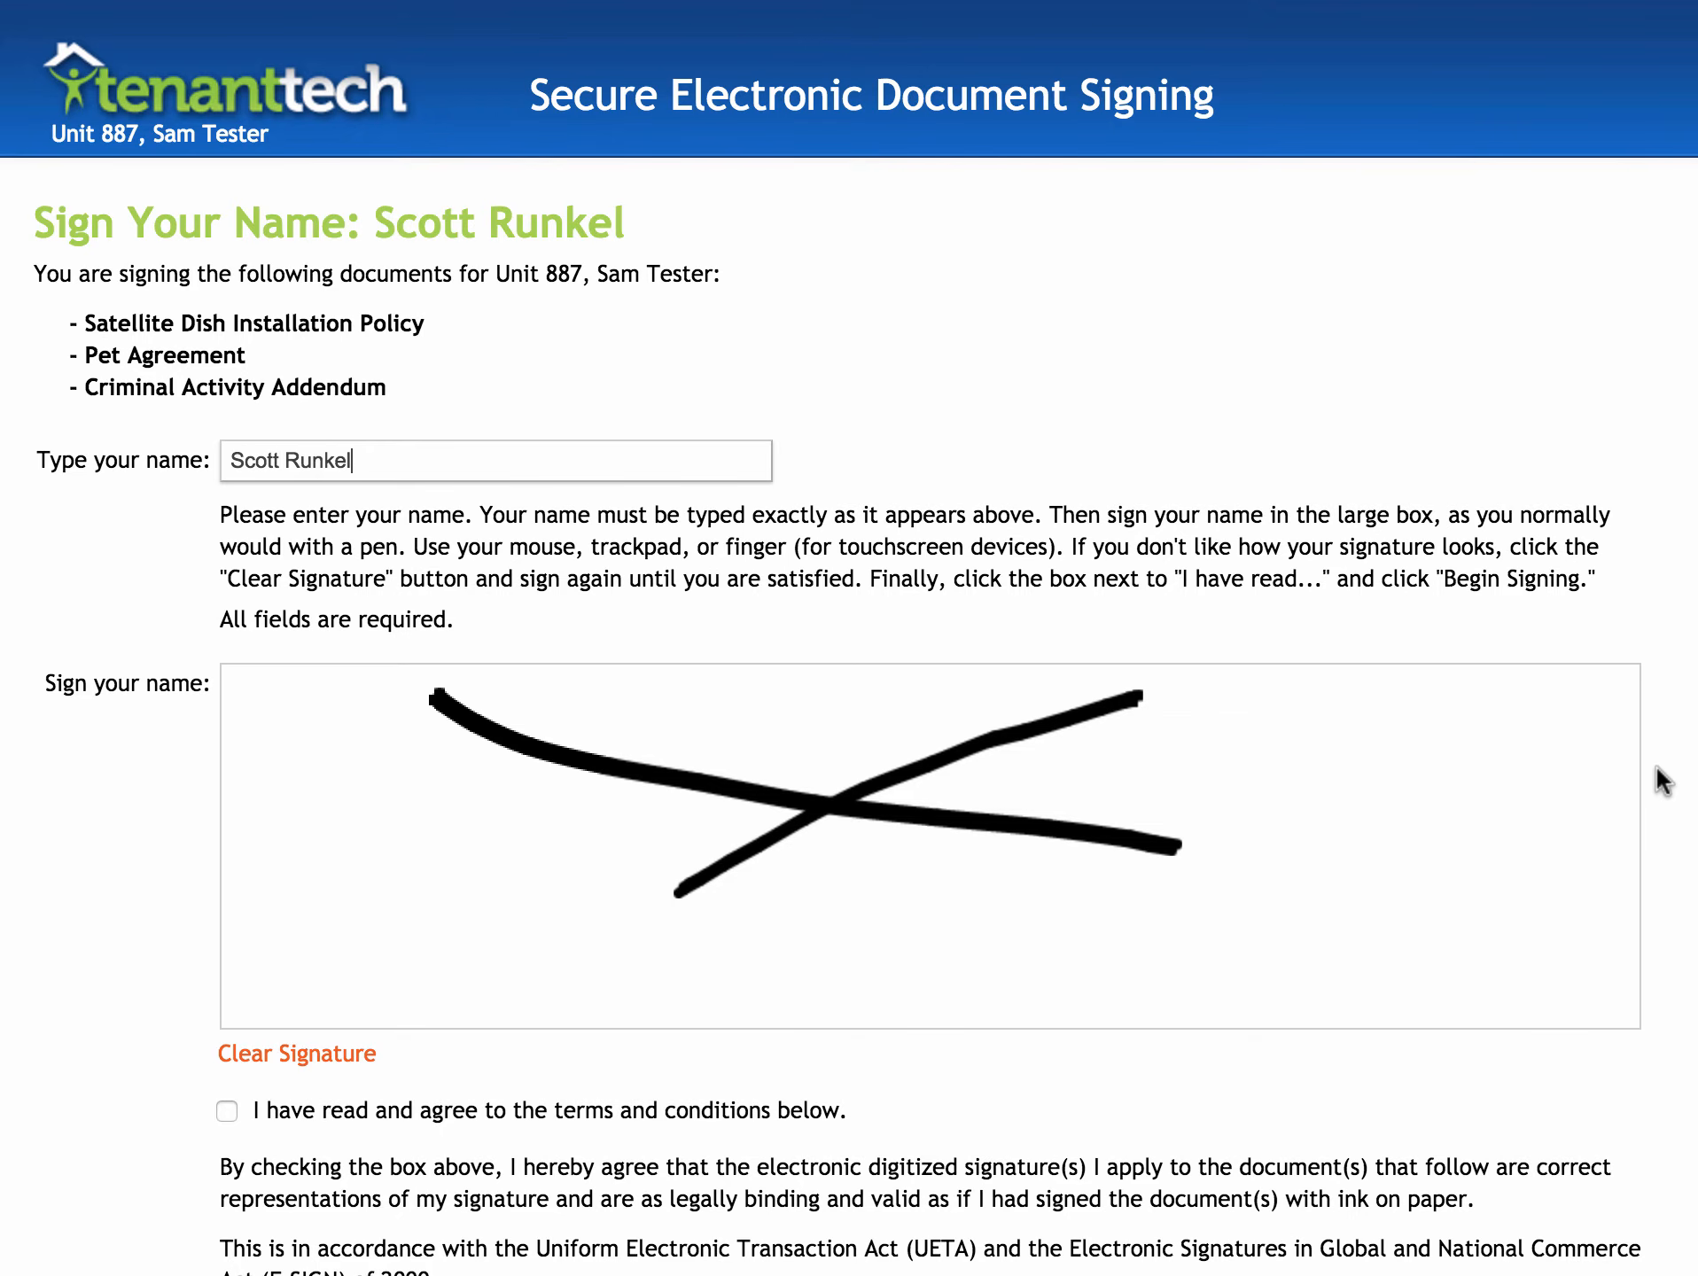
scroll(1656, 753, "down", 5)
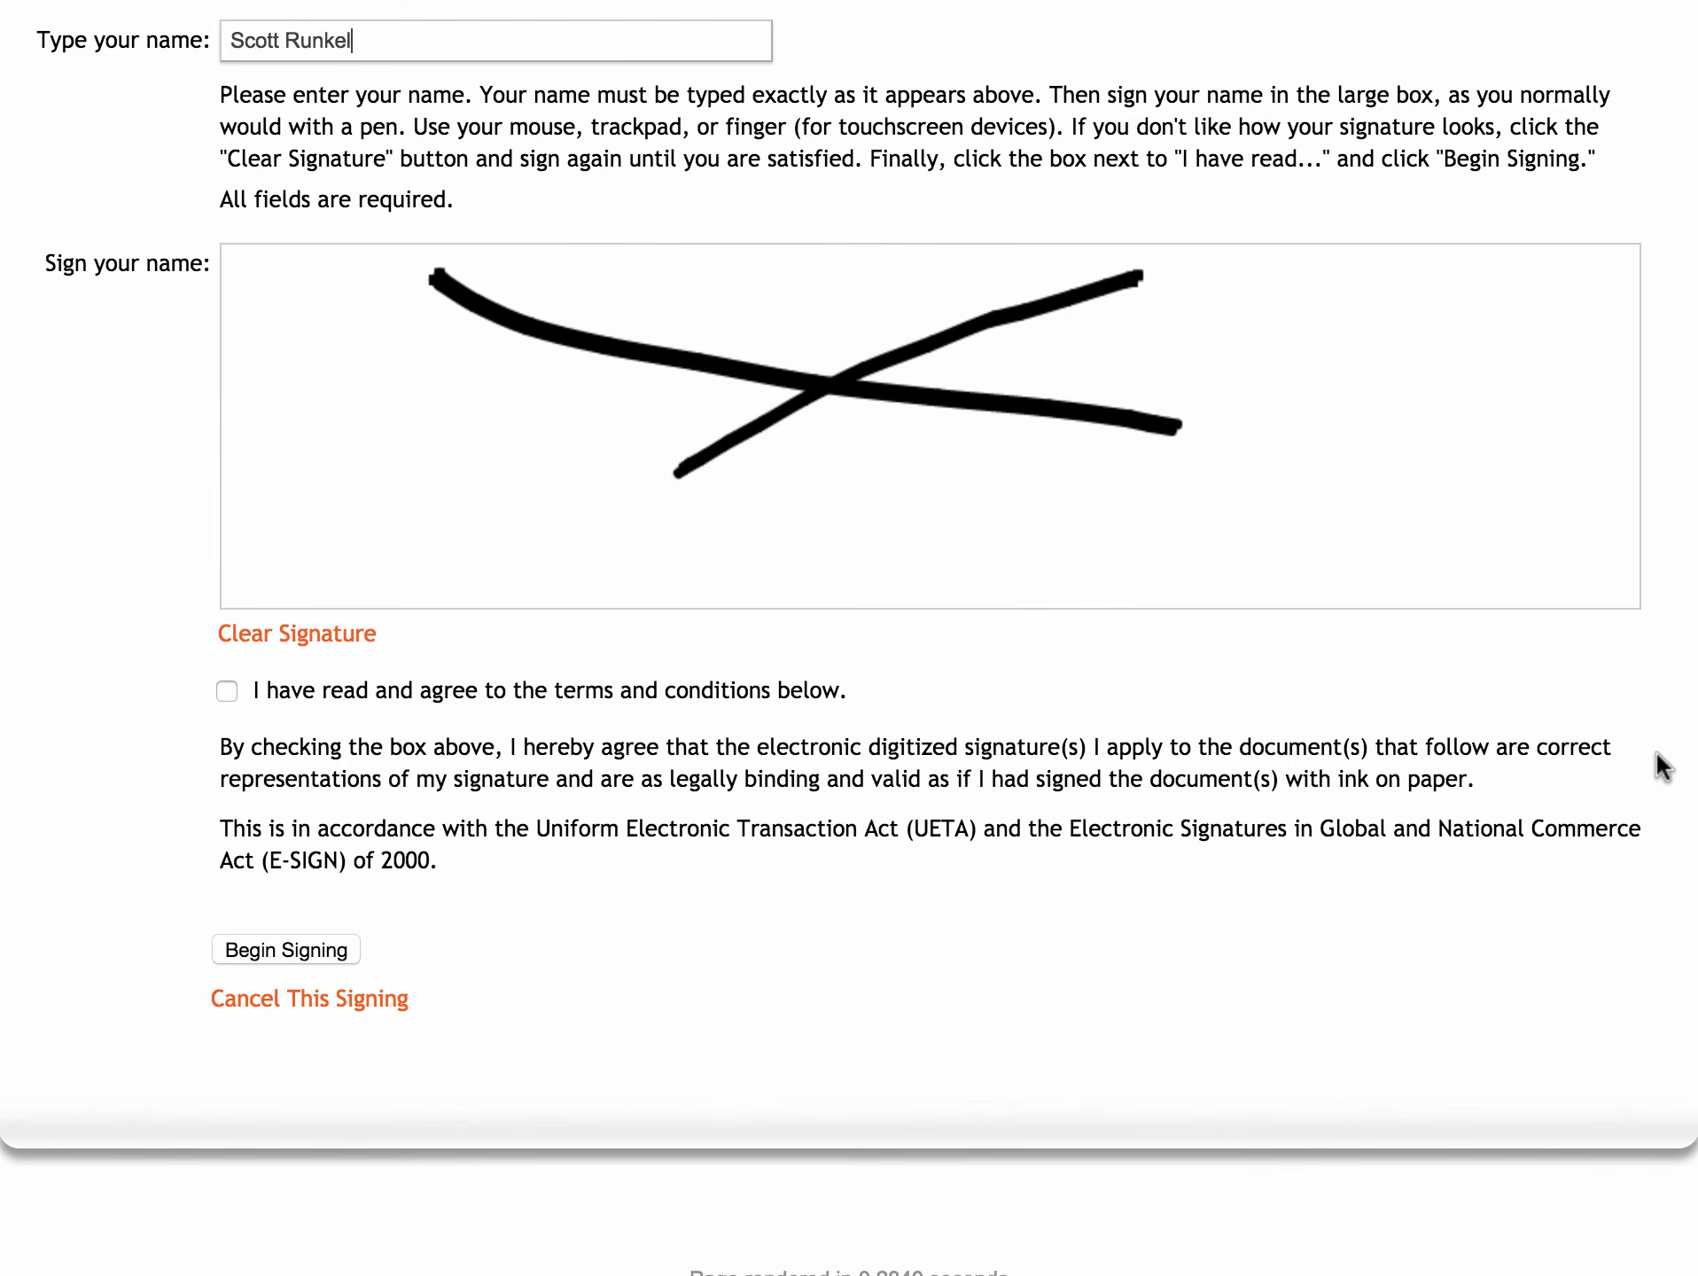
left_click(285, 699)
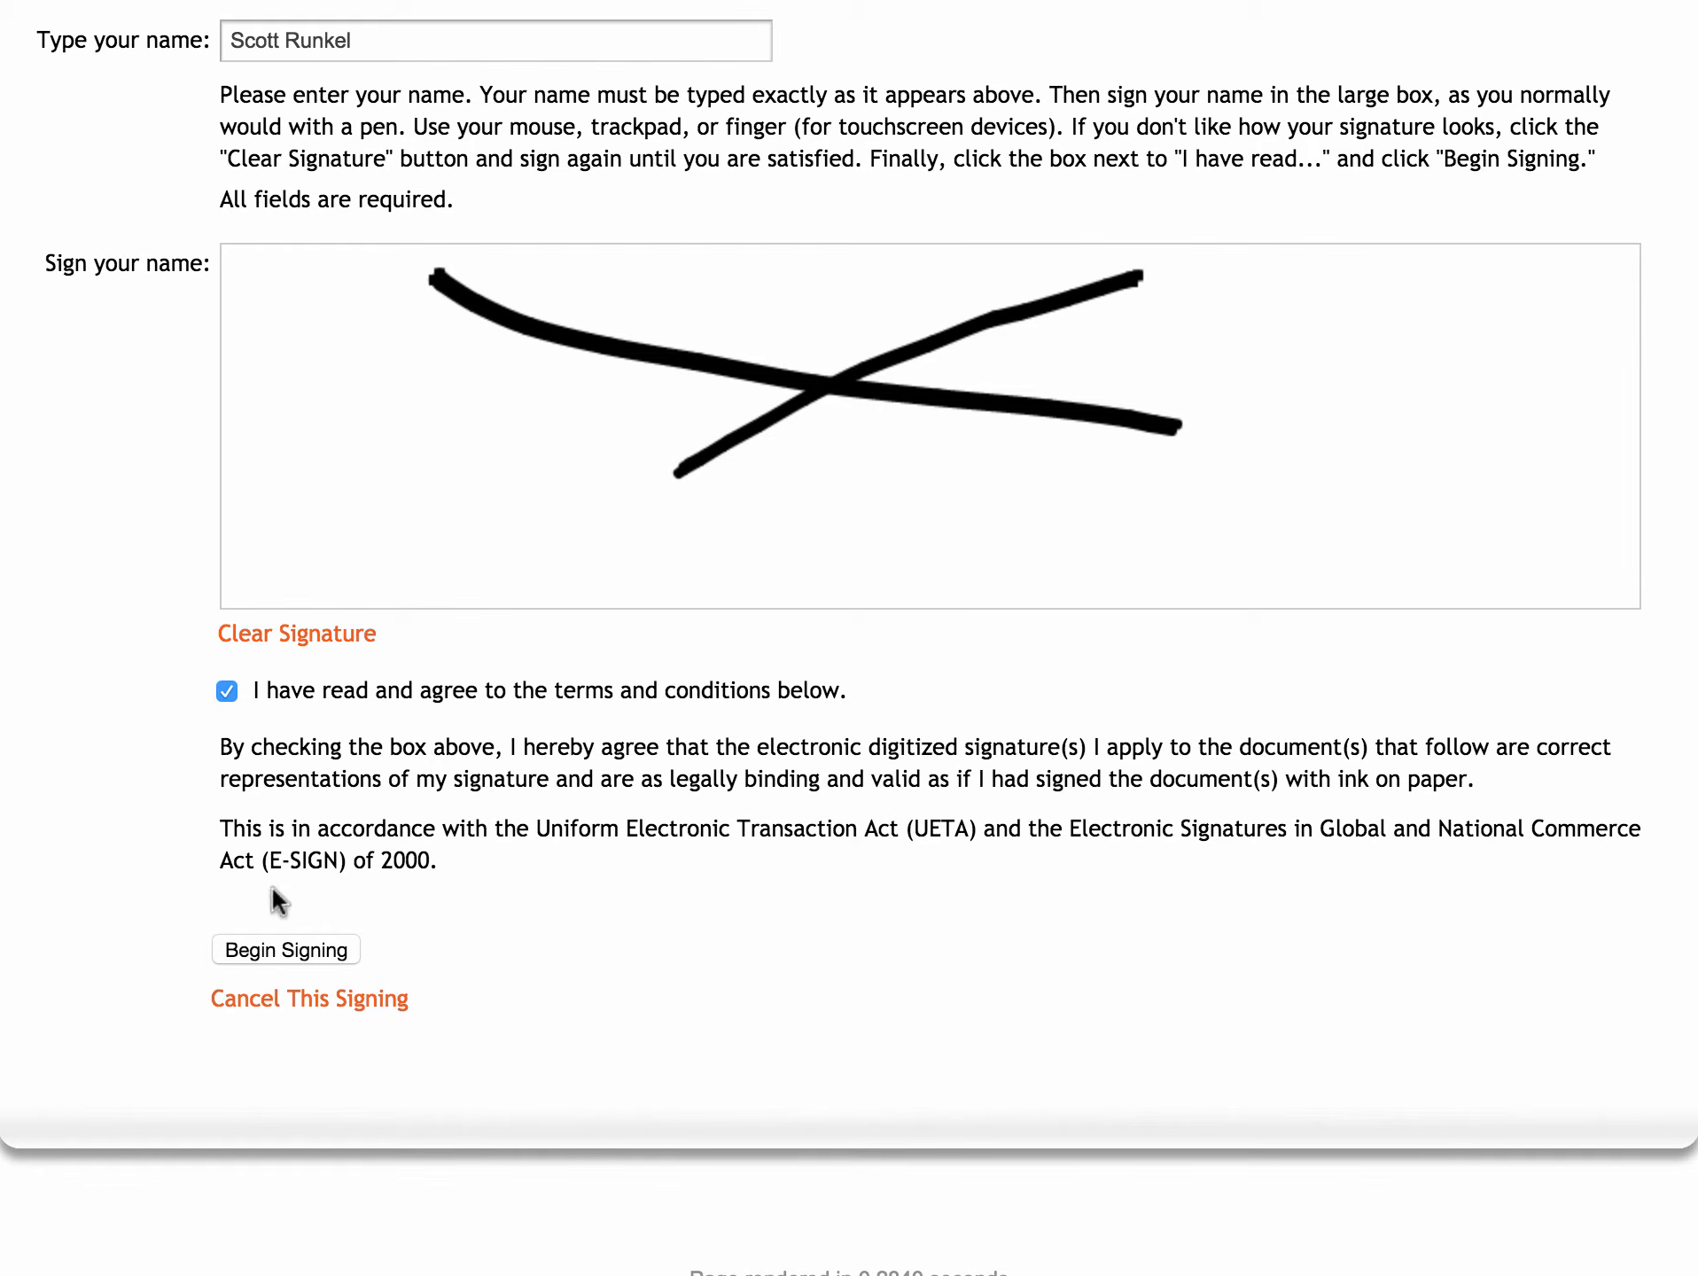
left_click(245, 950)
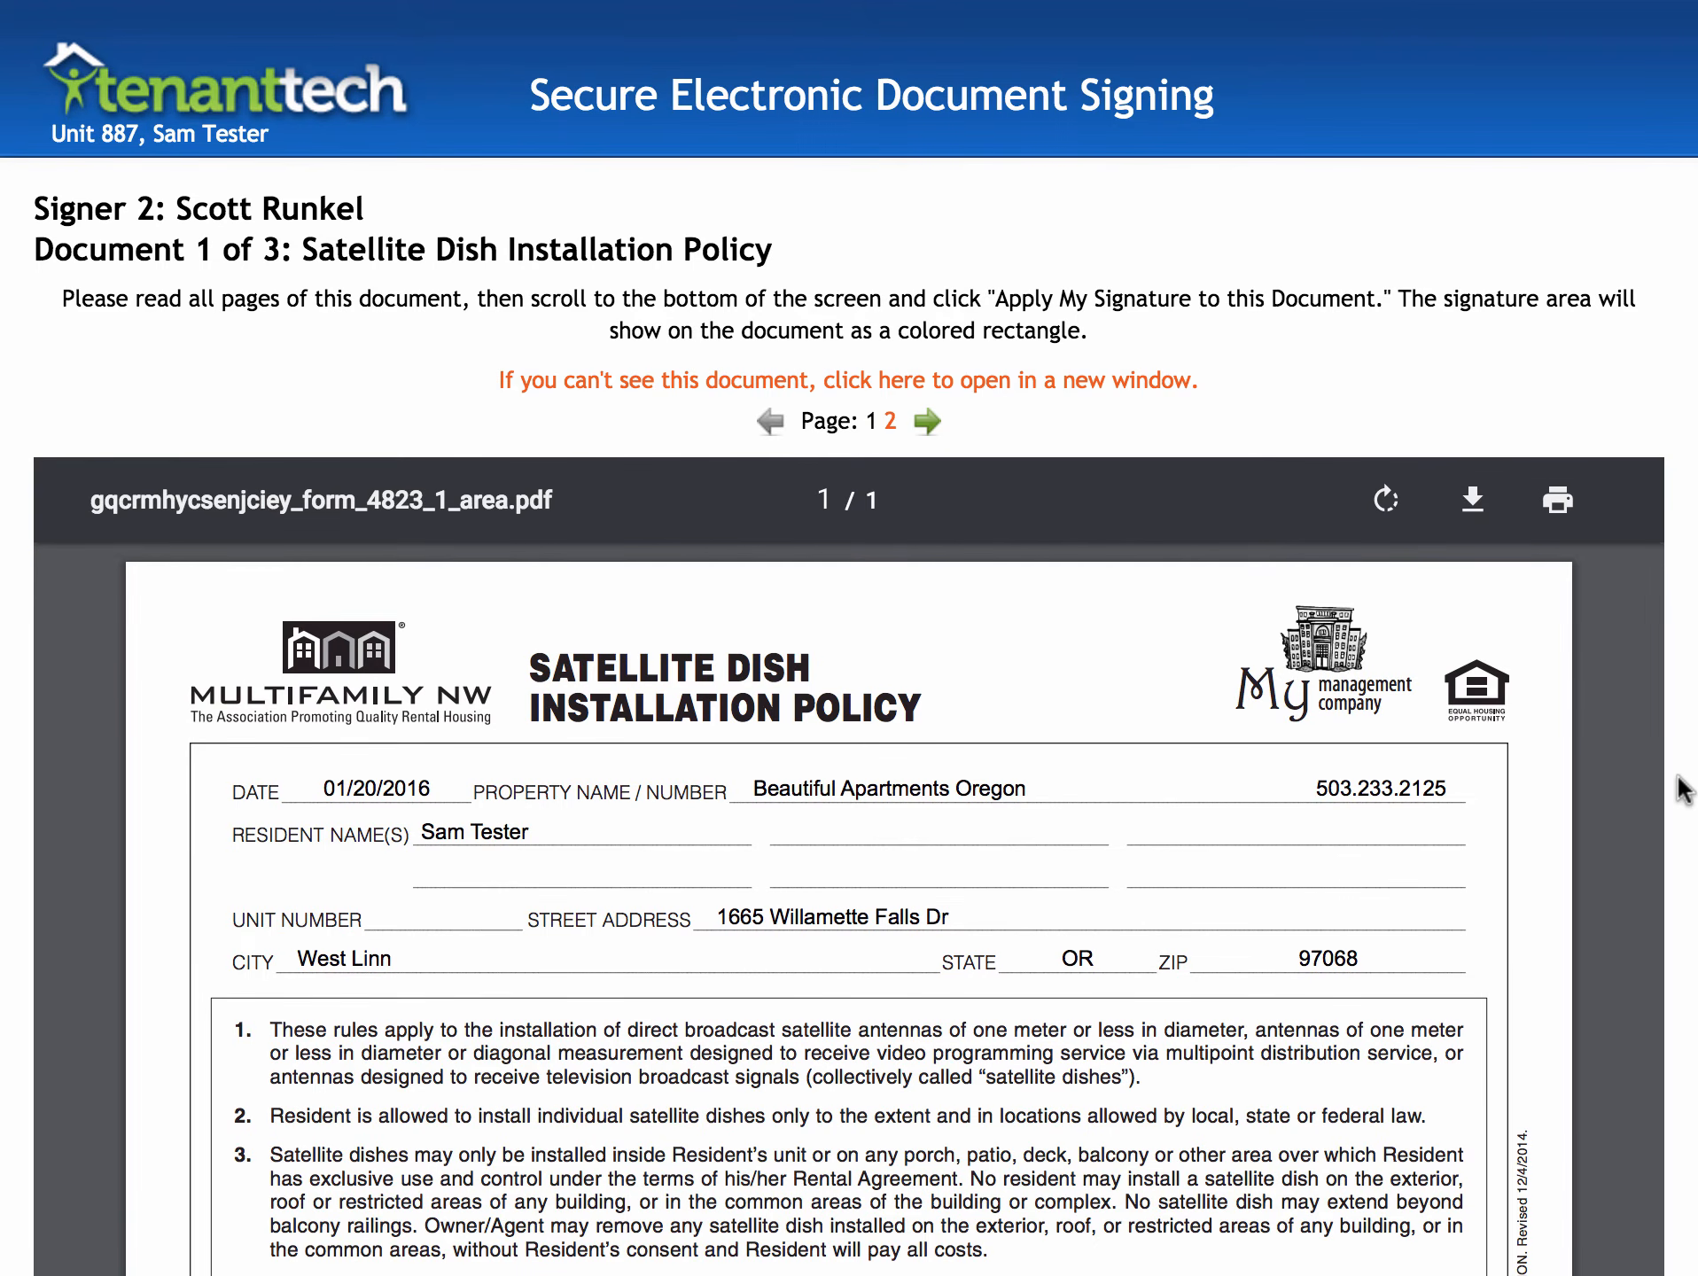
- Apply the owner/agent signature to the Satellite Dish policy, Pet Agreement and Criminal Activity Addendum in turn
scroll(1684, 789, "down", 5)
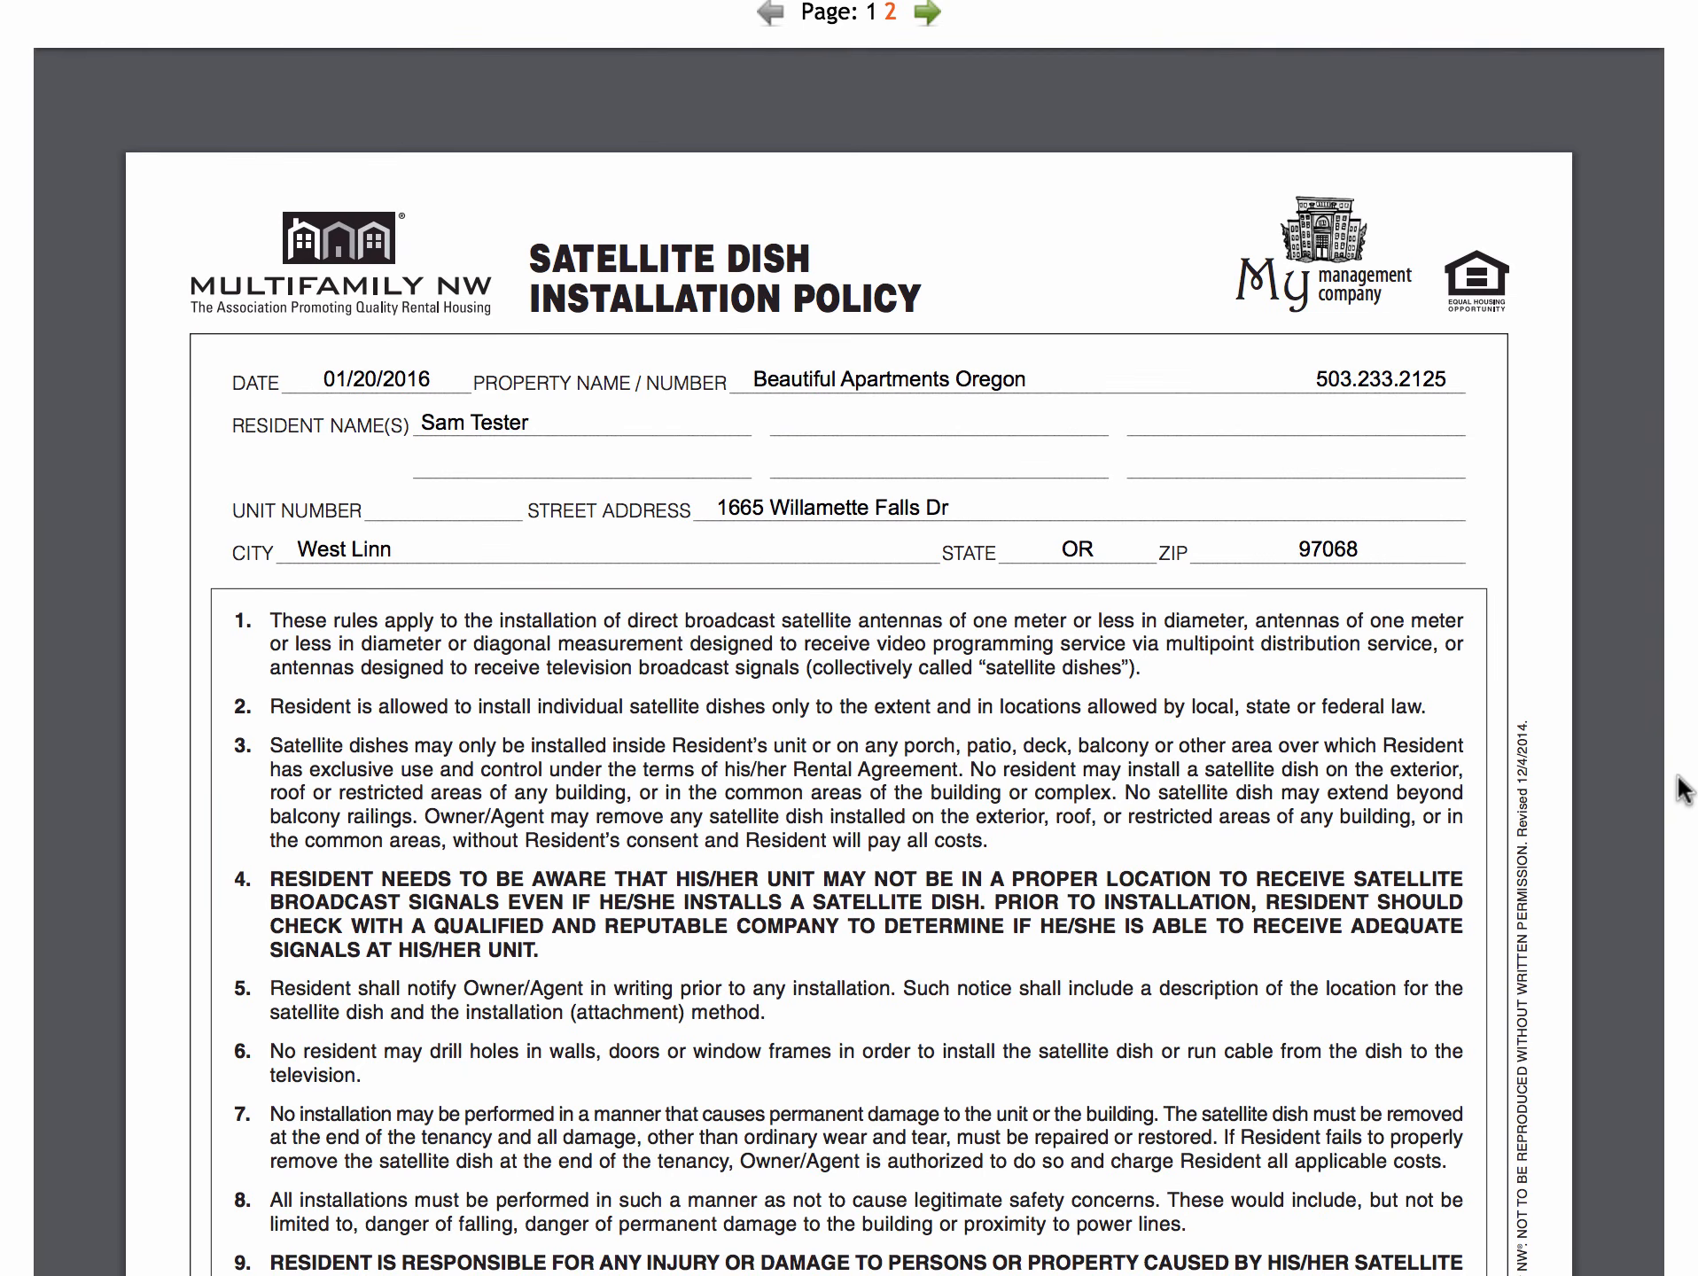
scroll(1684, 789, "down", 20)
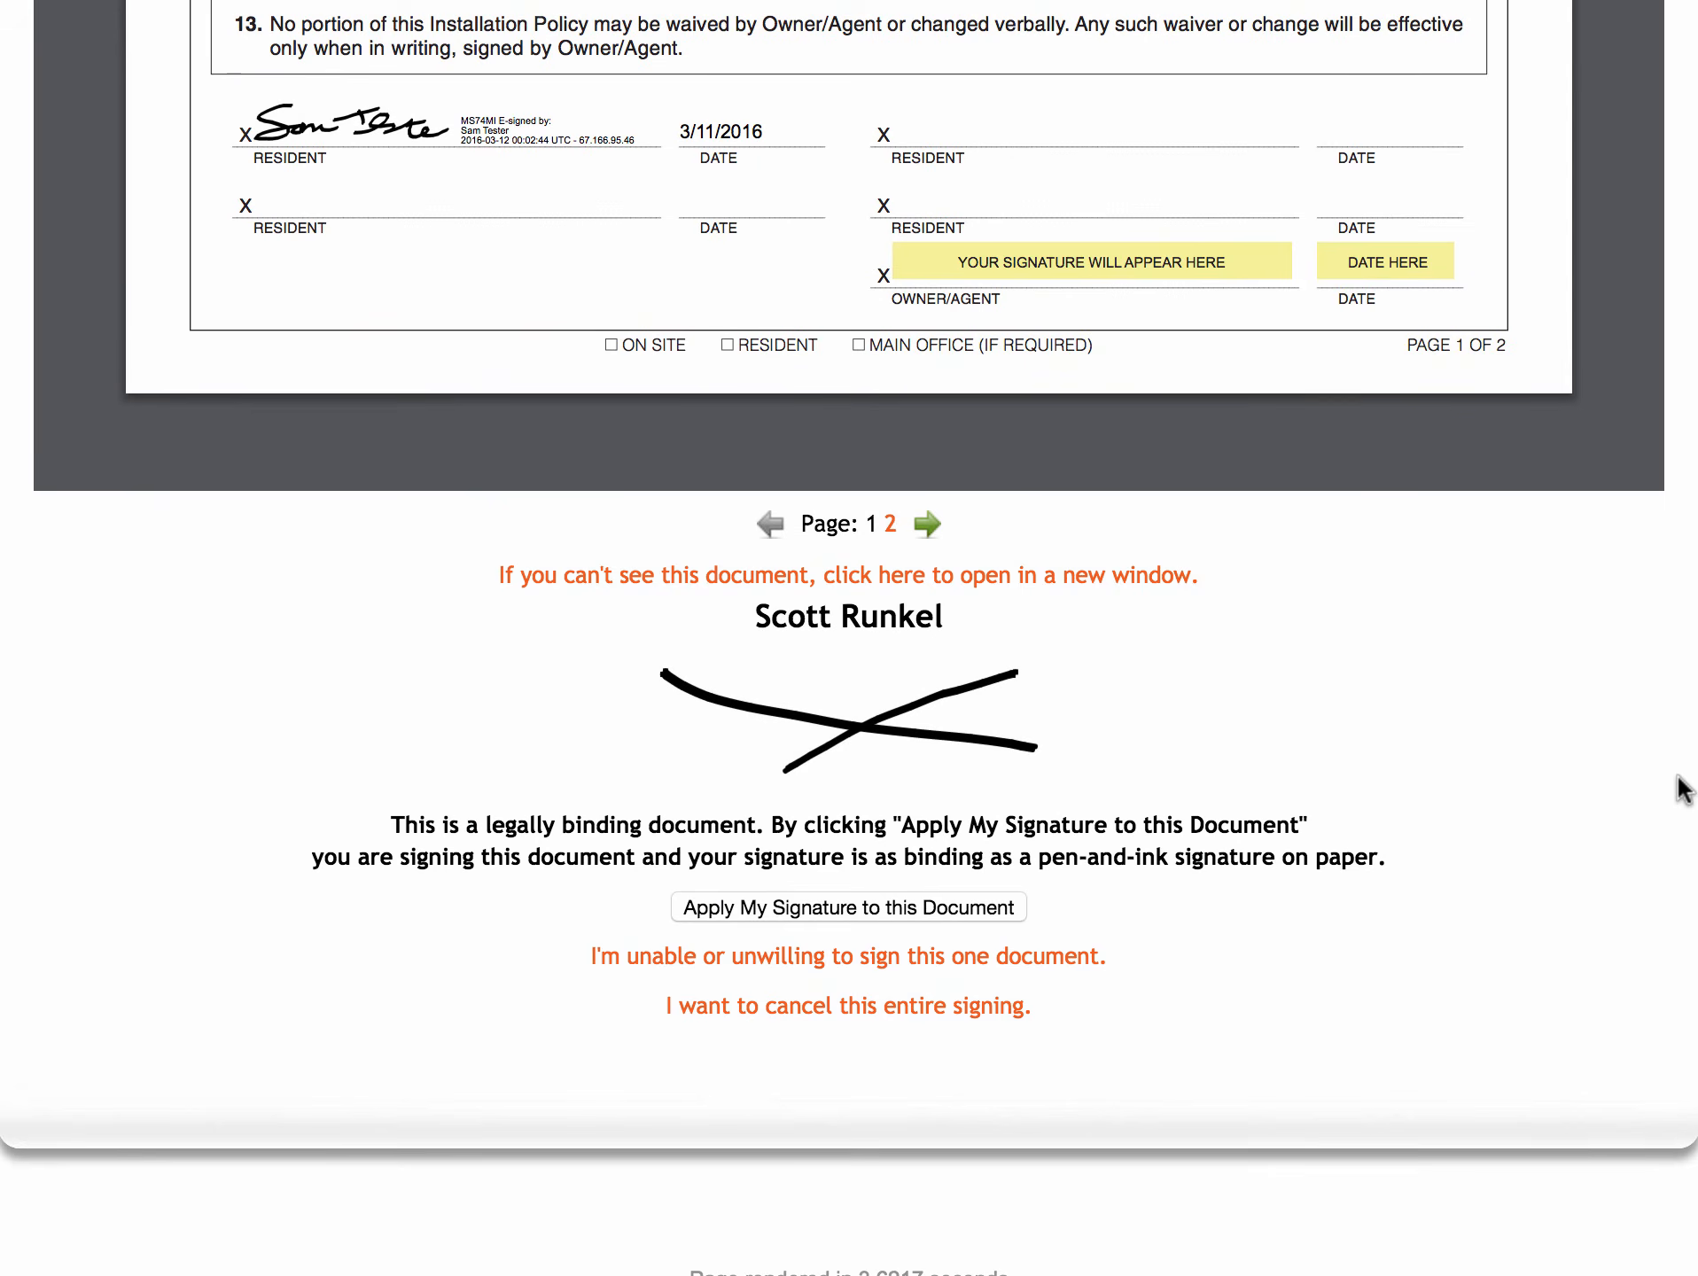
left_click(897, 904)
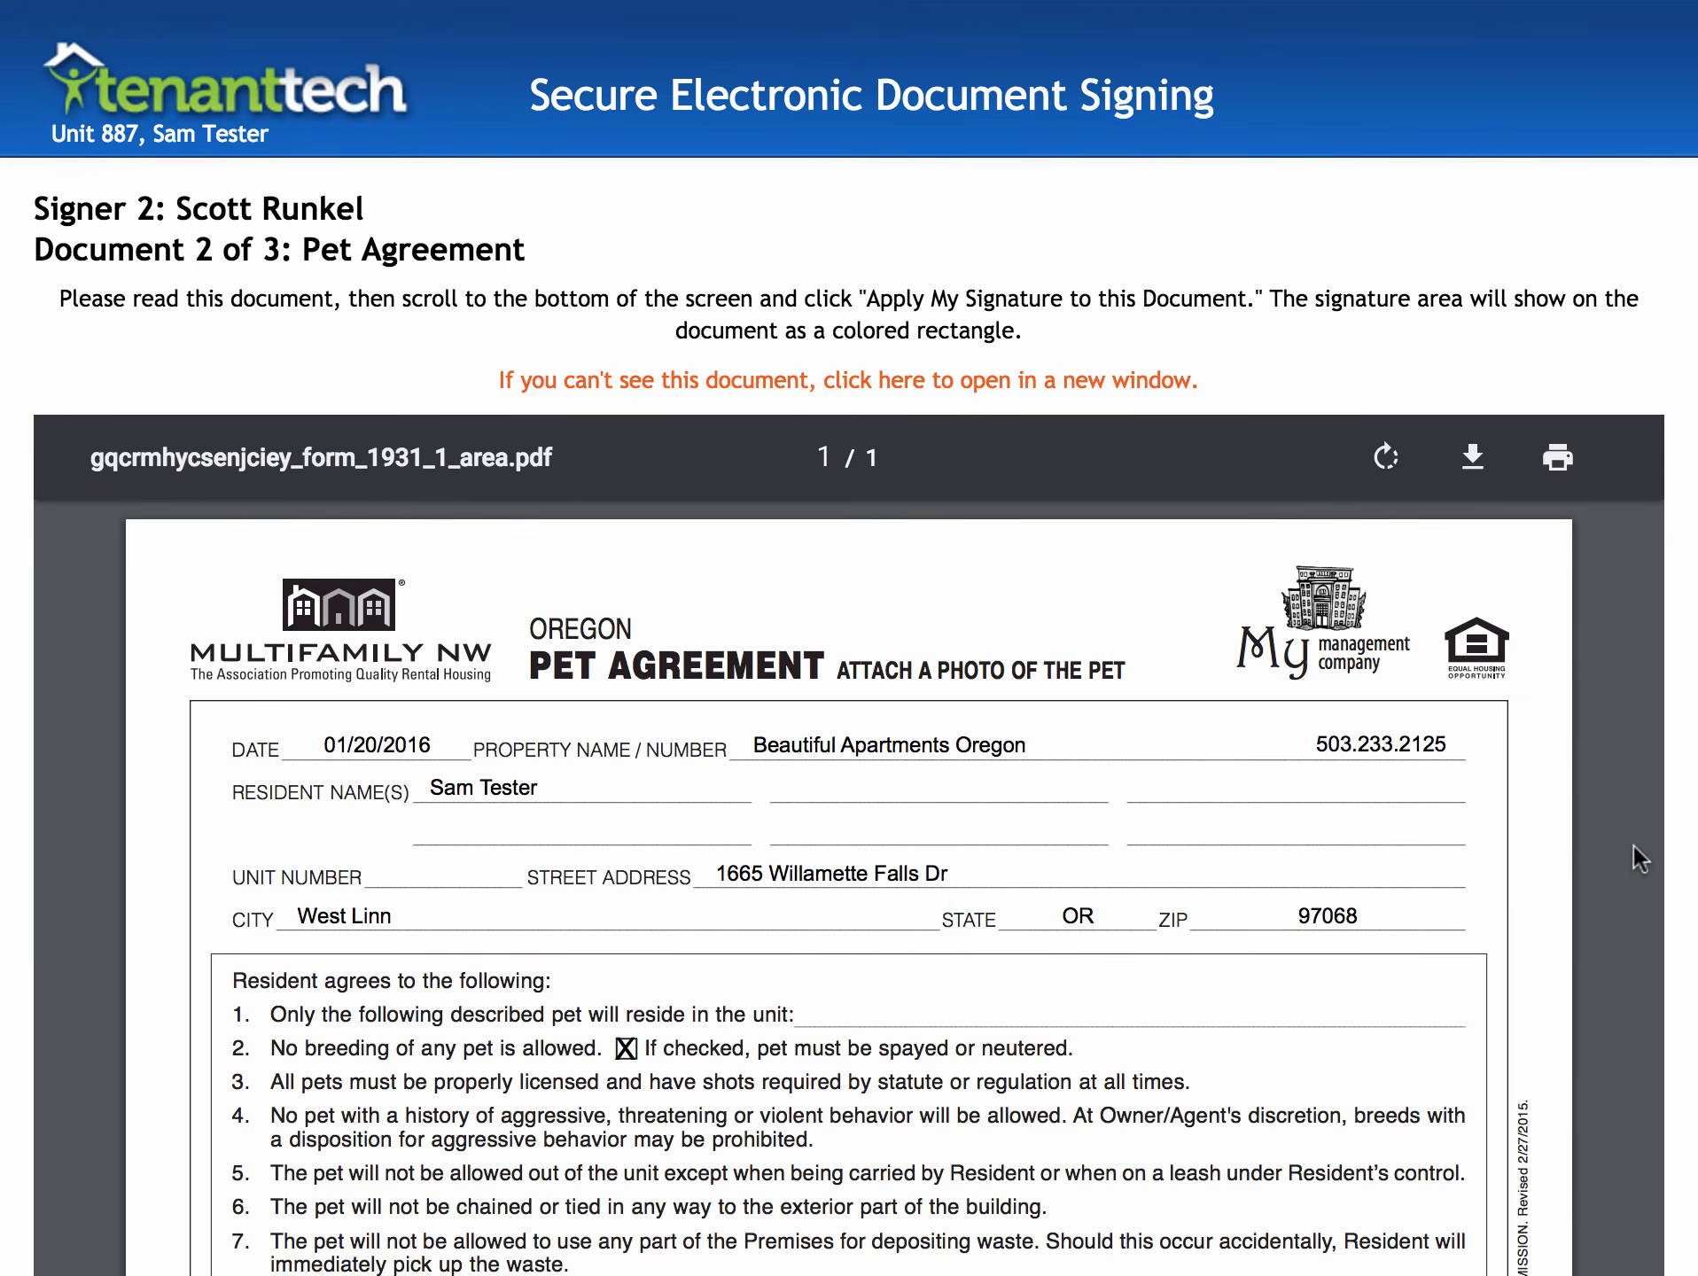
scroll(1633, 846, "down", 20)
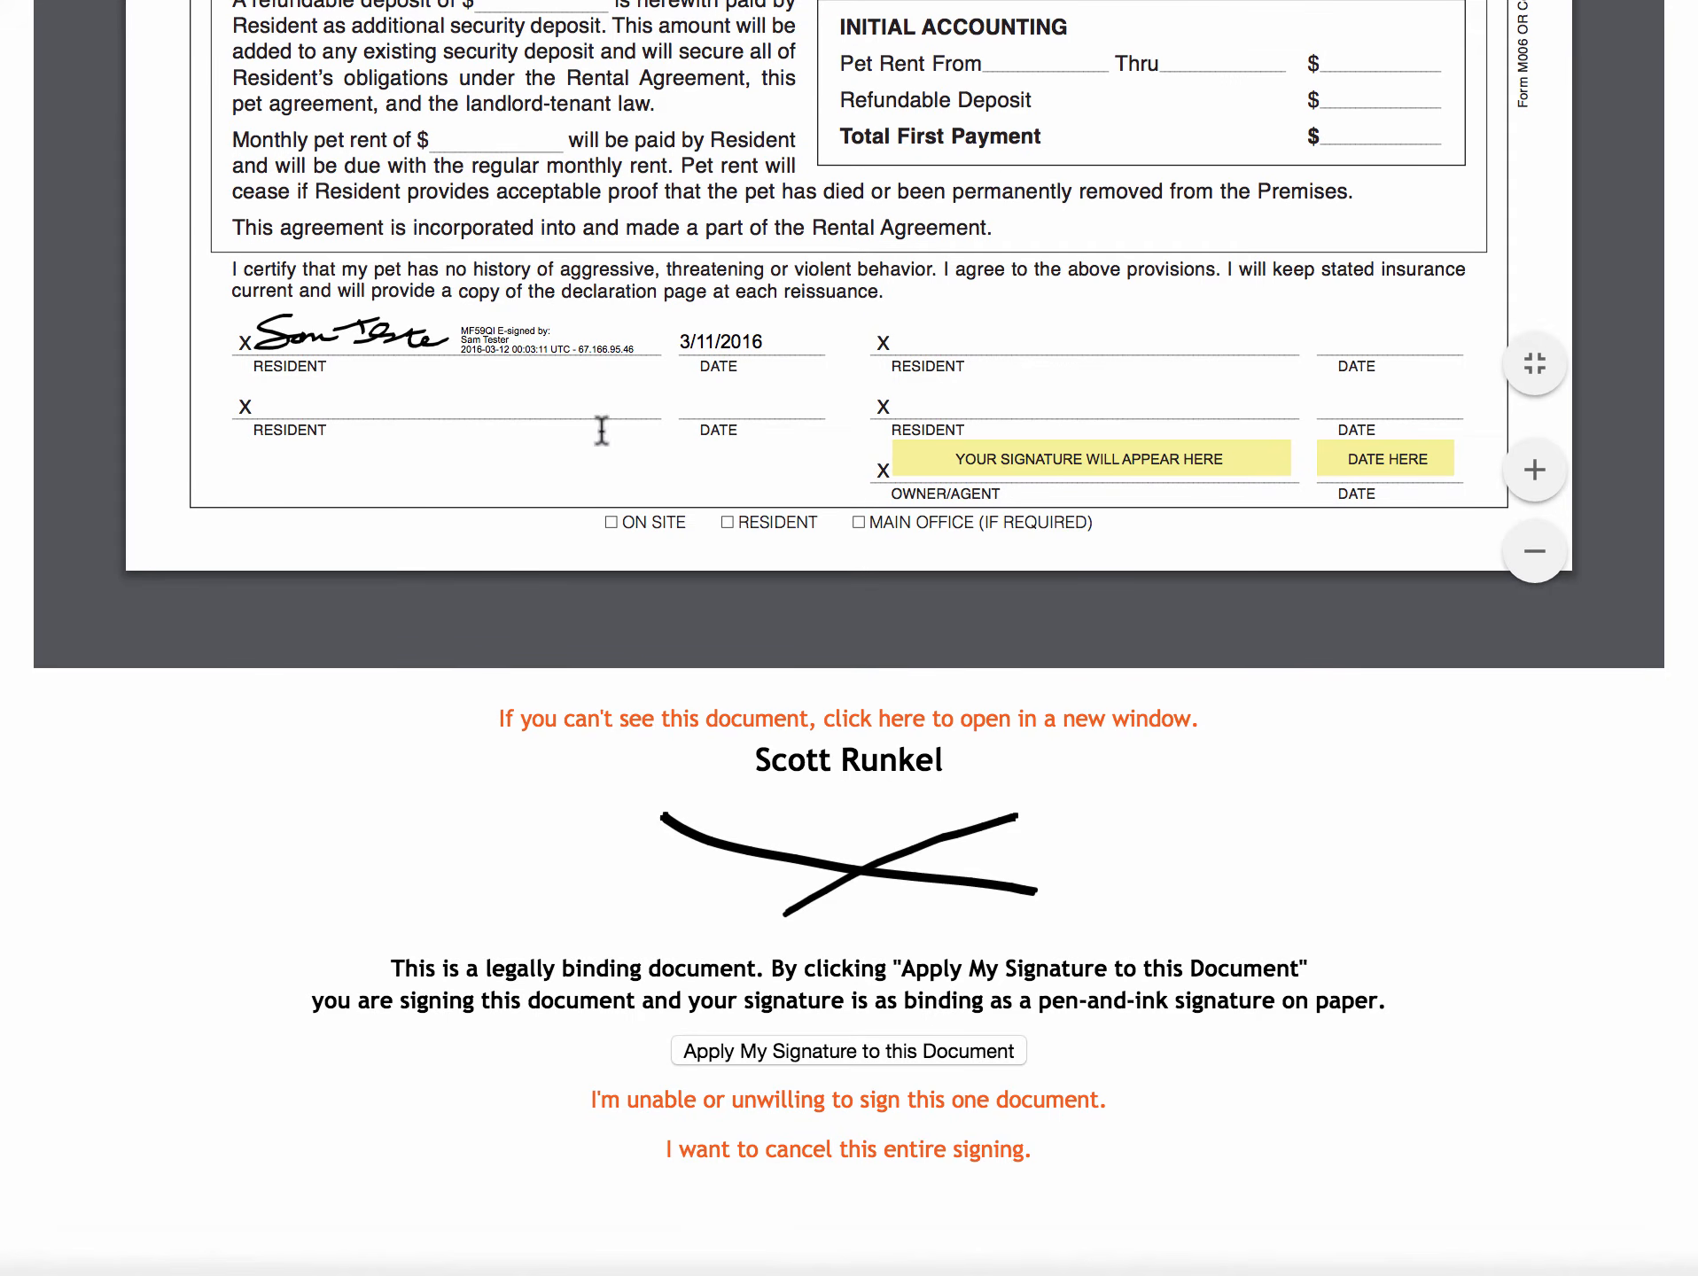
left_click(855, 1050)
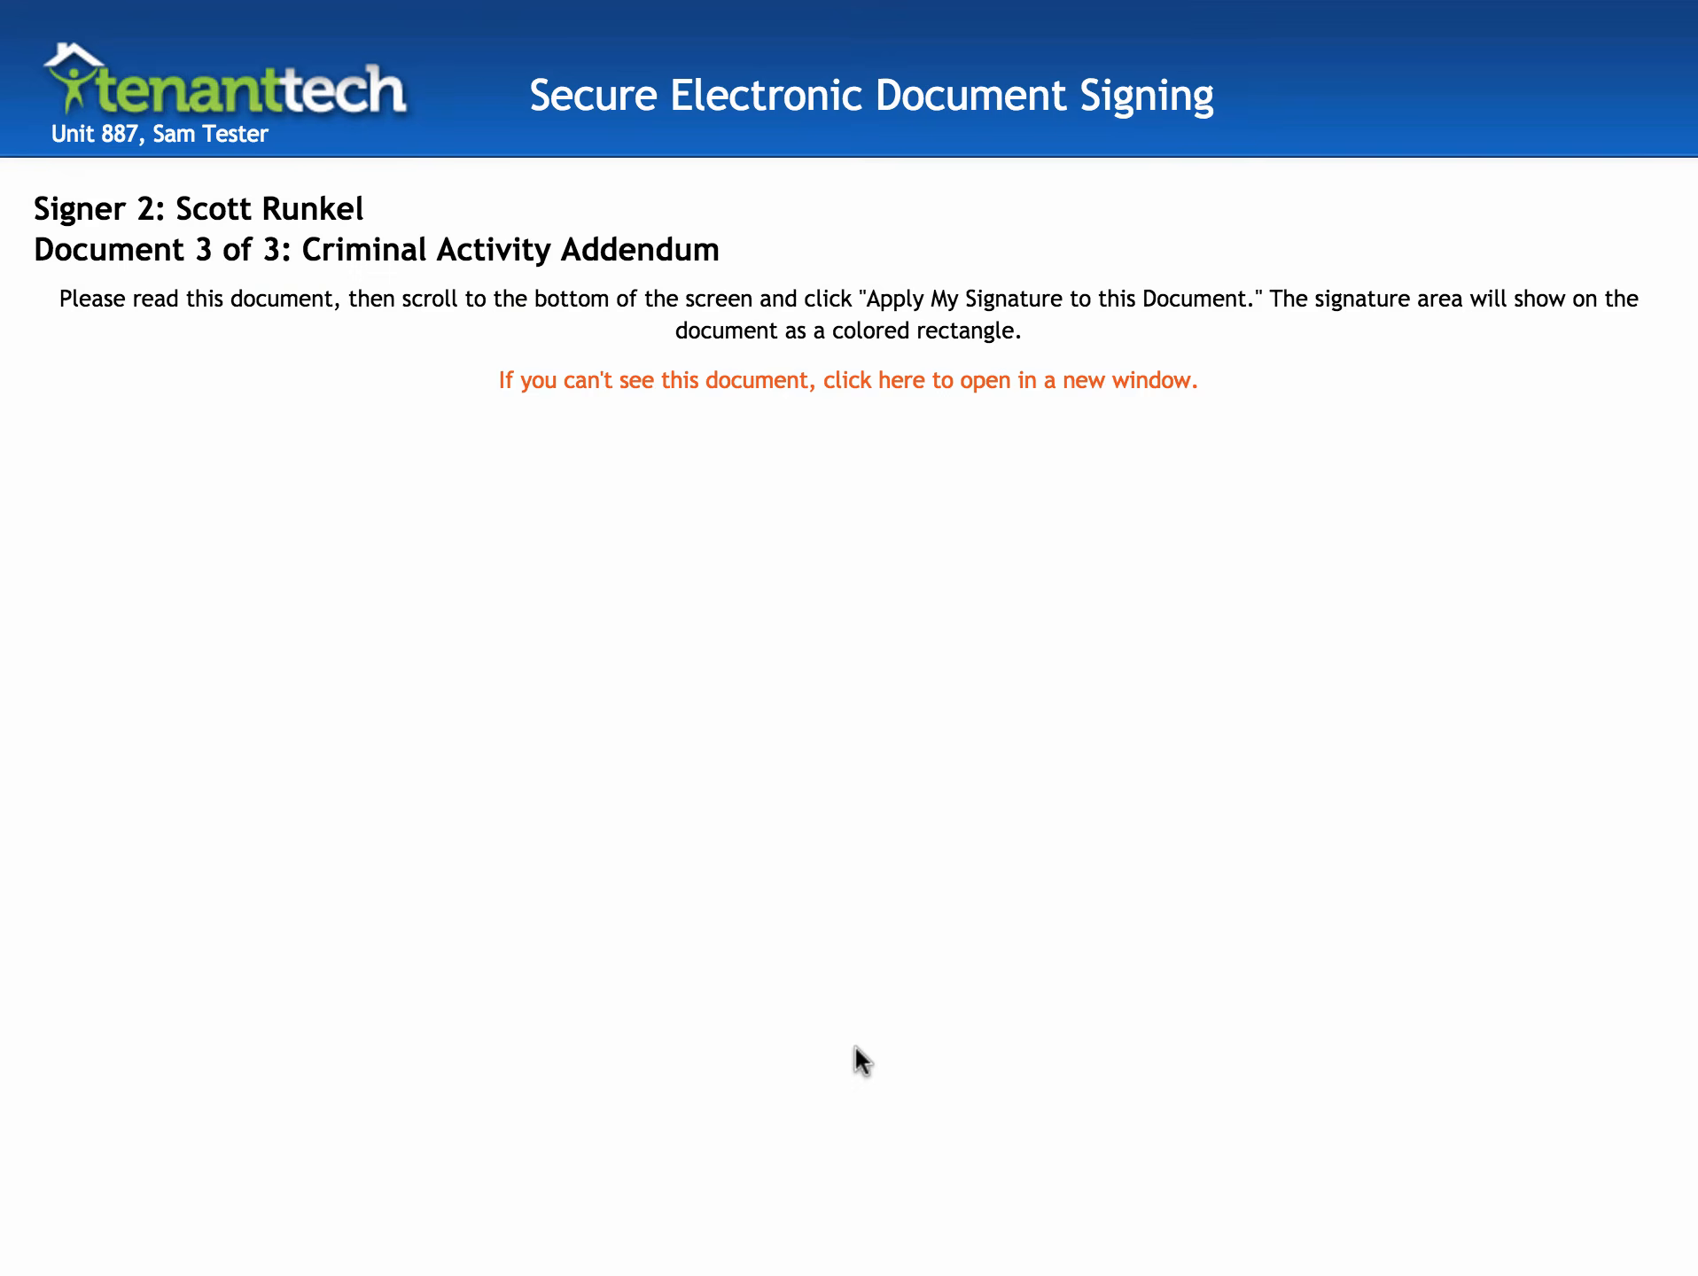
scroll(1491, 773, "down", 20)
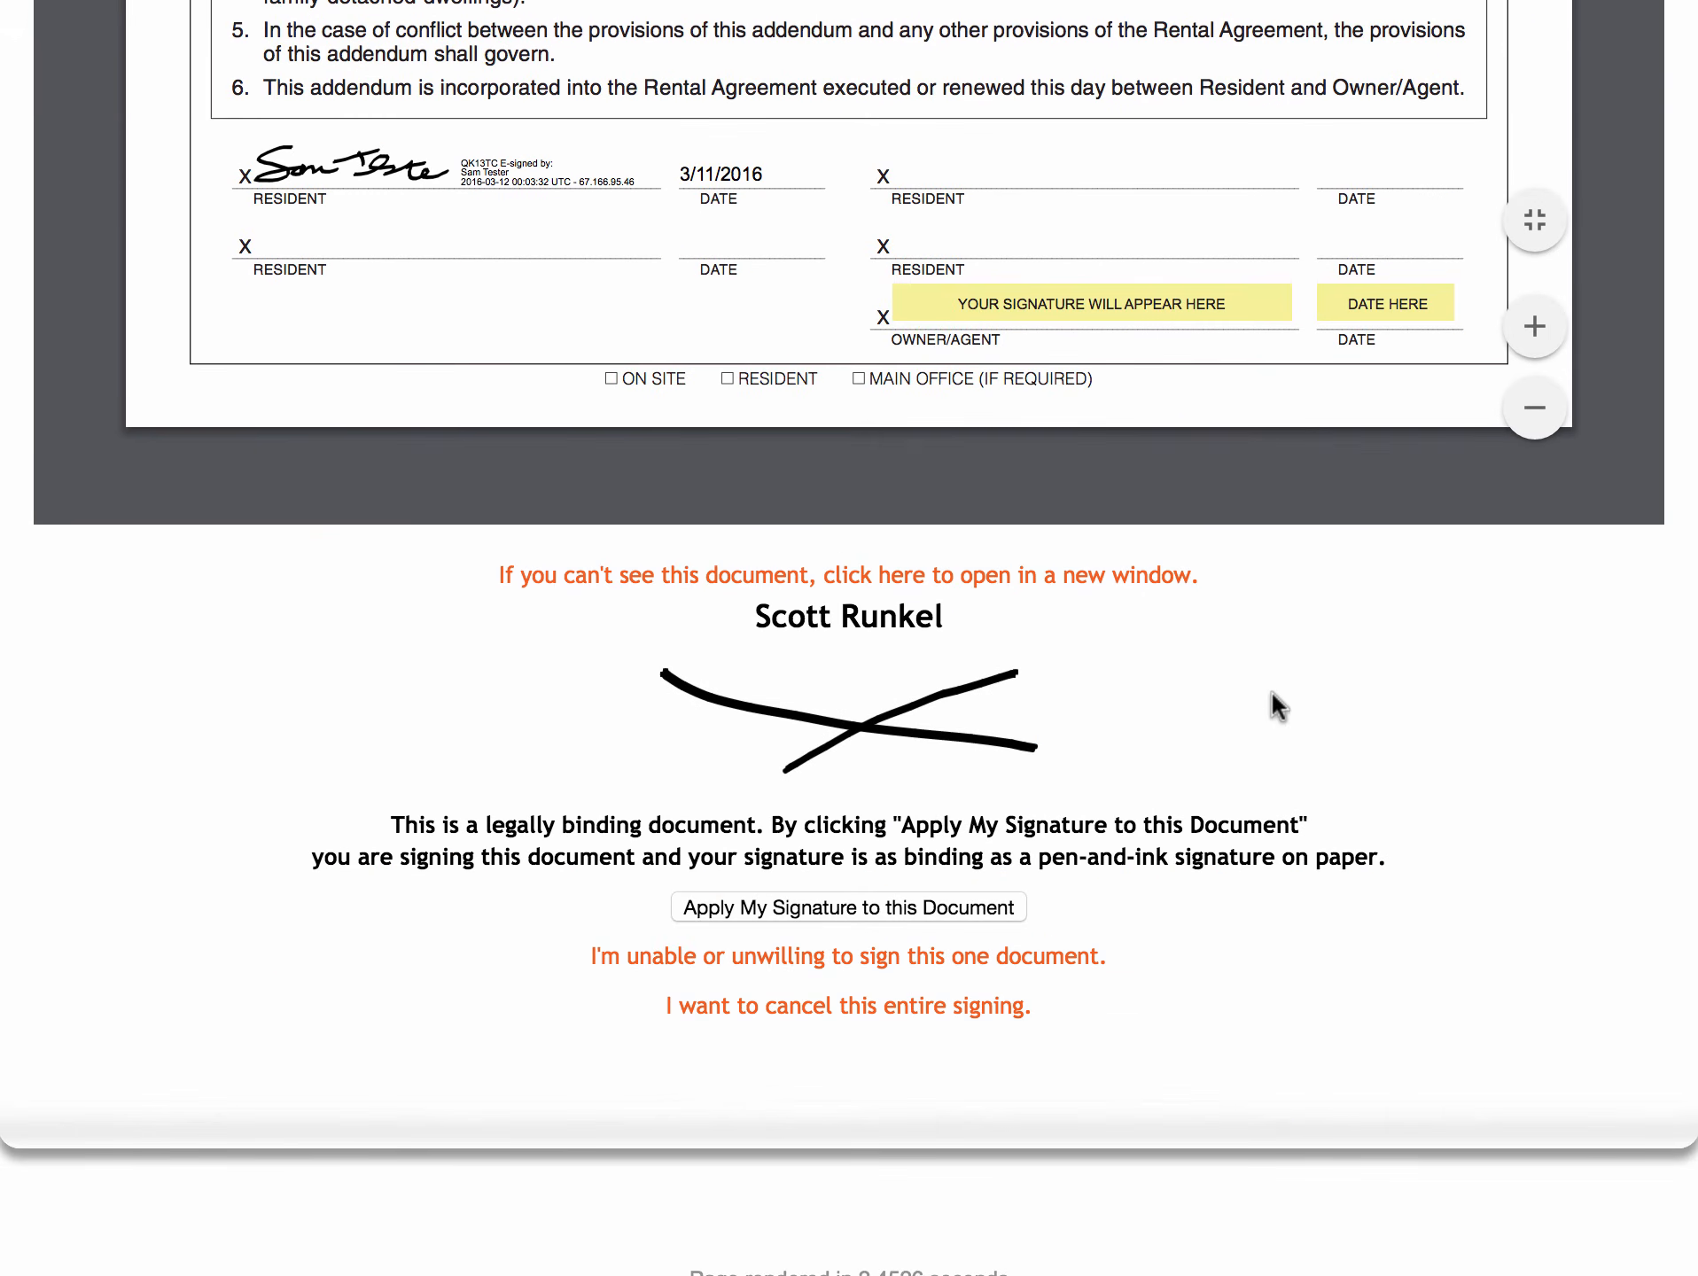
left_click(806, 906)
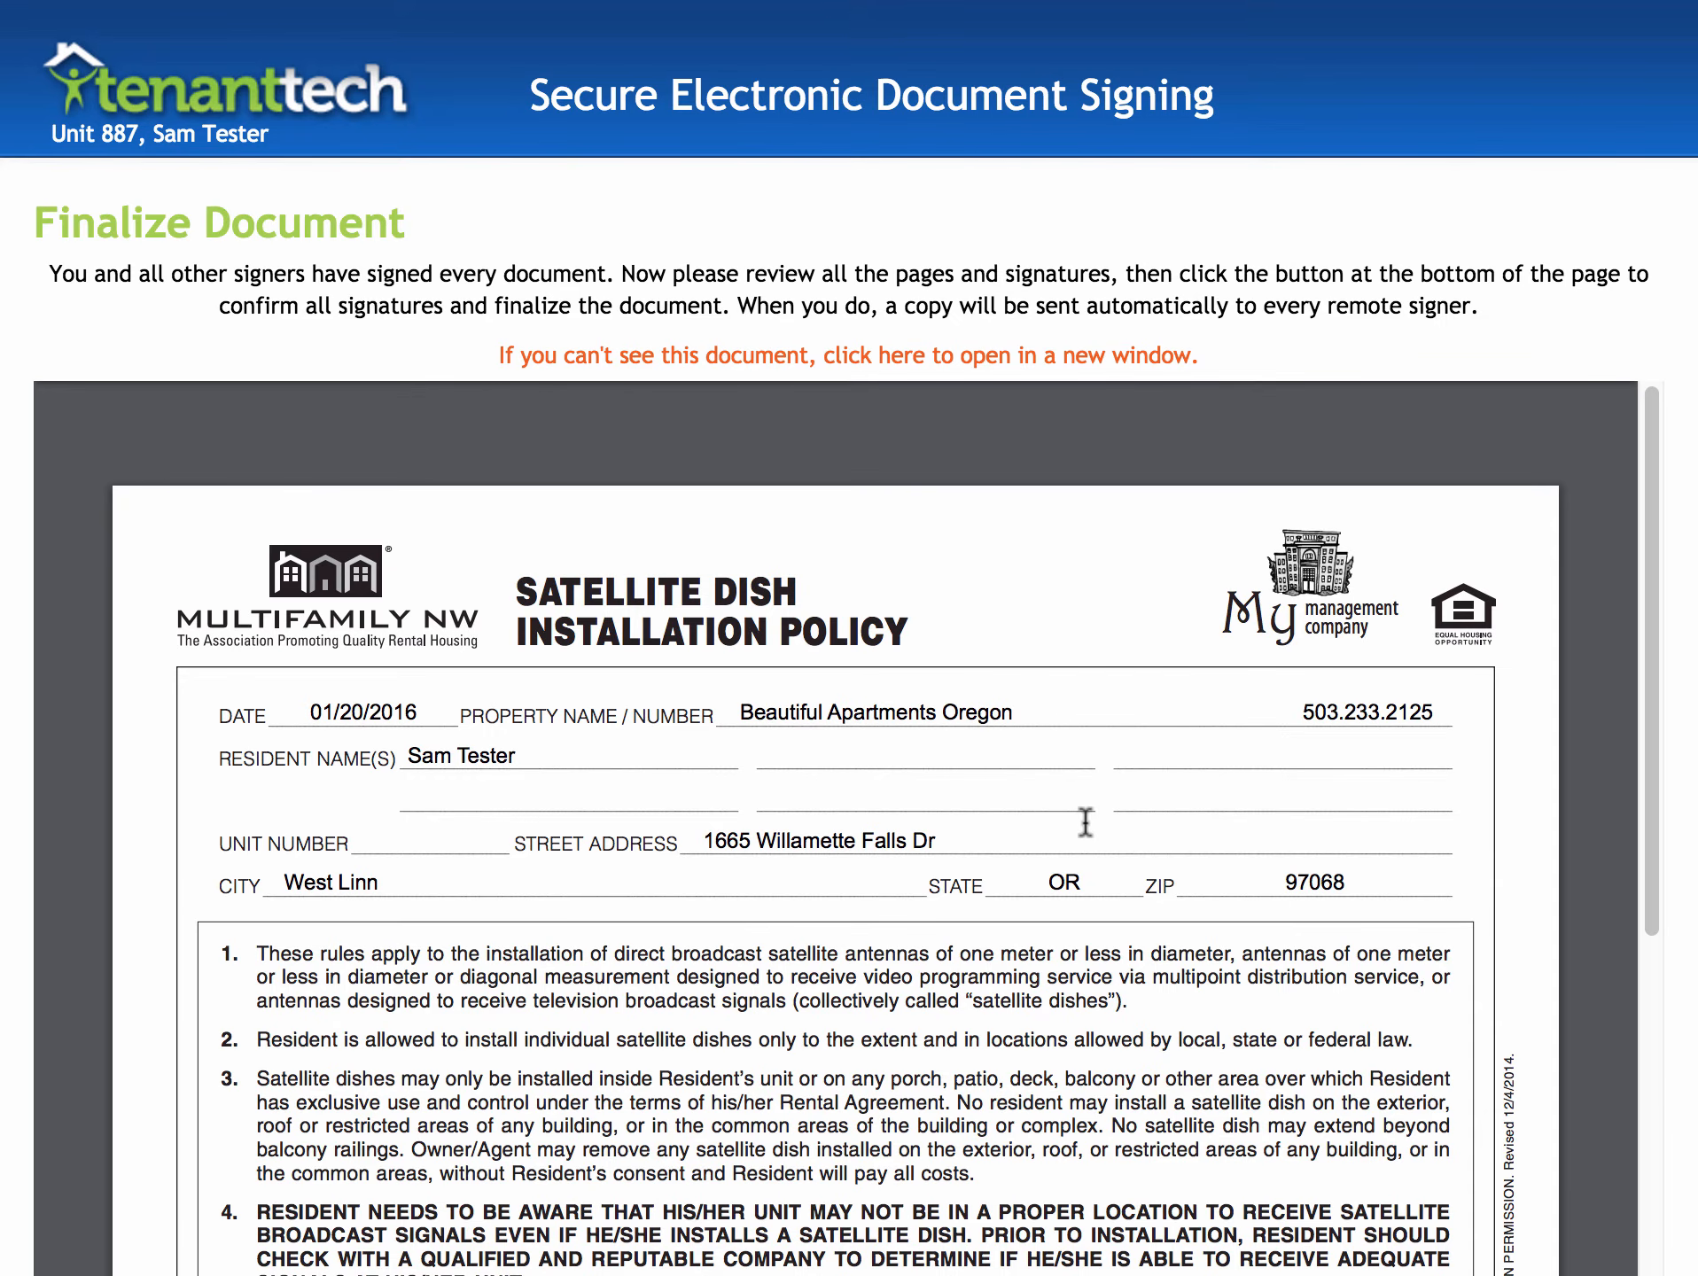
scroll(1085, 823, "down", 15)
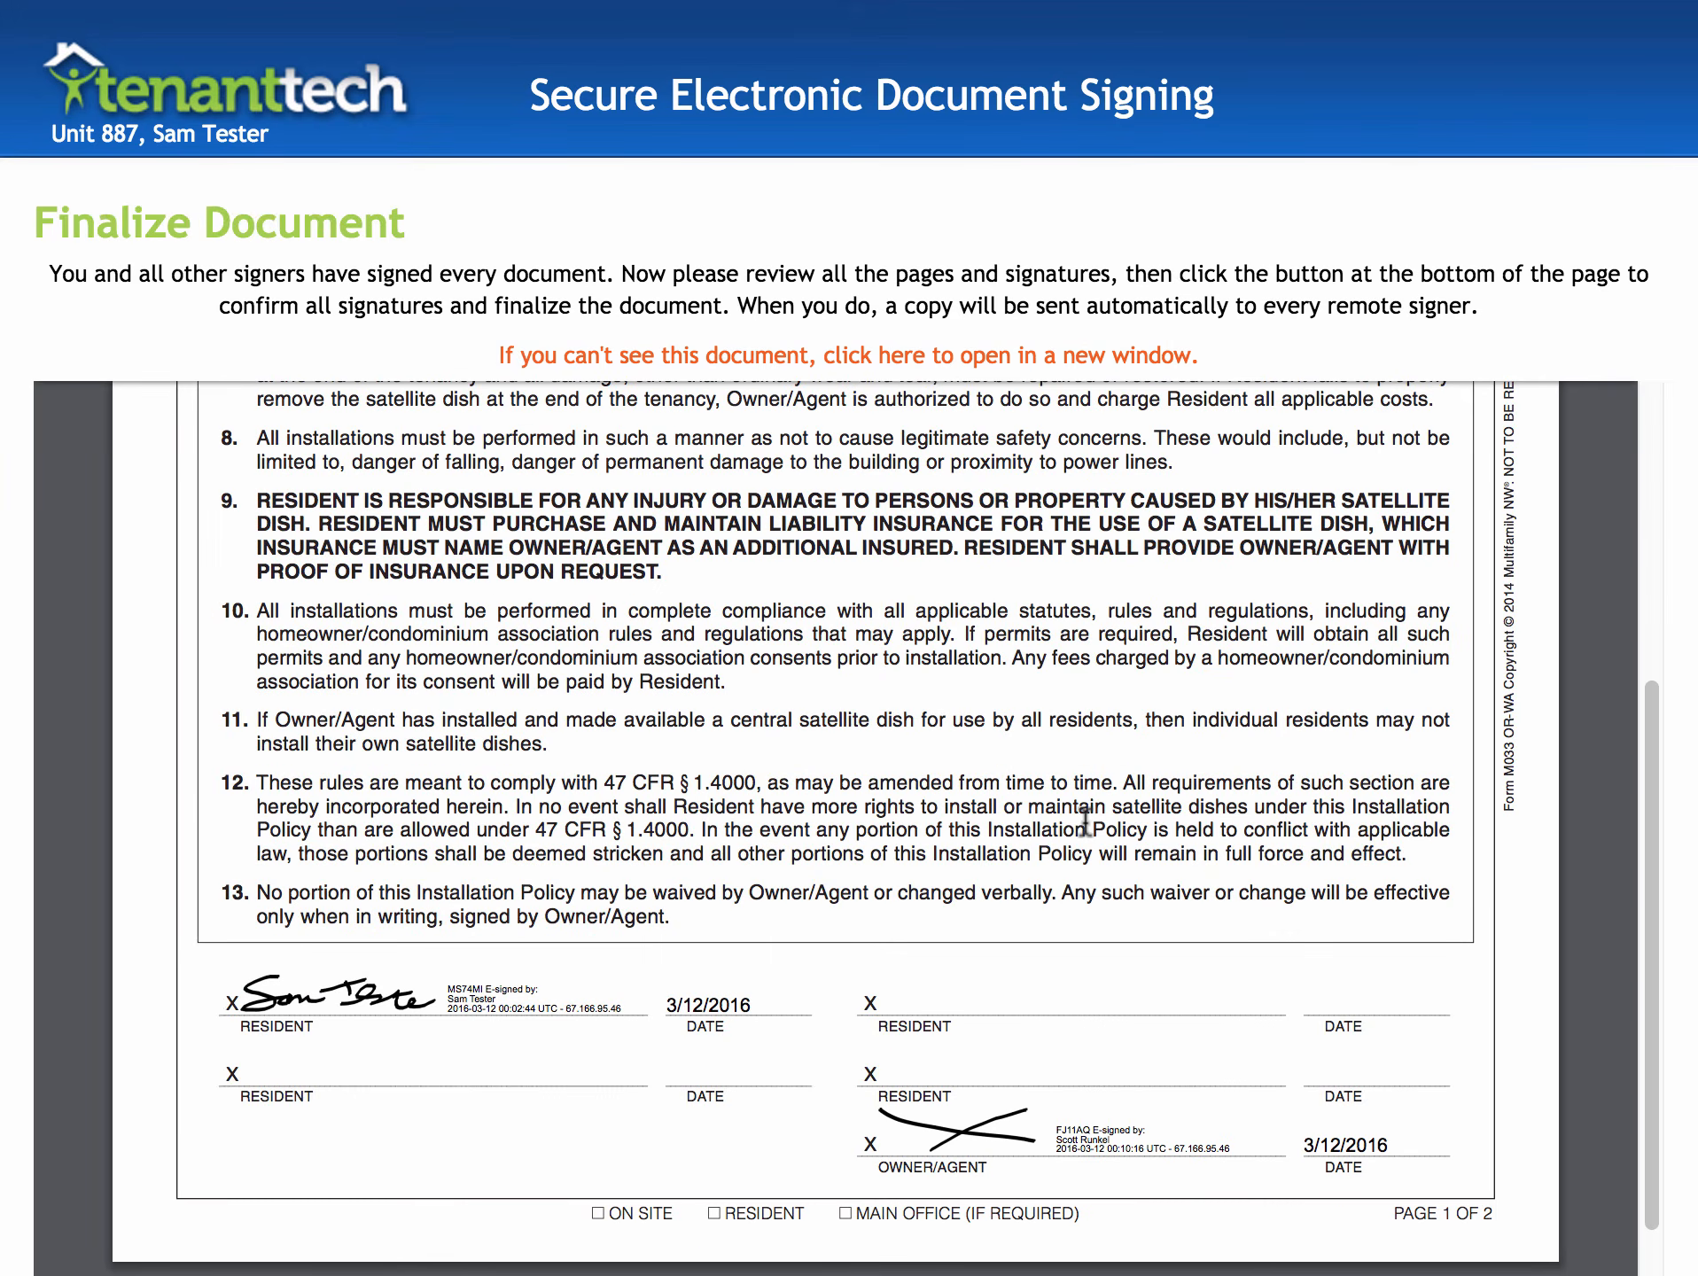
scroll(1084, 822, "down", 4)
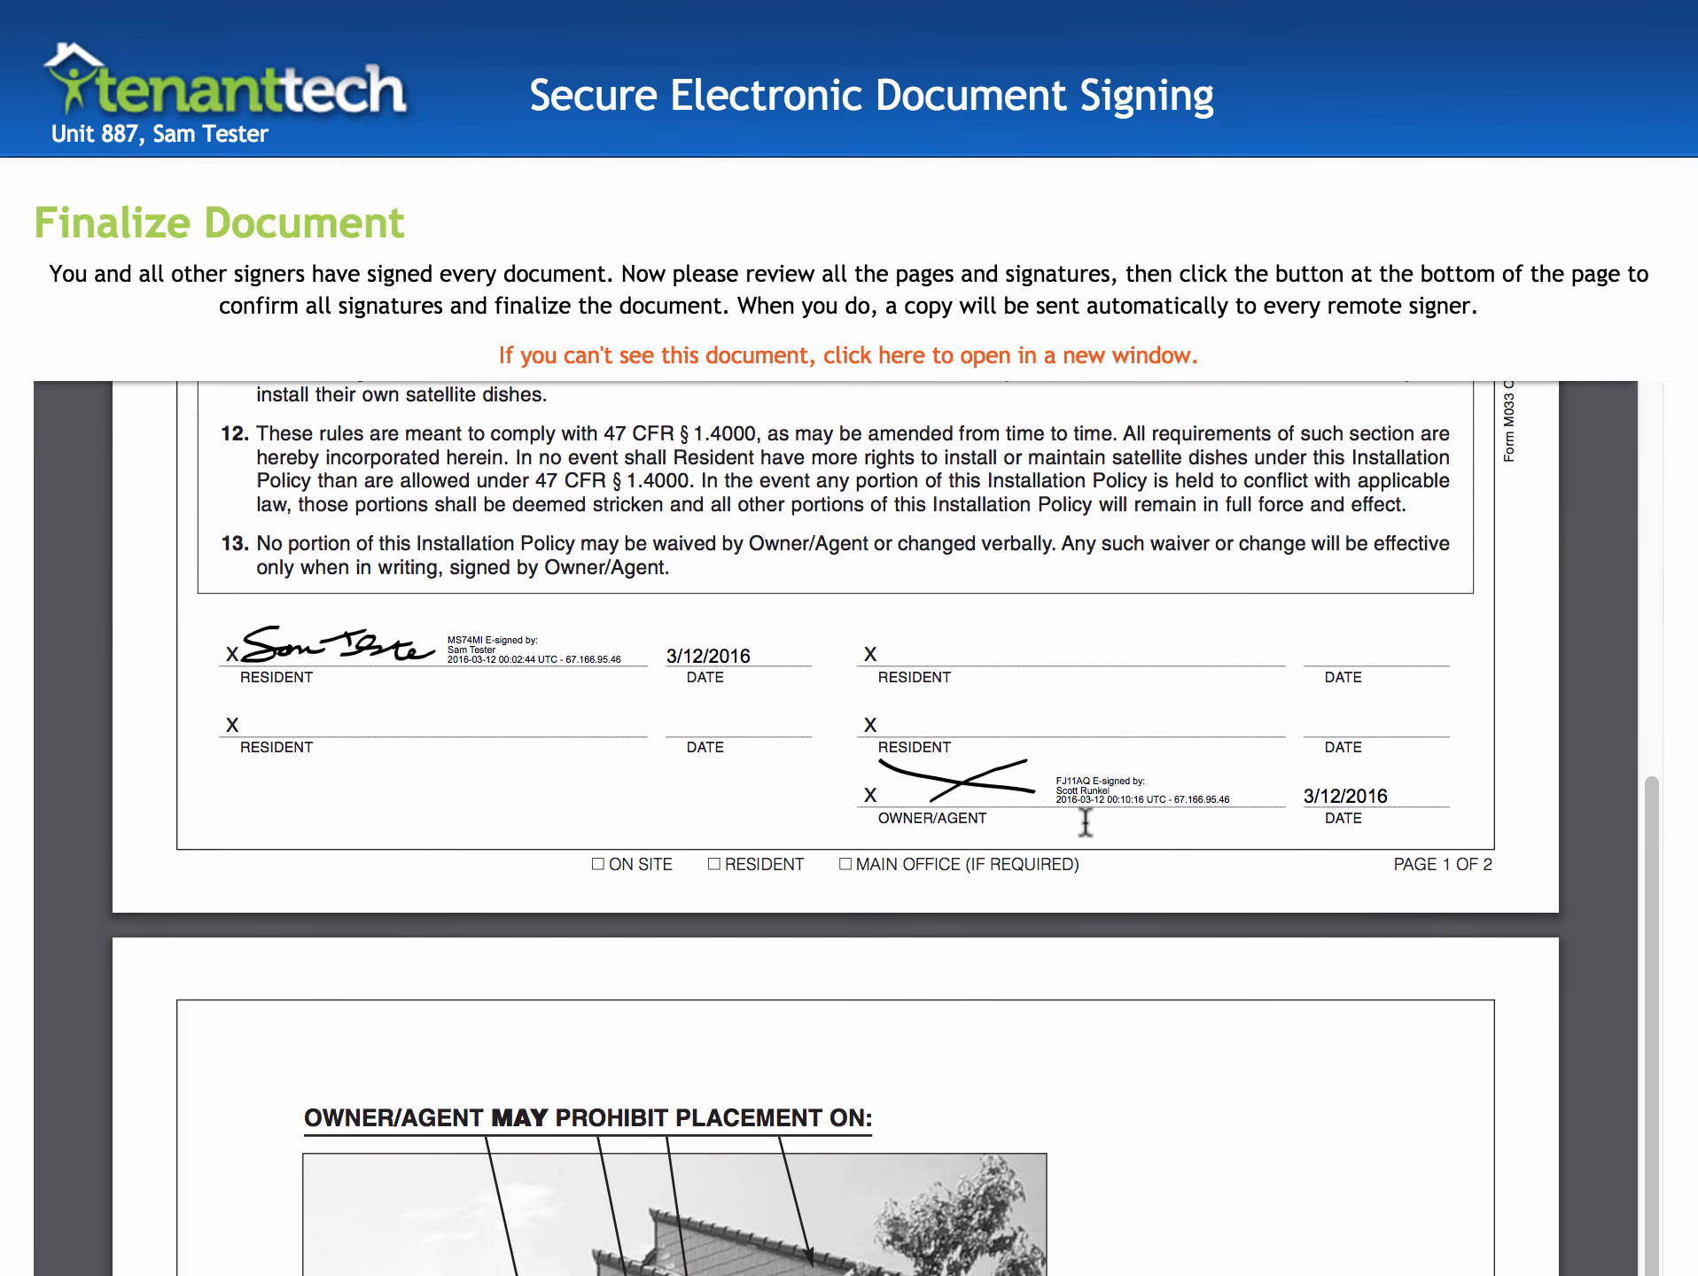
scroll(1085, 823, "down", 2)
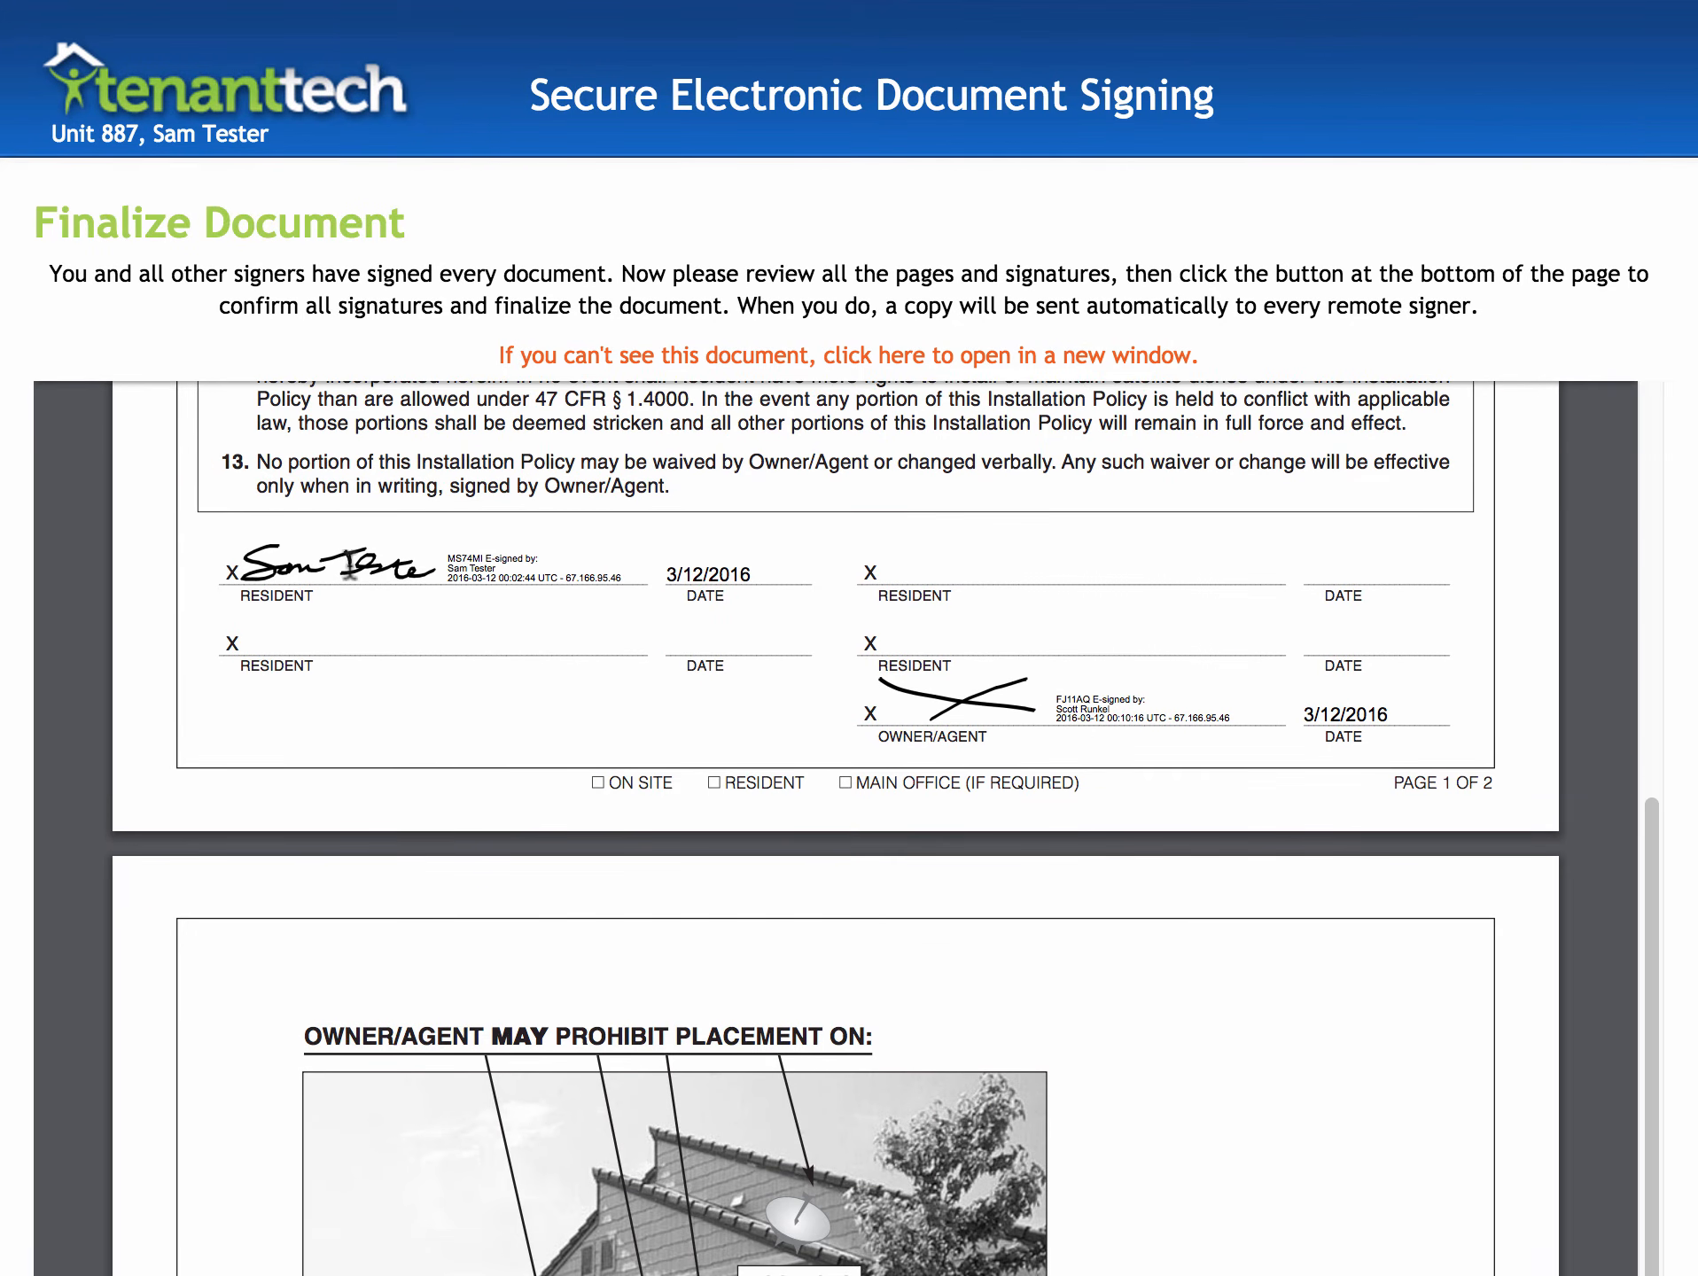
scroll(1015, 780, "down", 10)
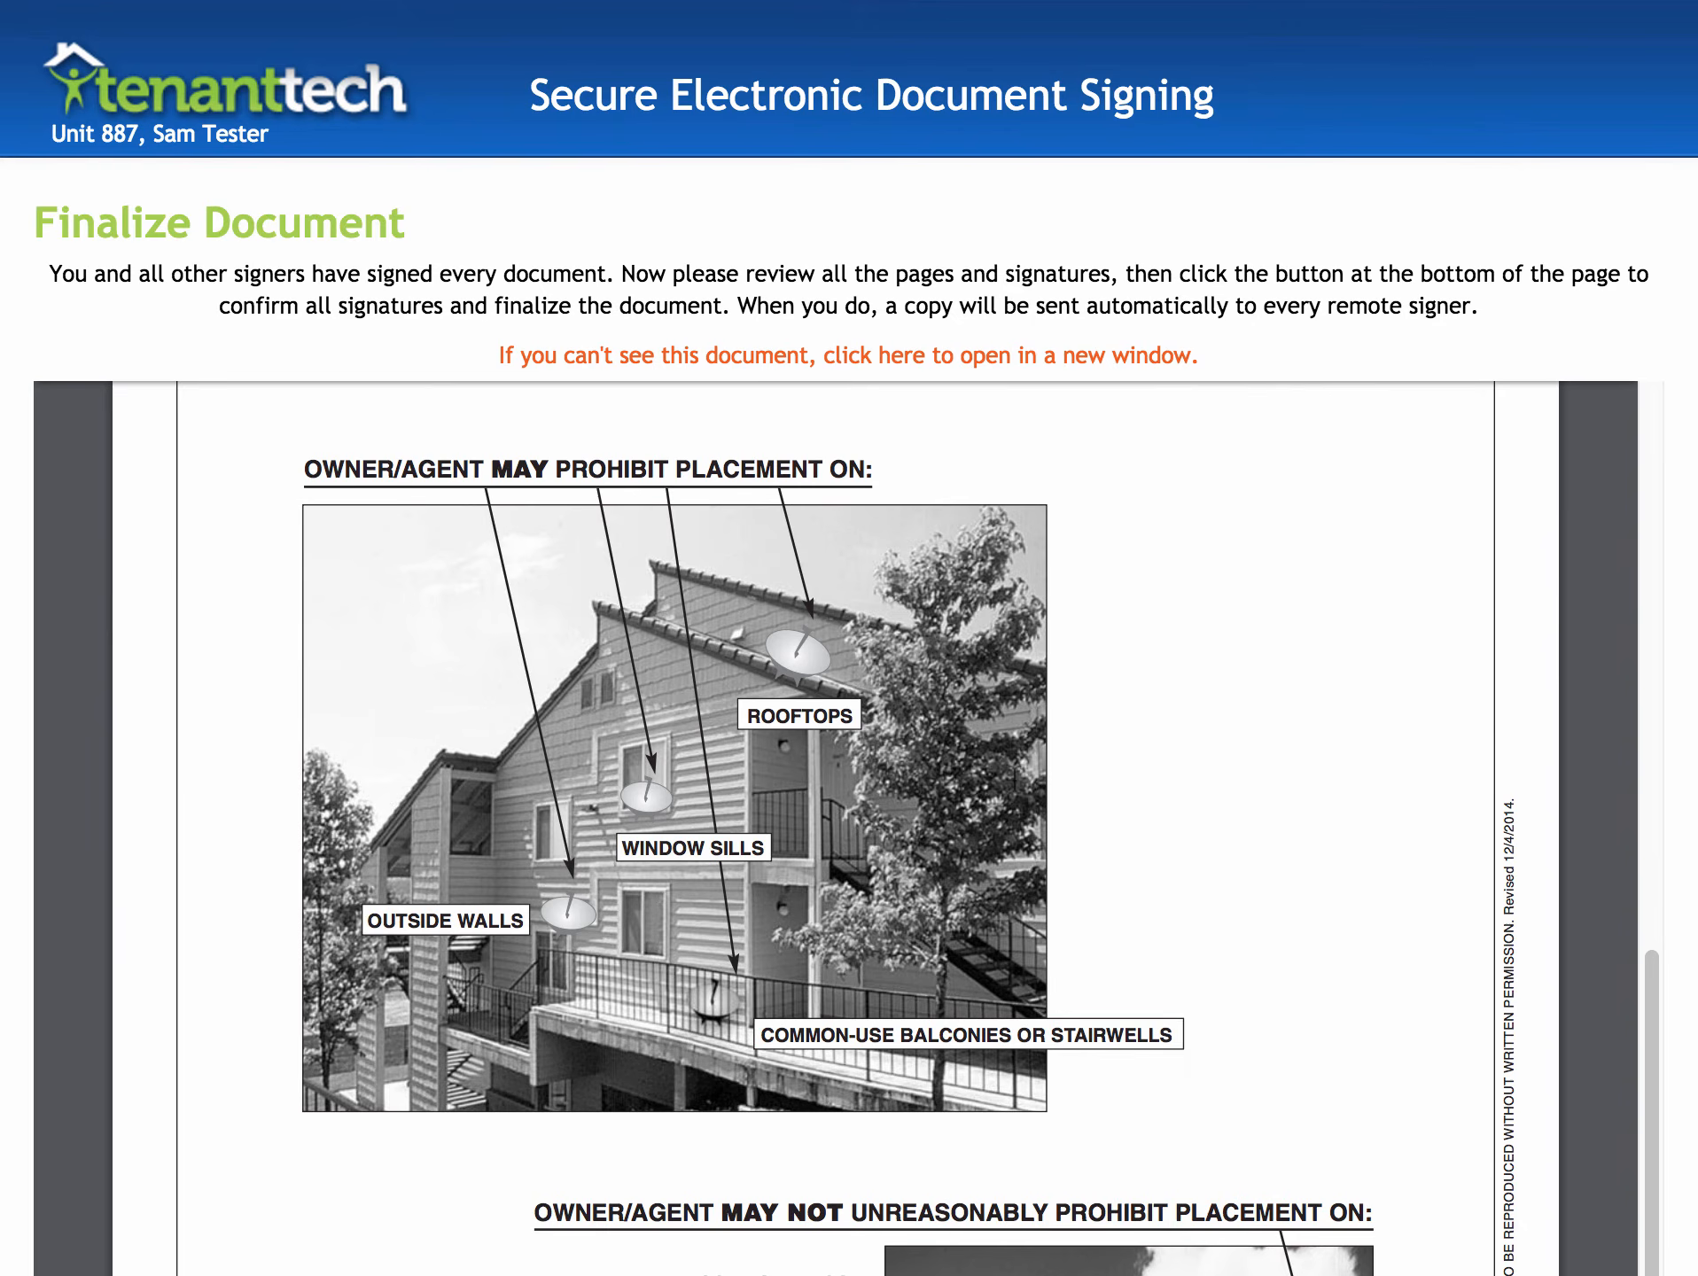
scroll(1015, 785, "down", 15)
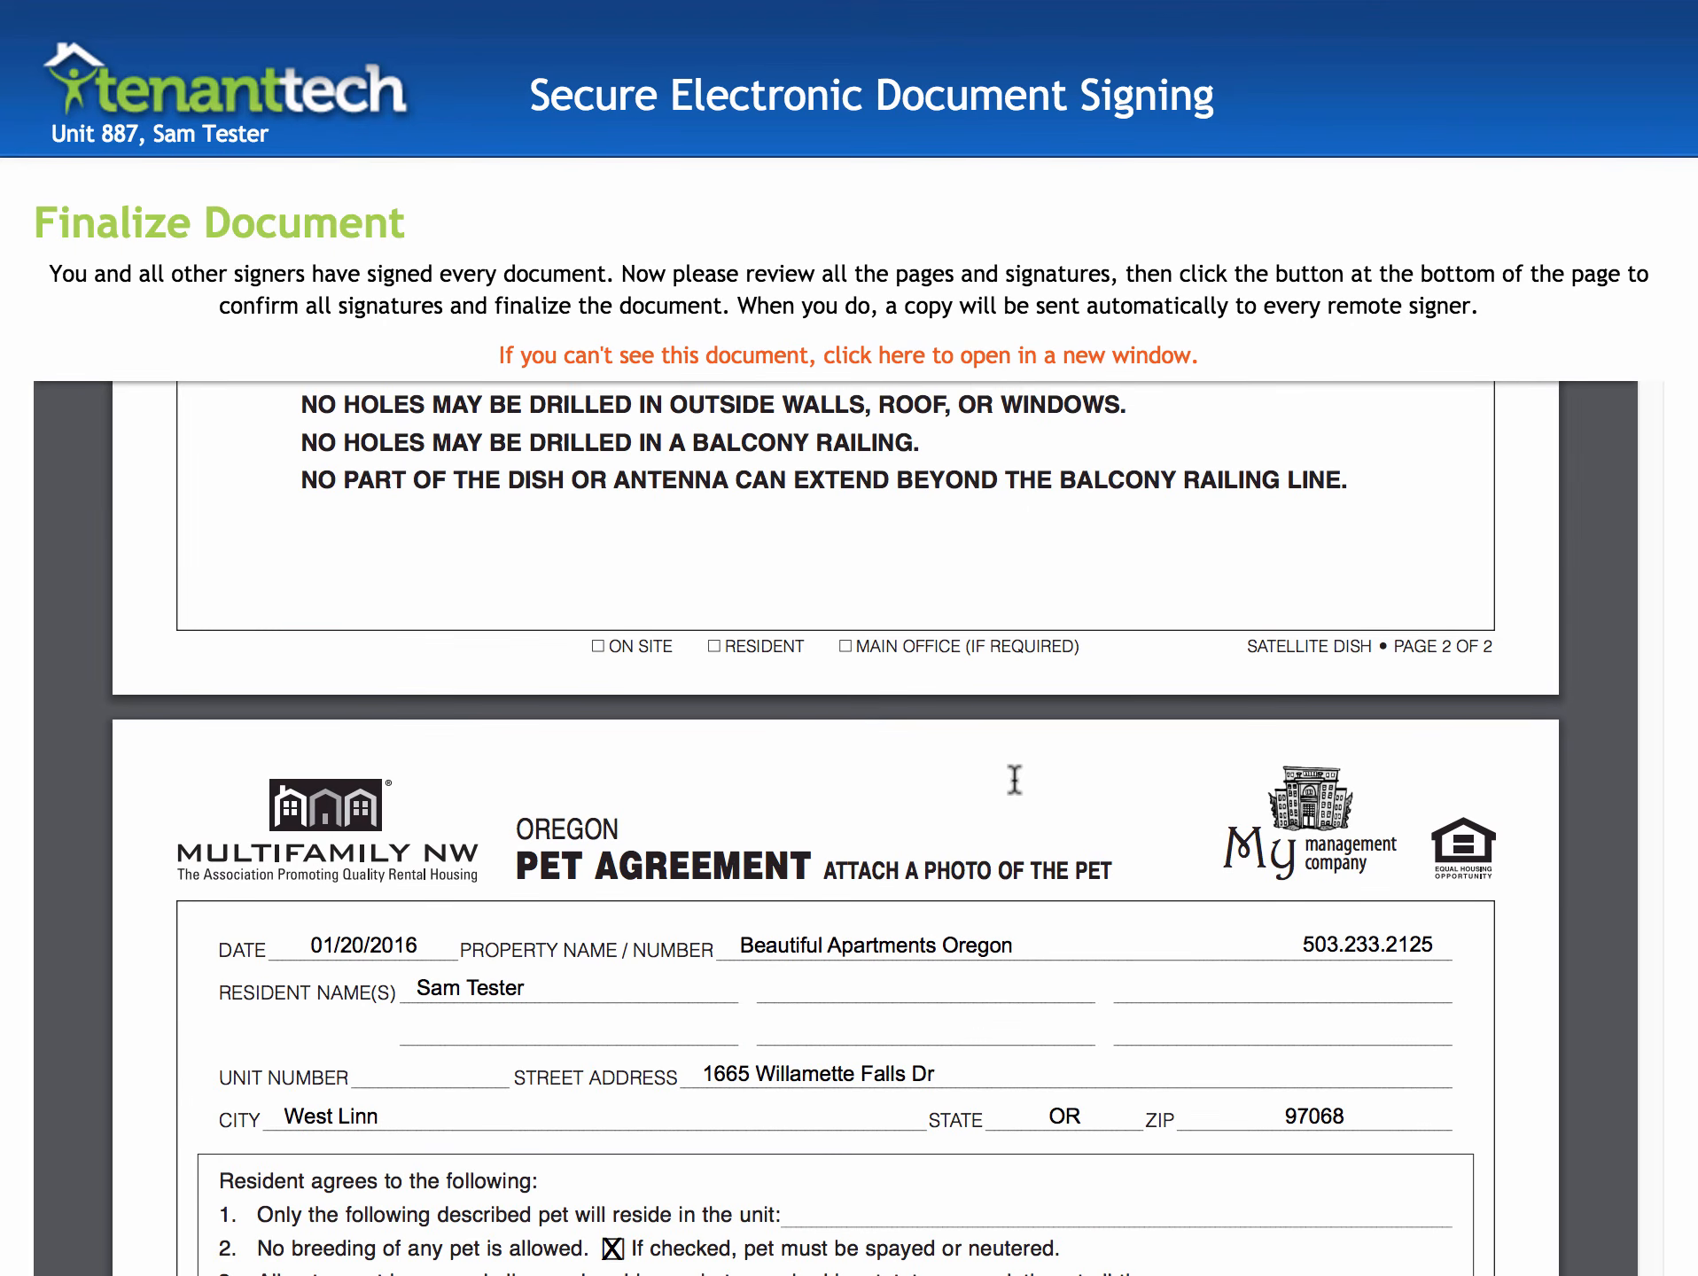
scroll(1015, 780, "down", 10)
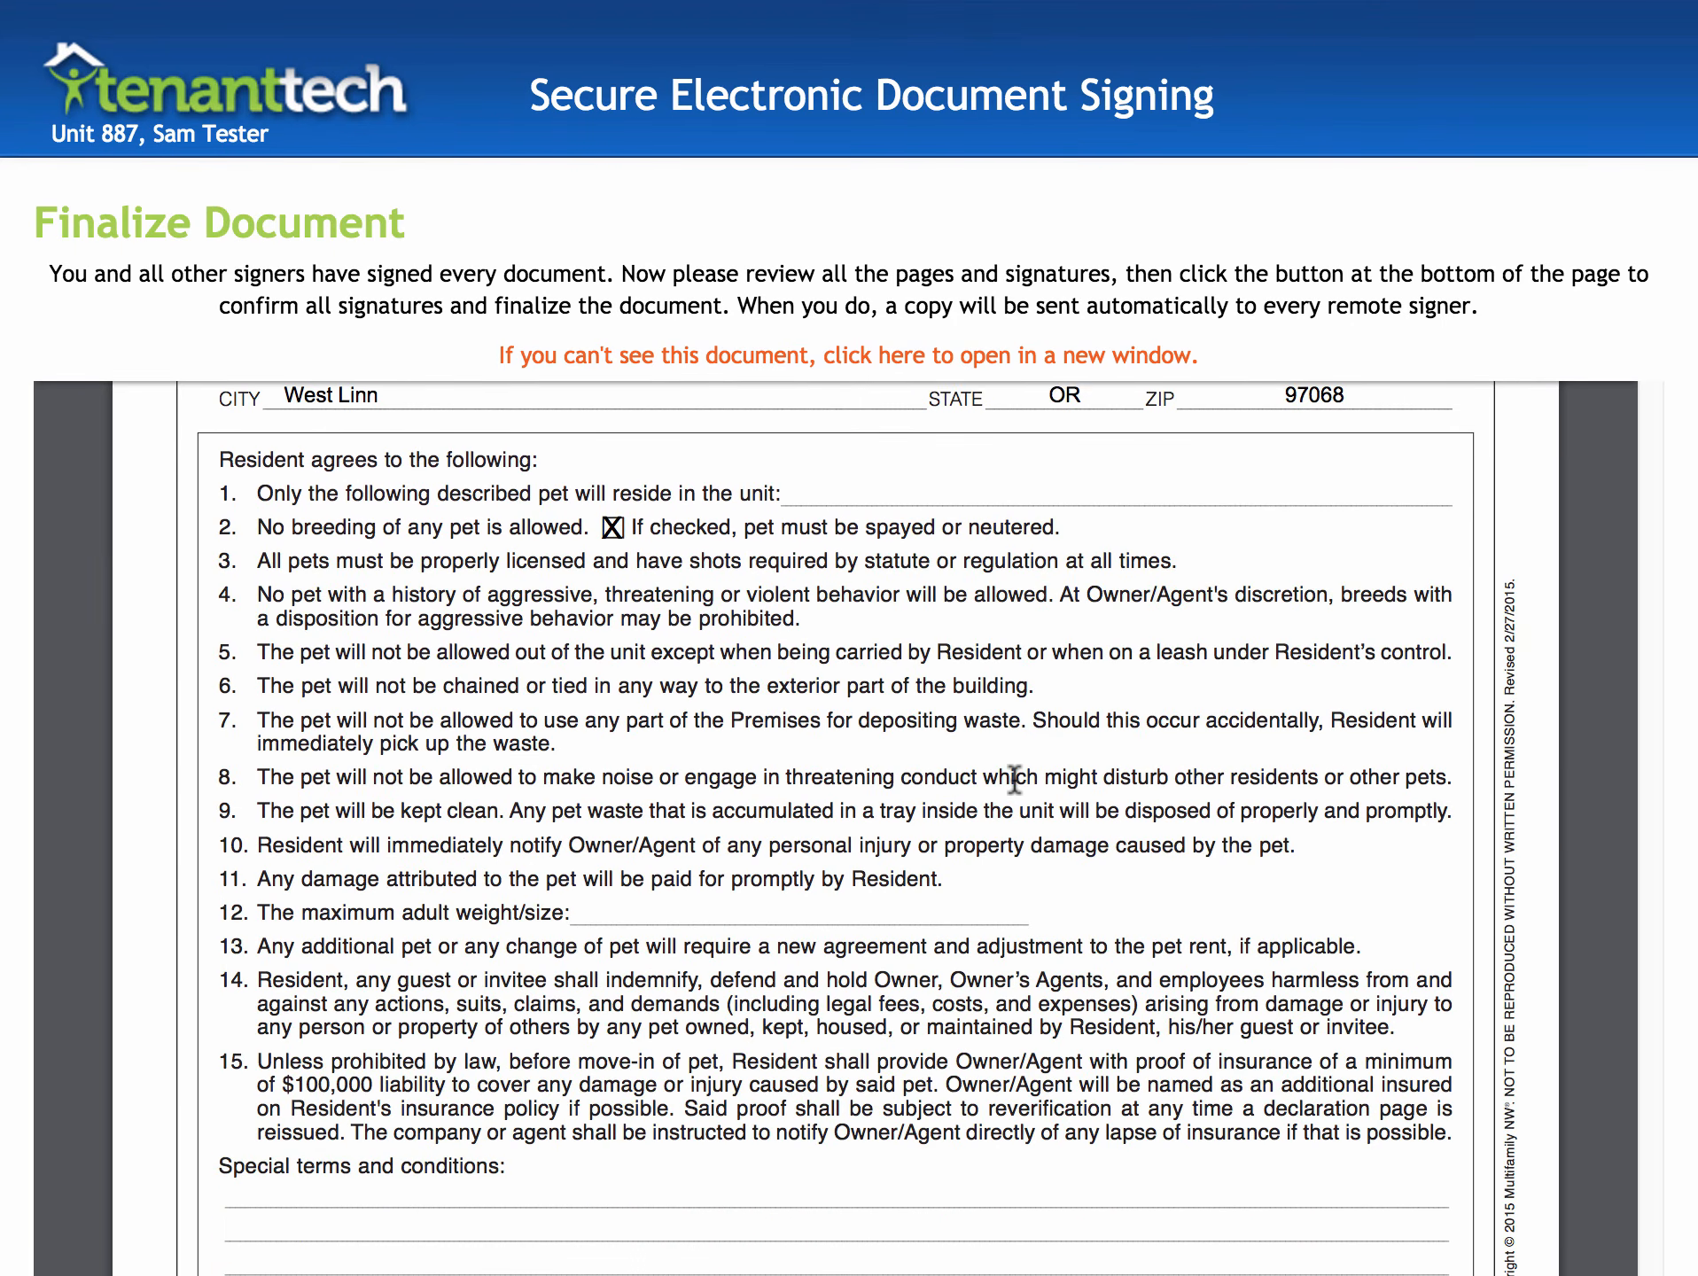
scroll(1015, 780, "down", 12)
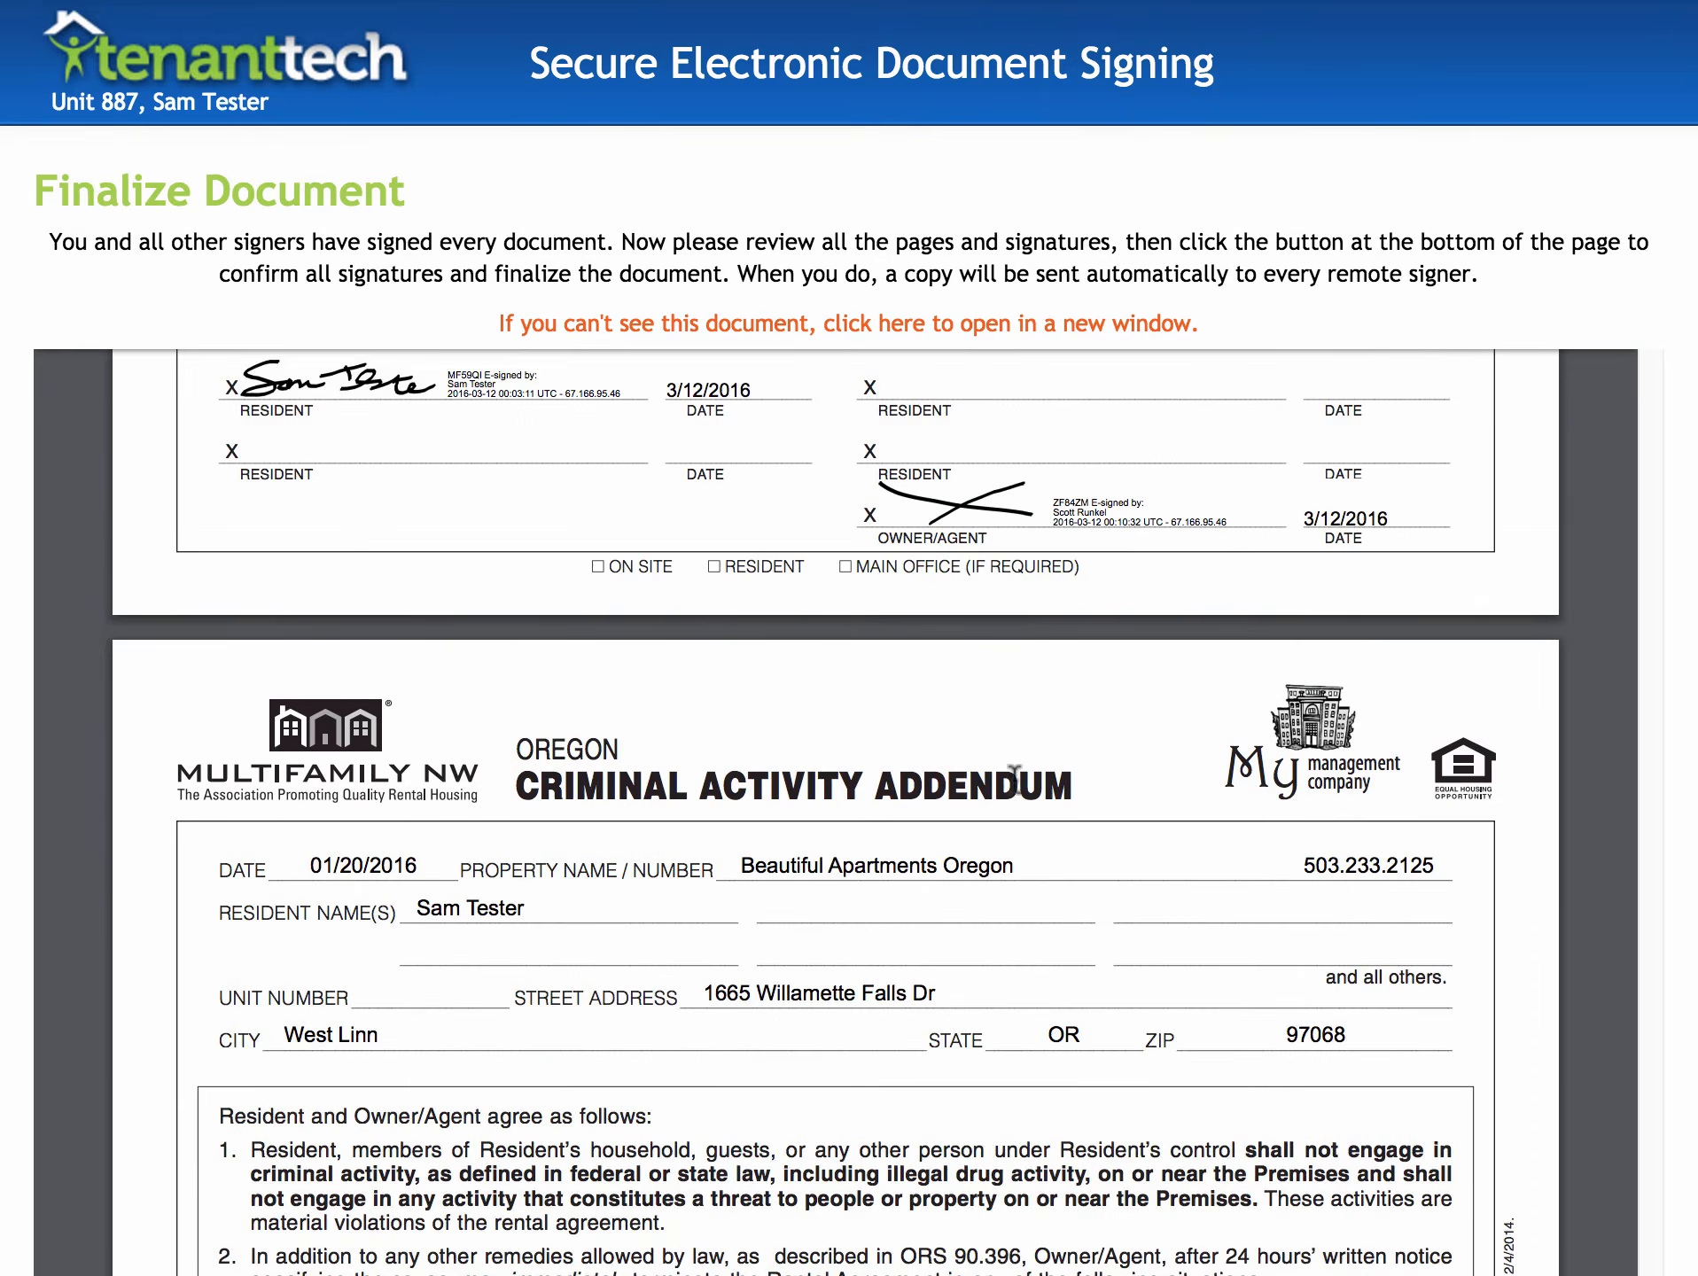
scroll(1015, 779, "down", 20)
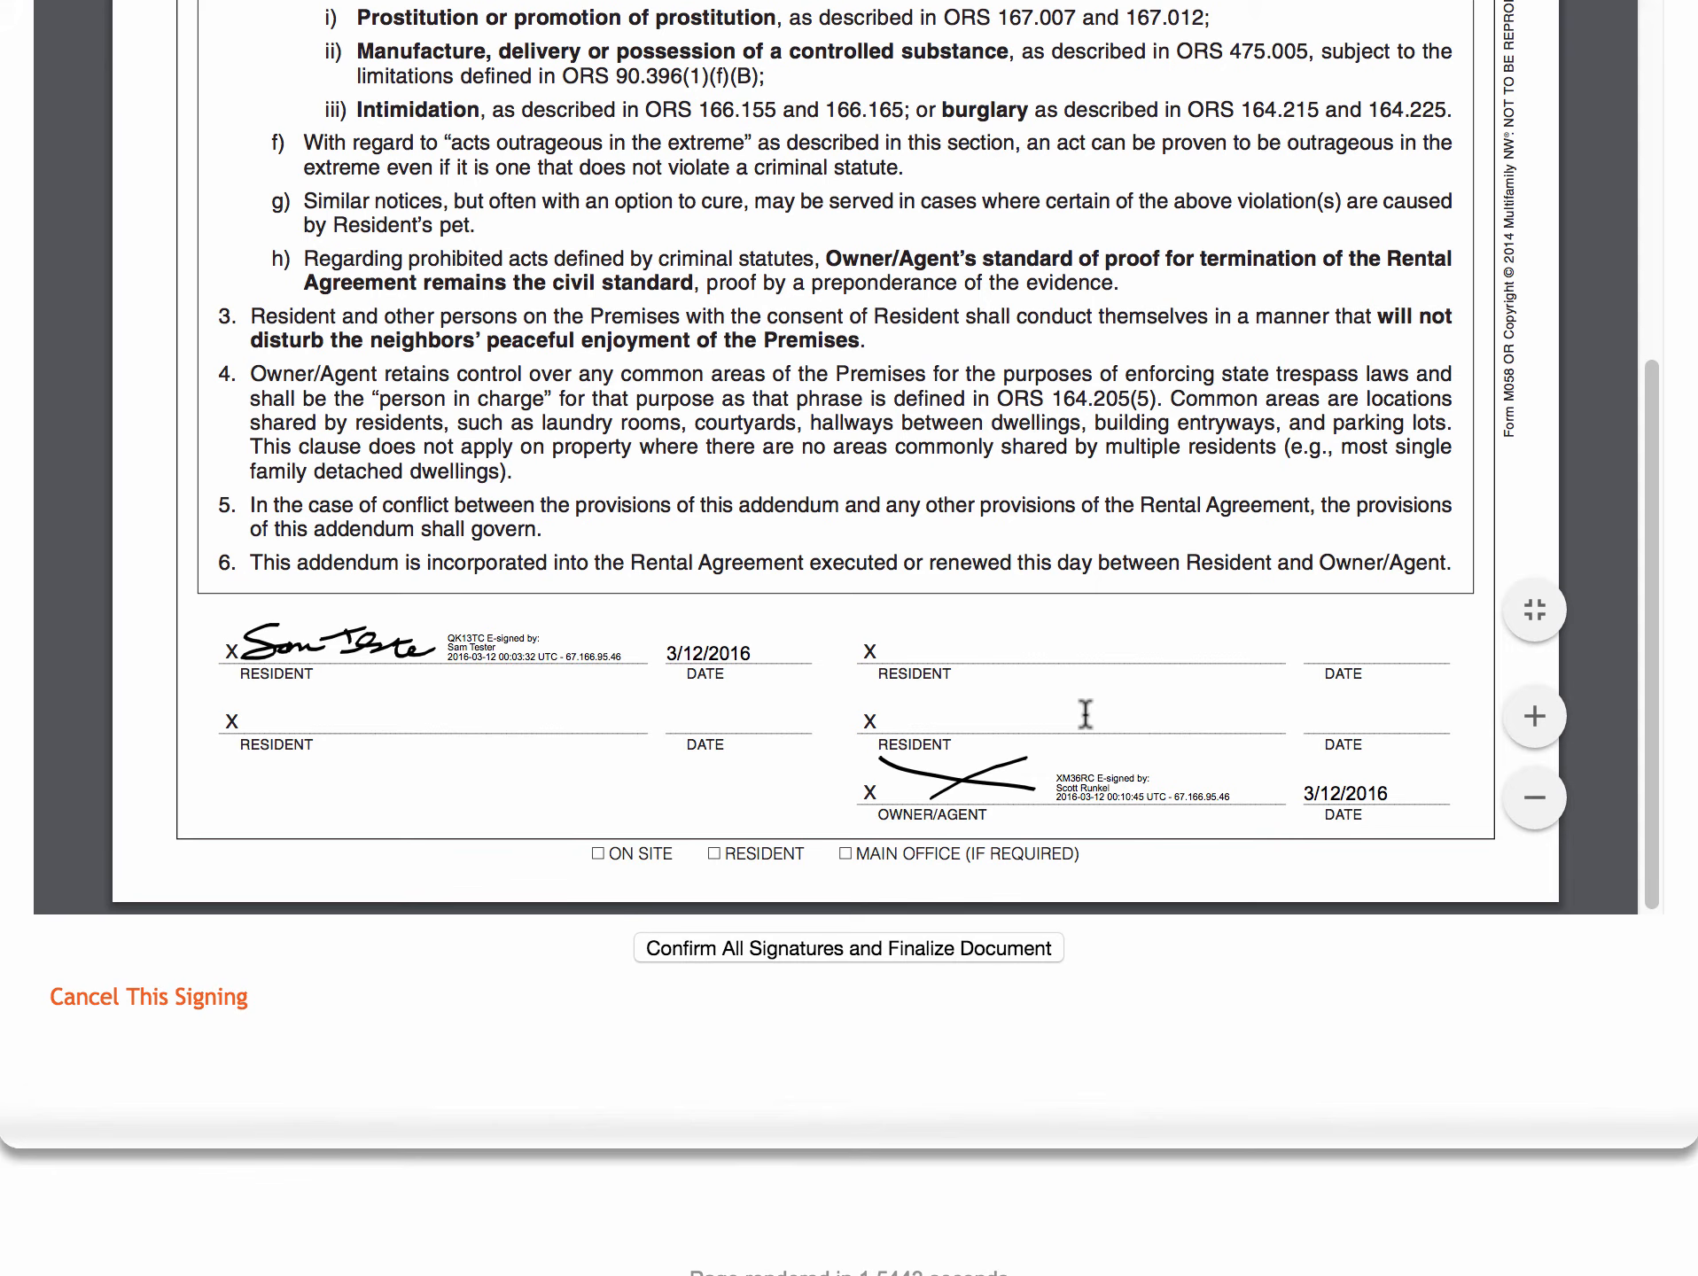
- Zoom the viewer in repeatedly to inspect the addendum text and the resident's e-signature
left_click(1536, 718)
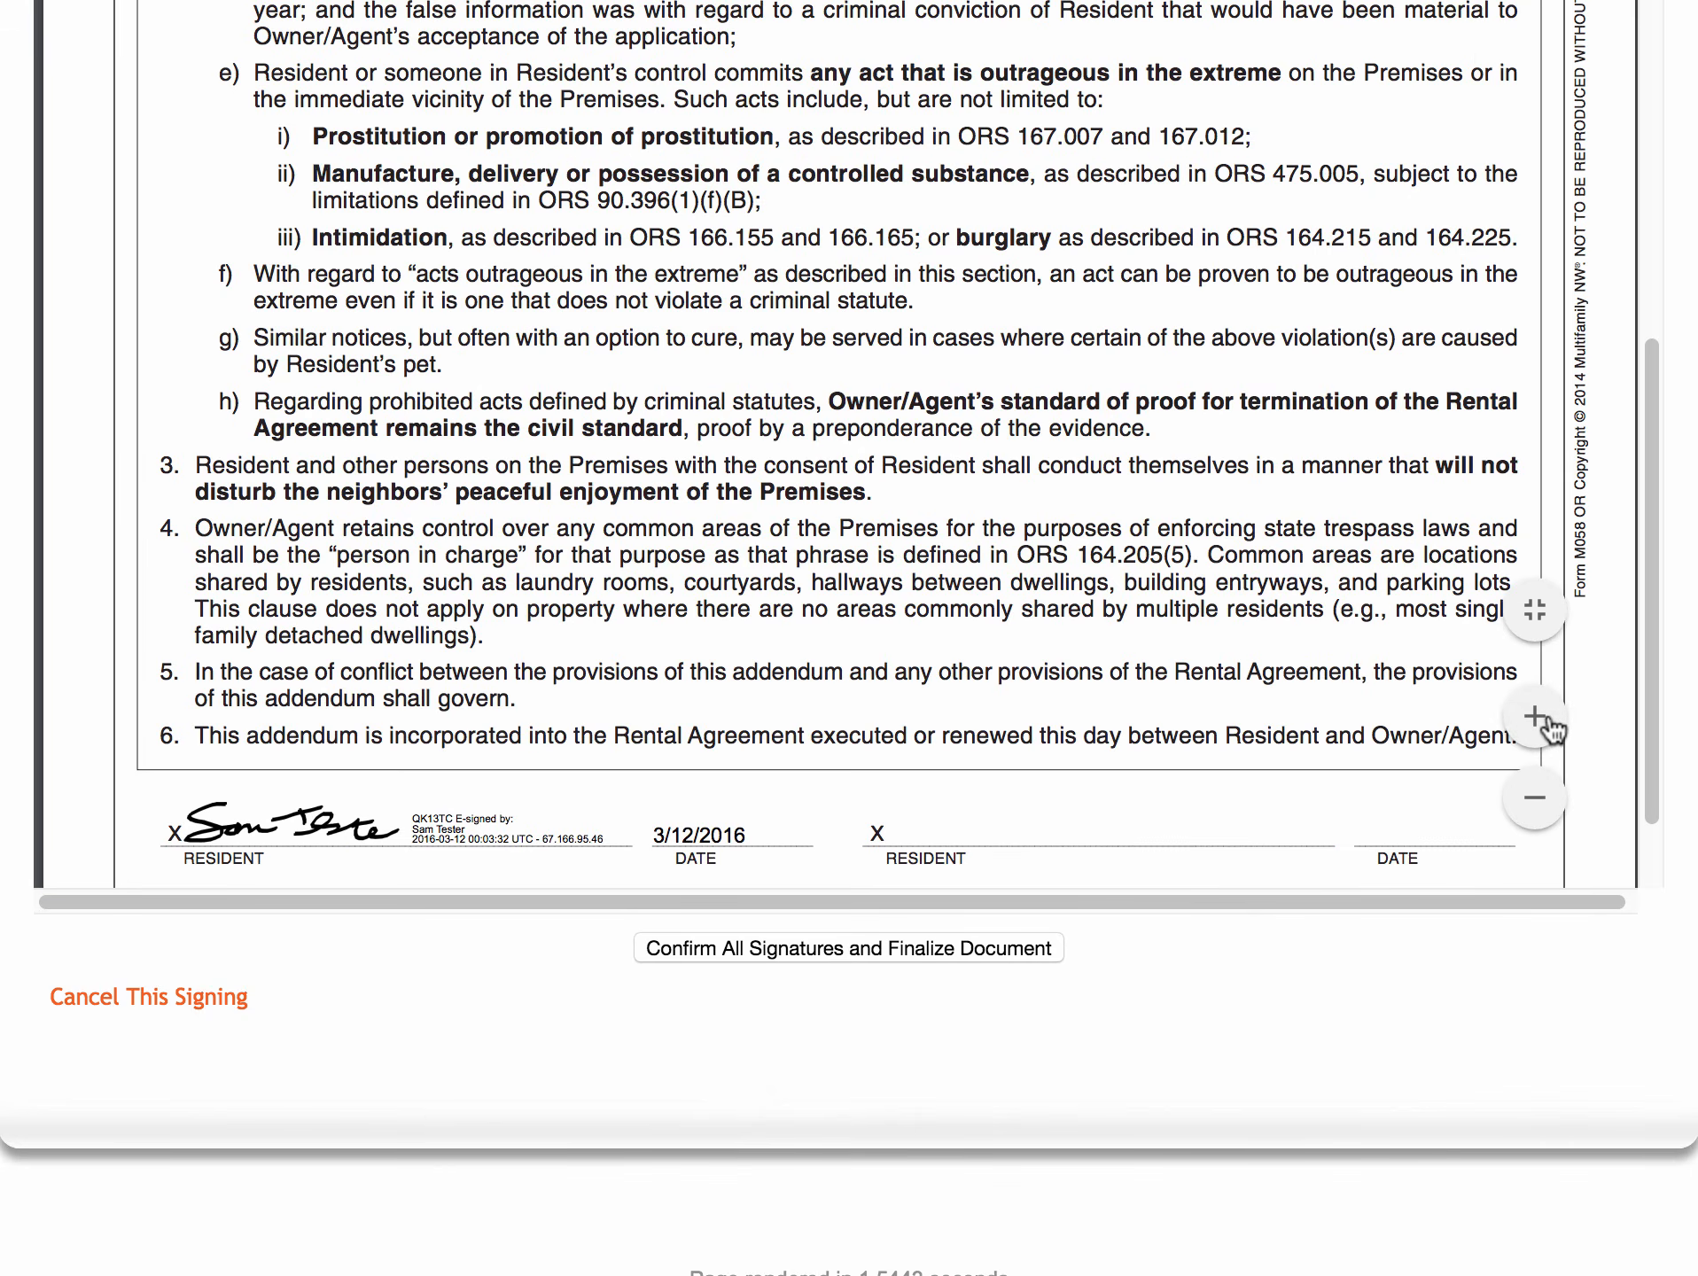
left_click(1542, 719)
left_click(1535, 720)
scroll(1220, 649, "down", 10)
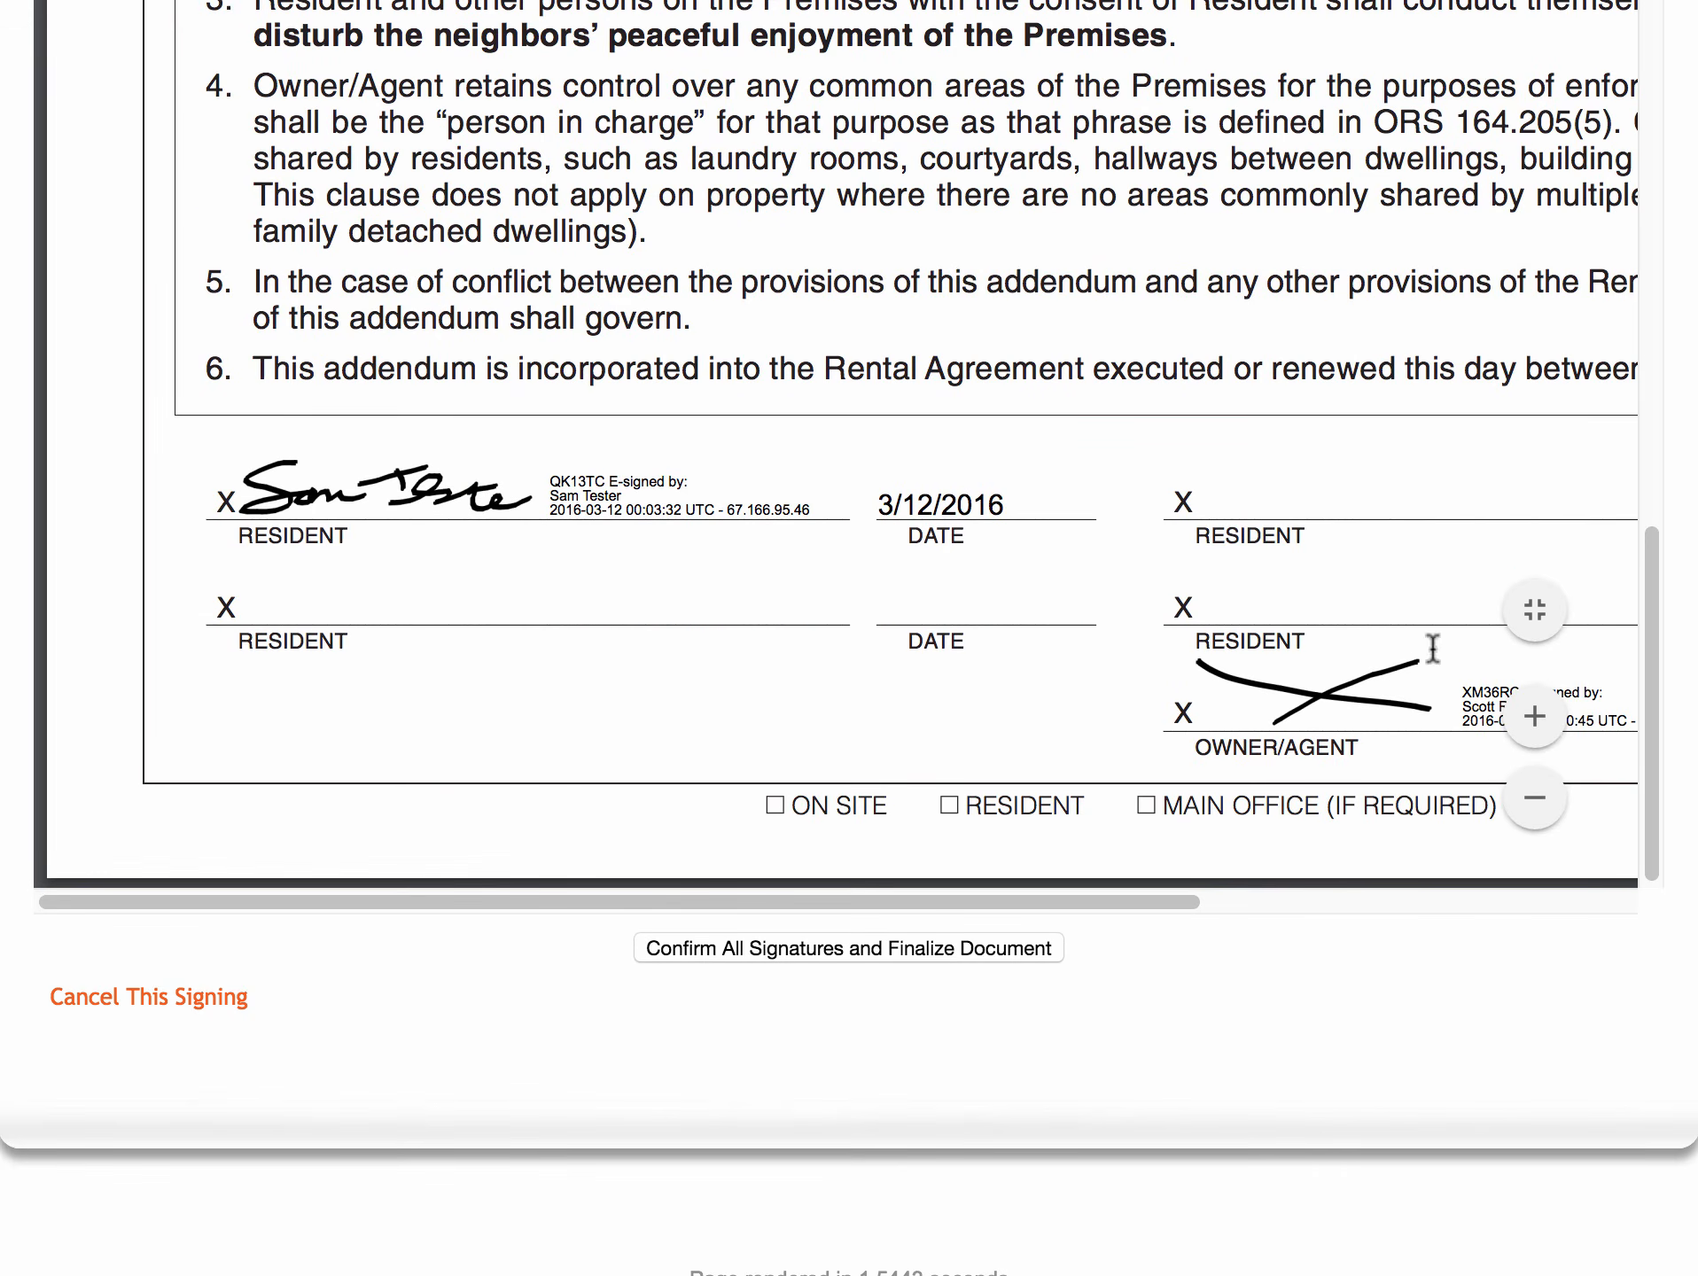
left_click(1534, 718)
left_click(1538, 720)
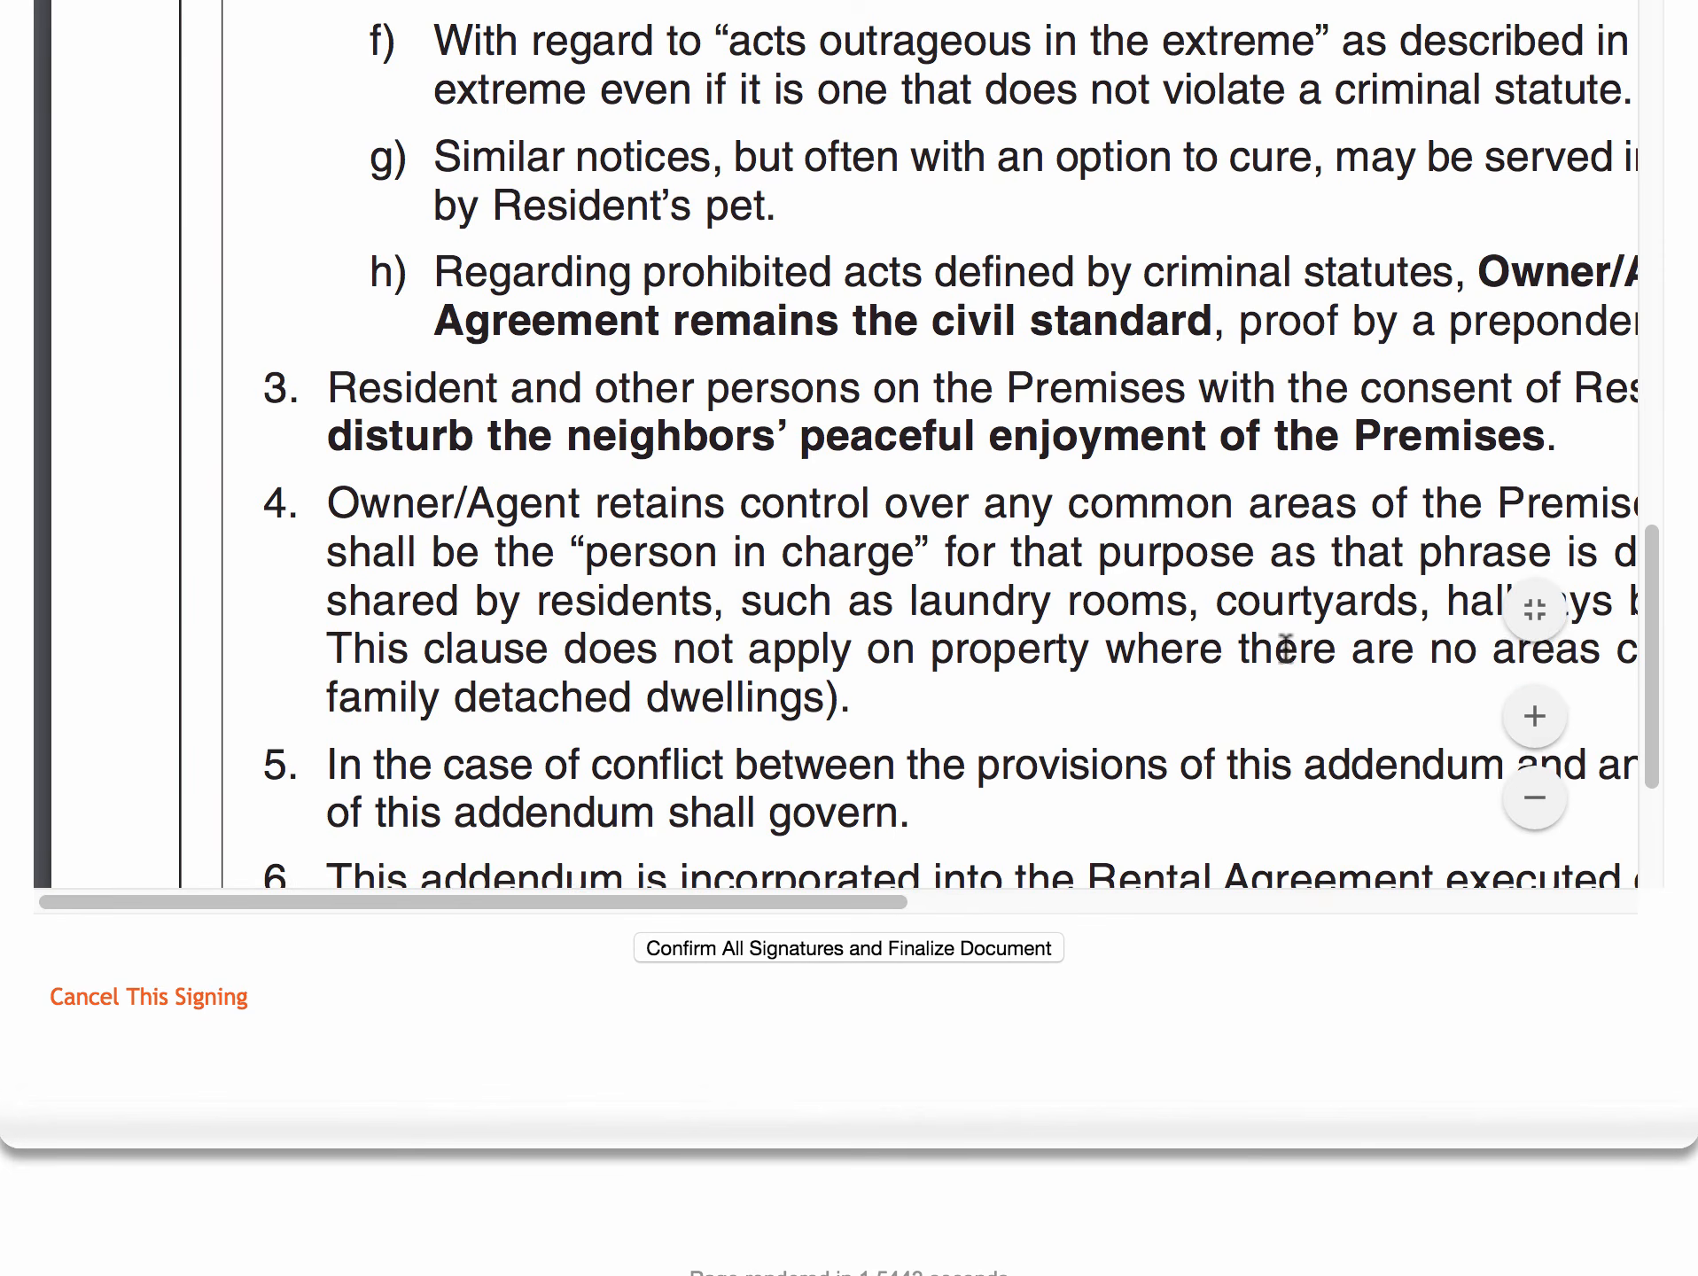
scroll(1285, 649, "down", 5)
left_click(1542, 716)
left_click(1535, 716)
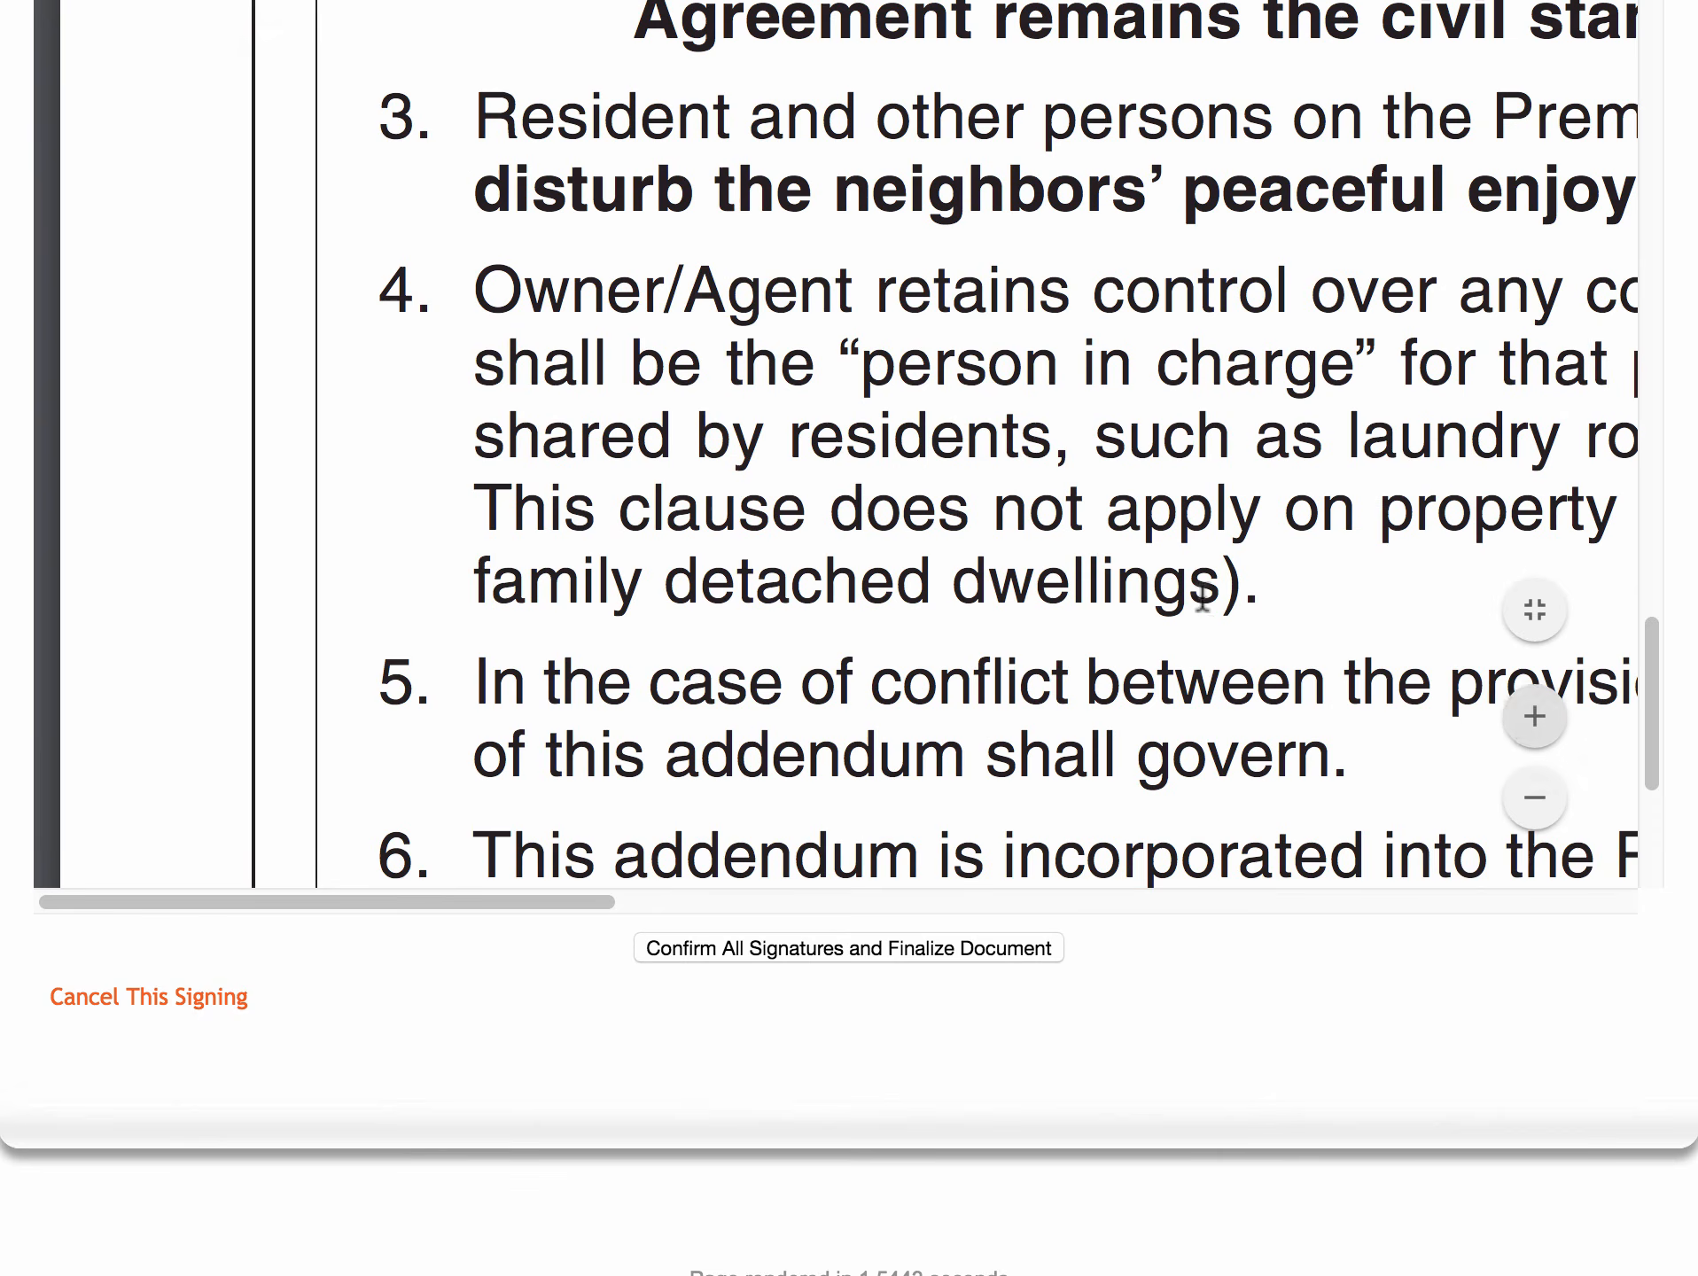
- Confirm all signatures and finalize the signed documents
scroll(1203, 598, "down", 5)
scroll(1135, 598, "up", 5)
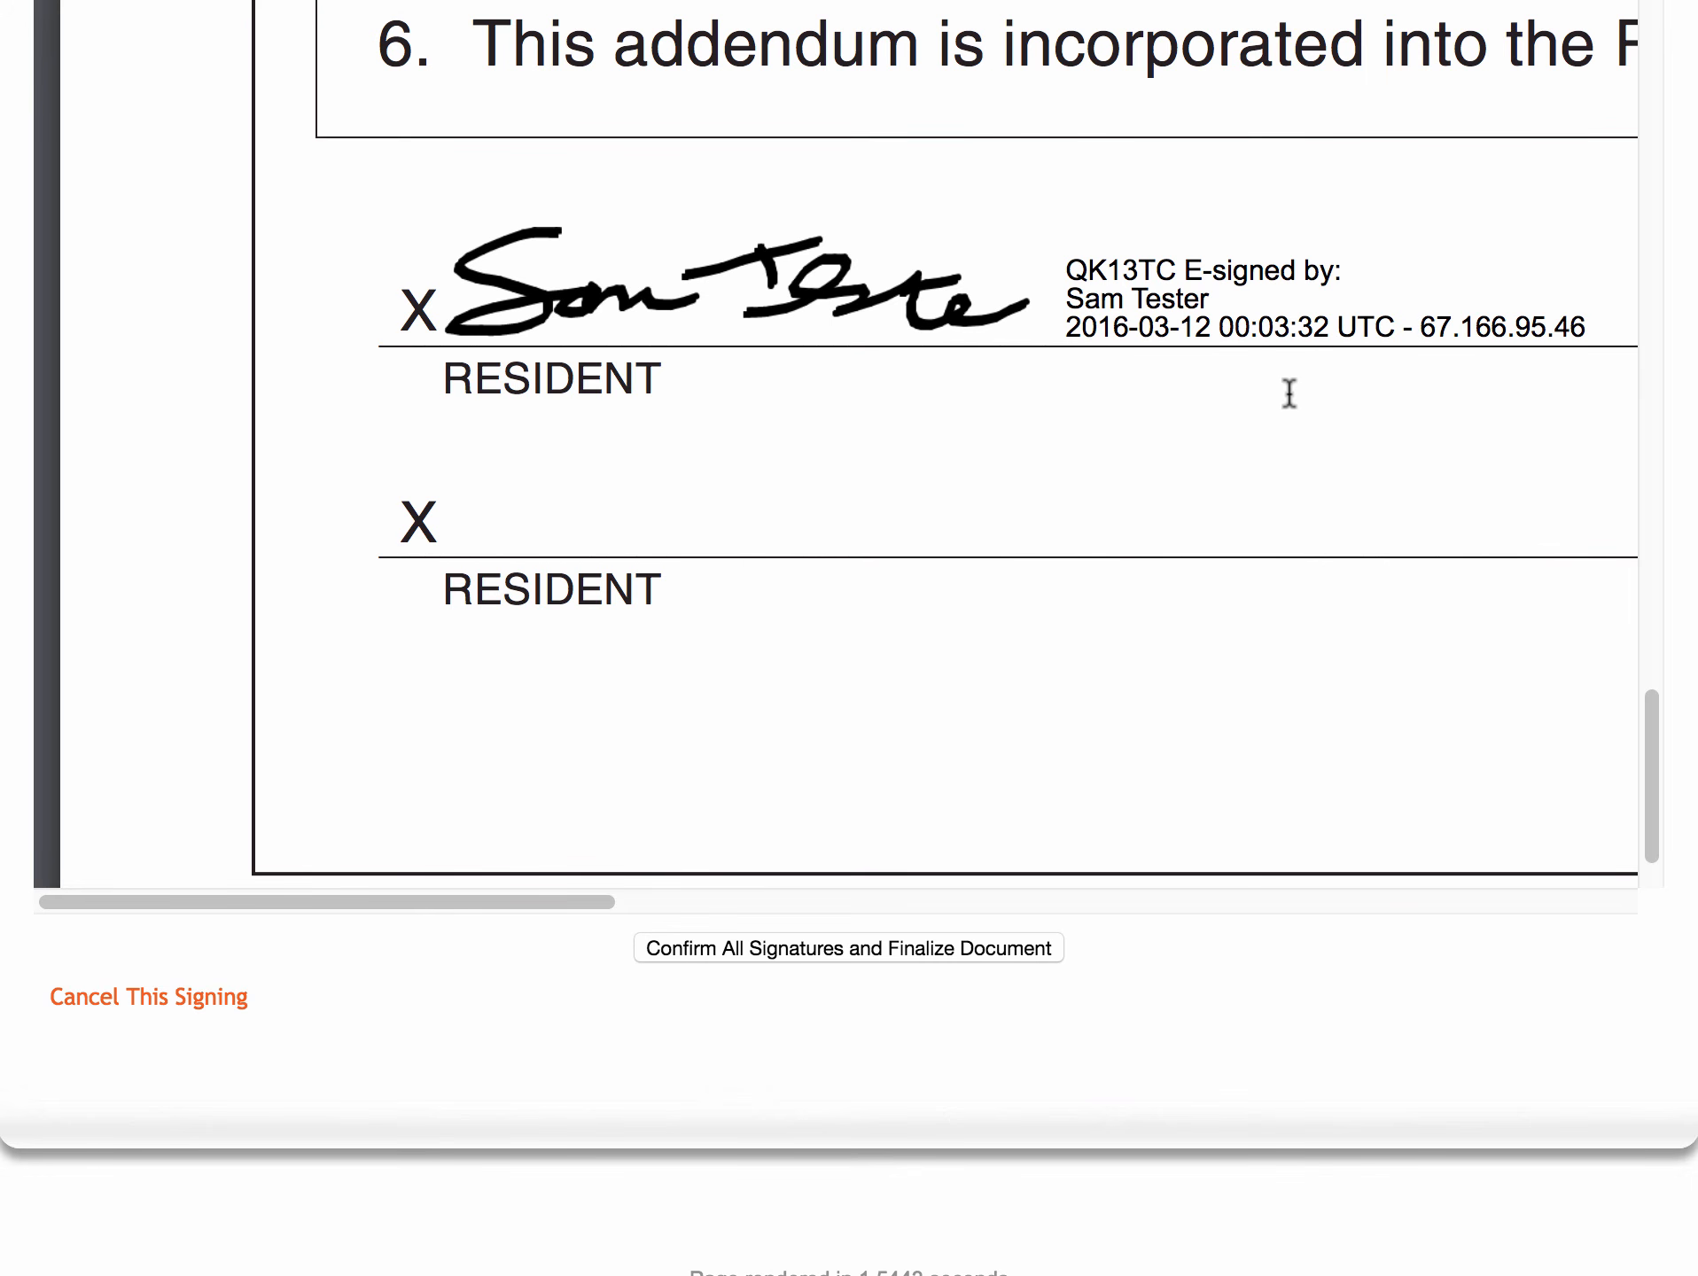
scroll(1249, 379, "down", 3)
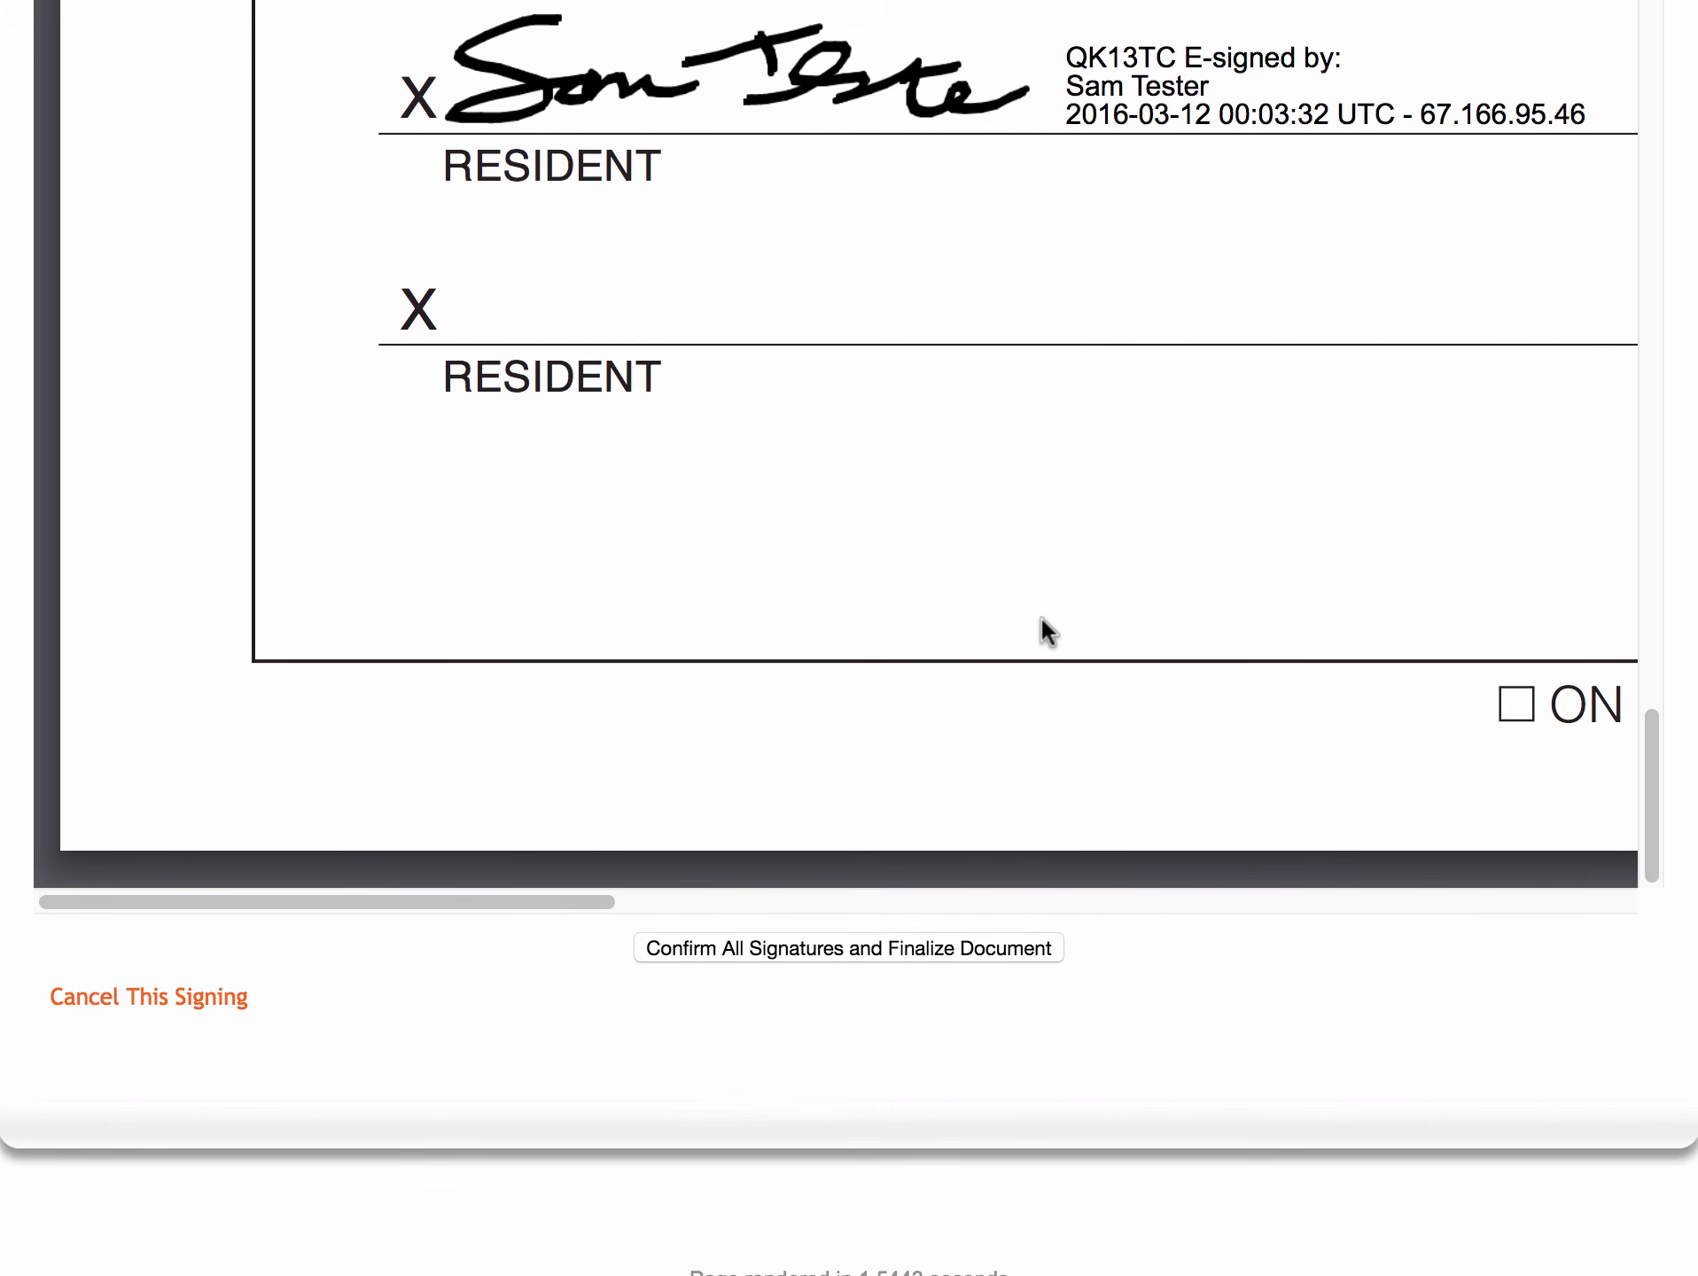
left_click(816, 936)
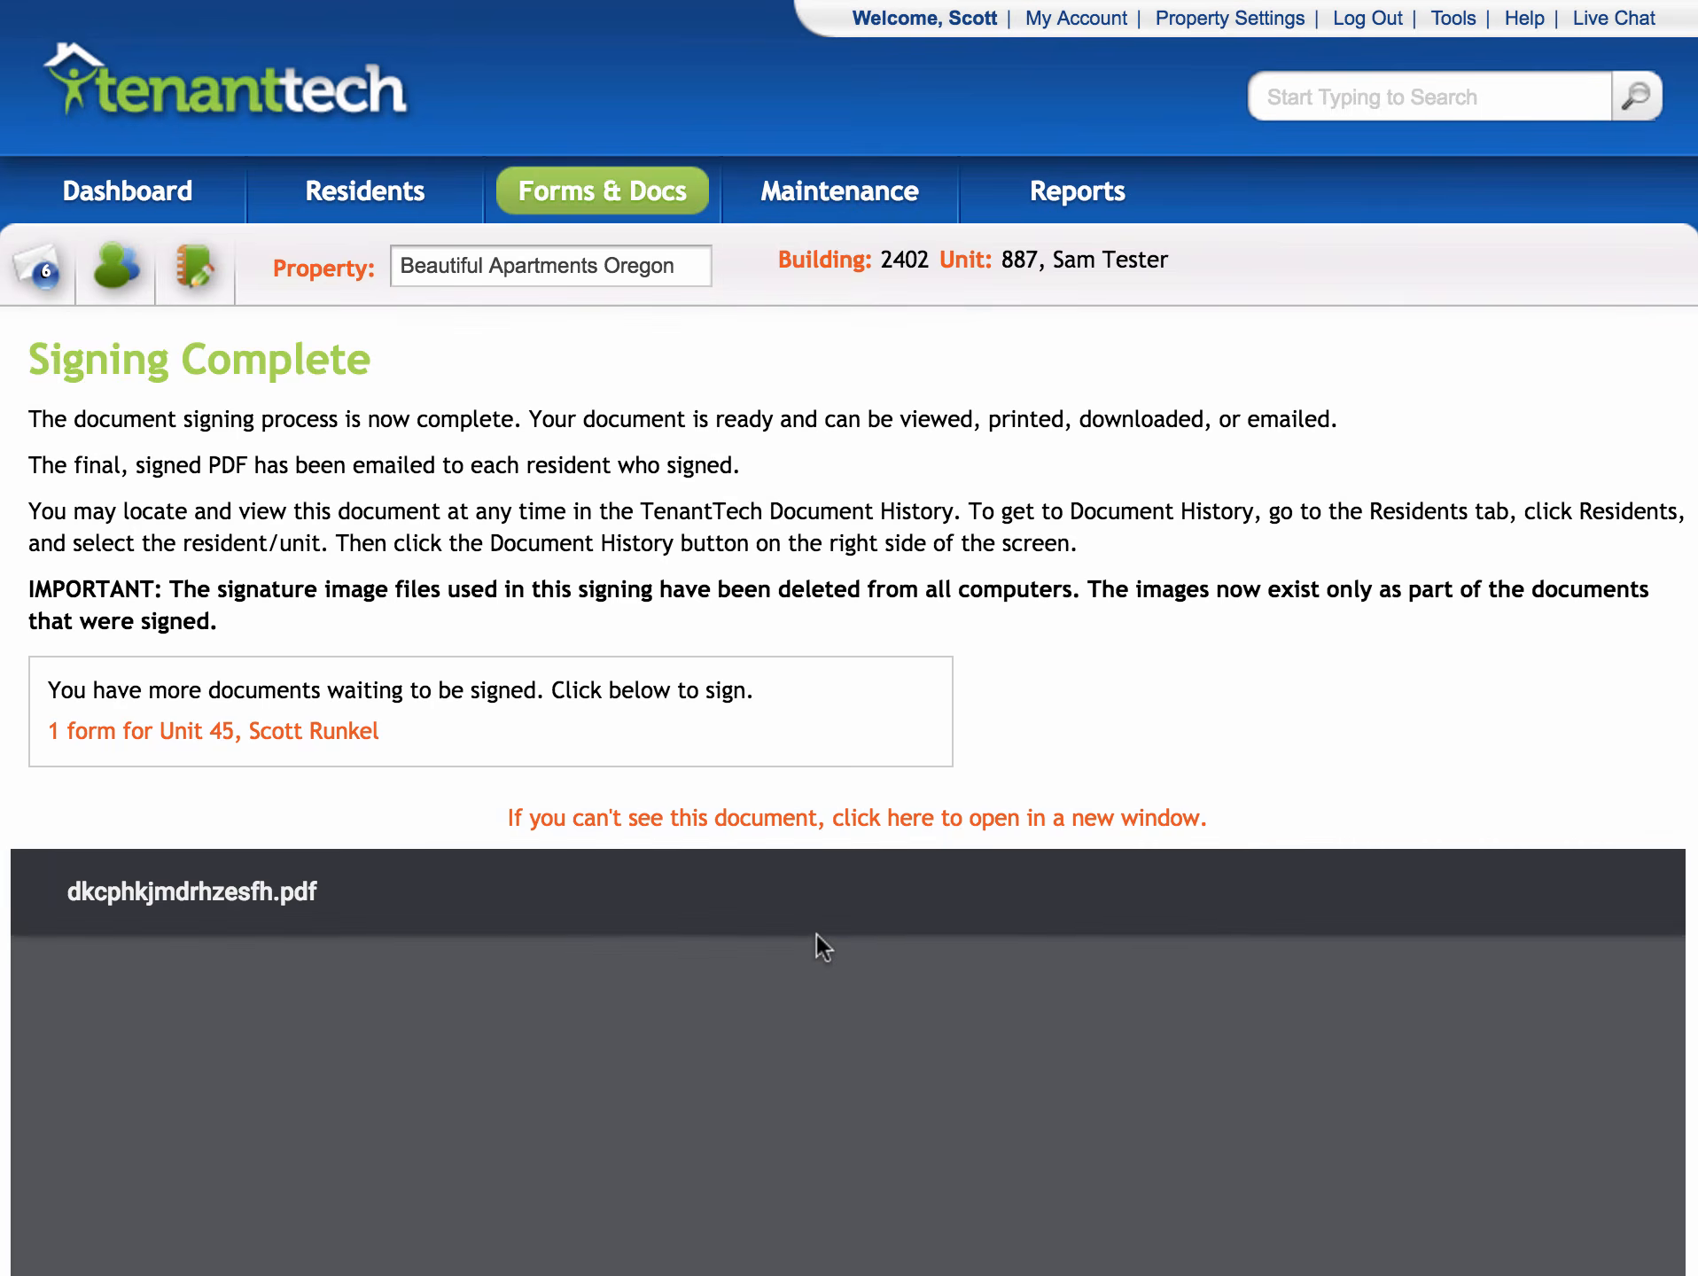
- Scroll the finished PDF to page 5 and zoom into its Electronic Signature Summary
scroll(1289, 576, "down", 4)
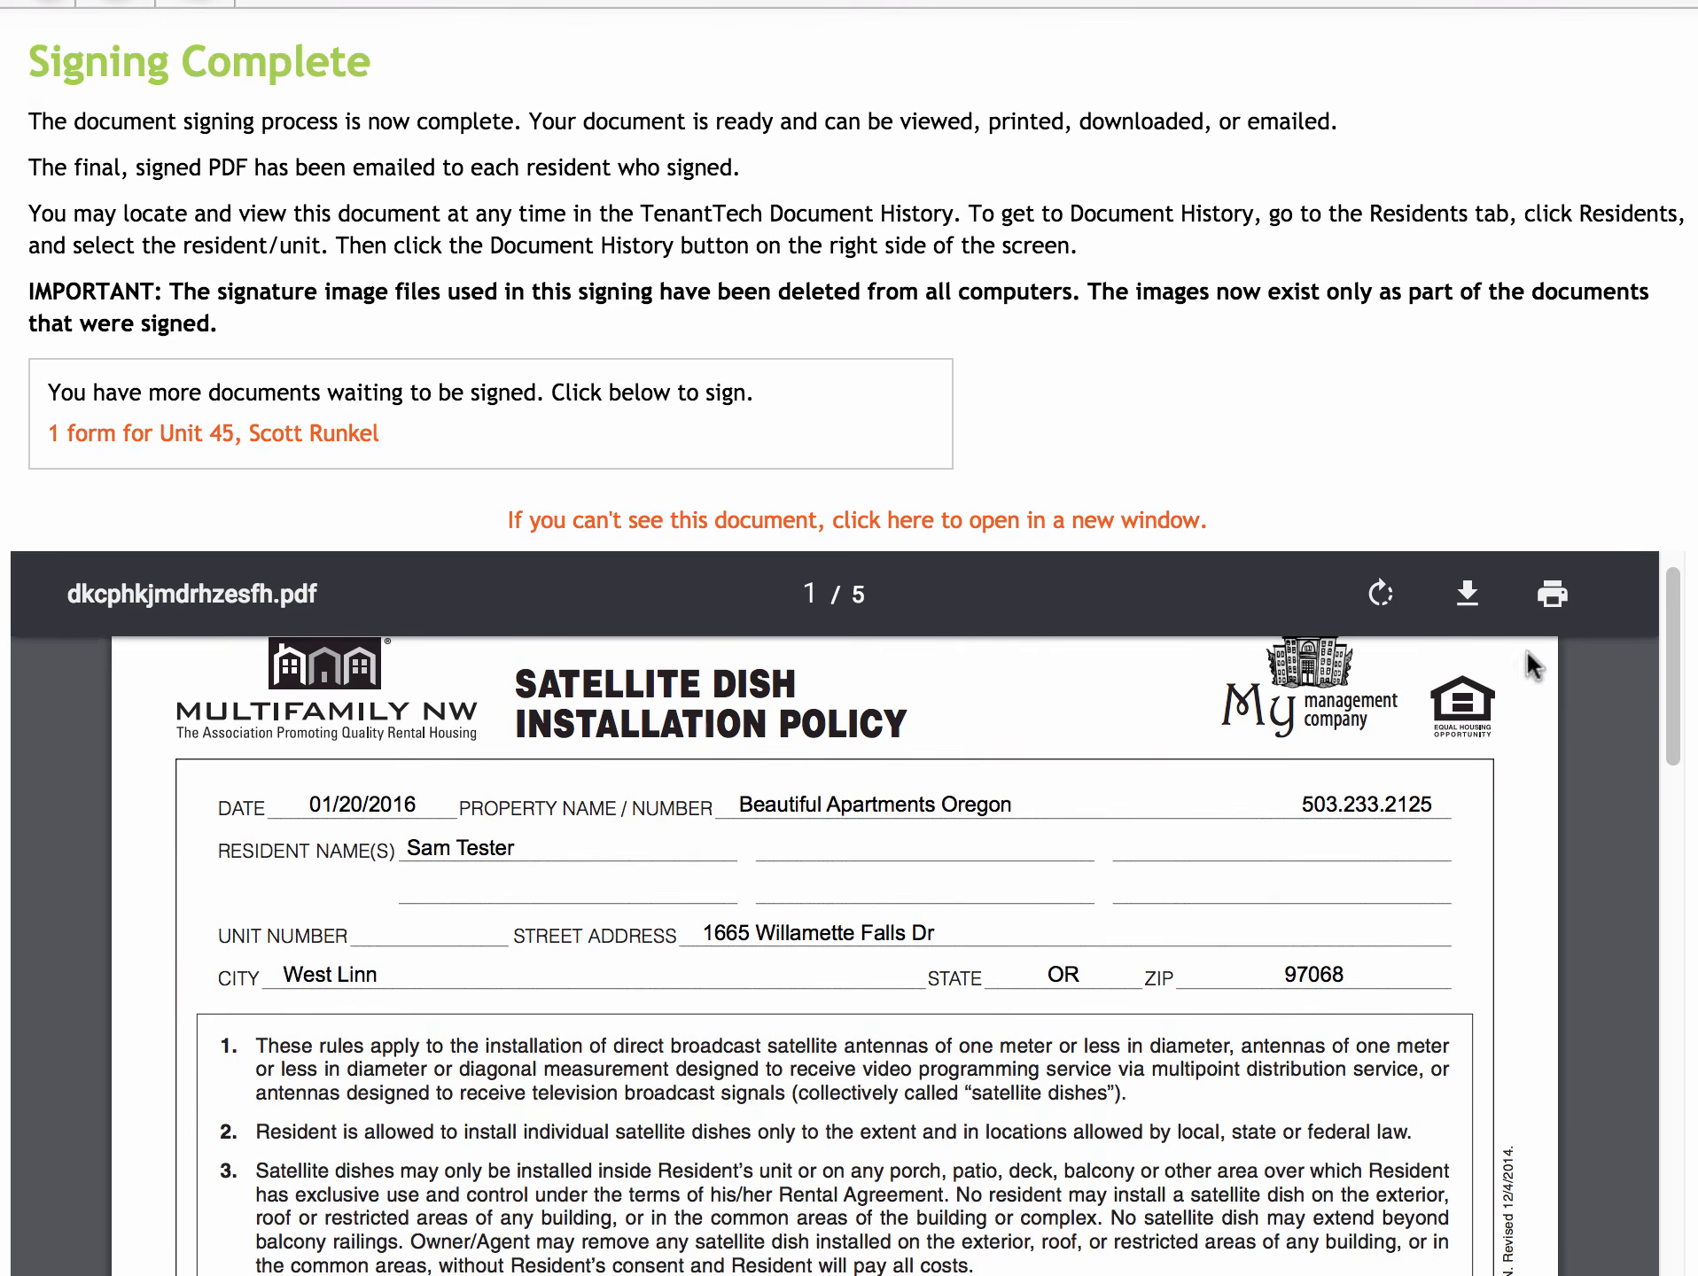
scroll(1531, 663, "down", 20)
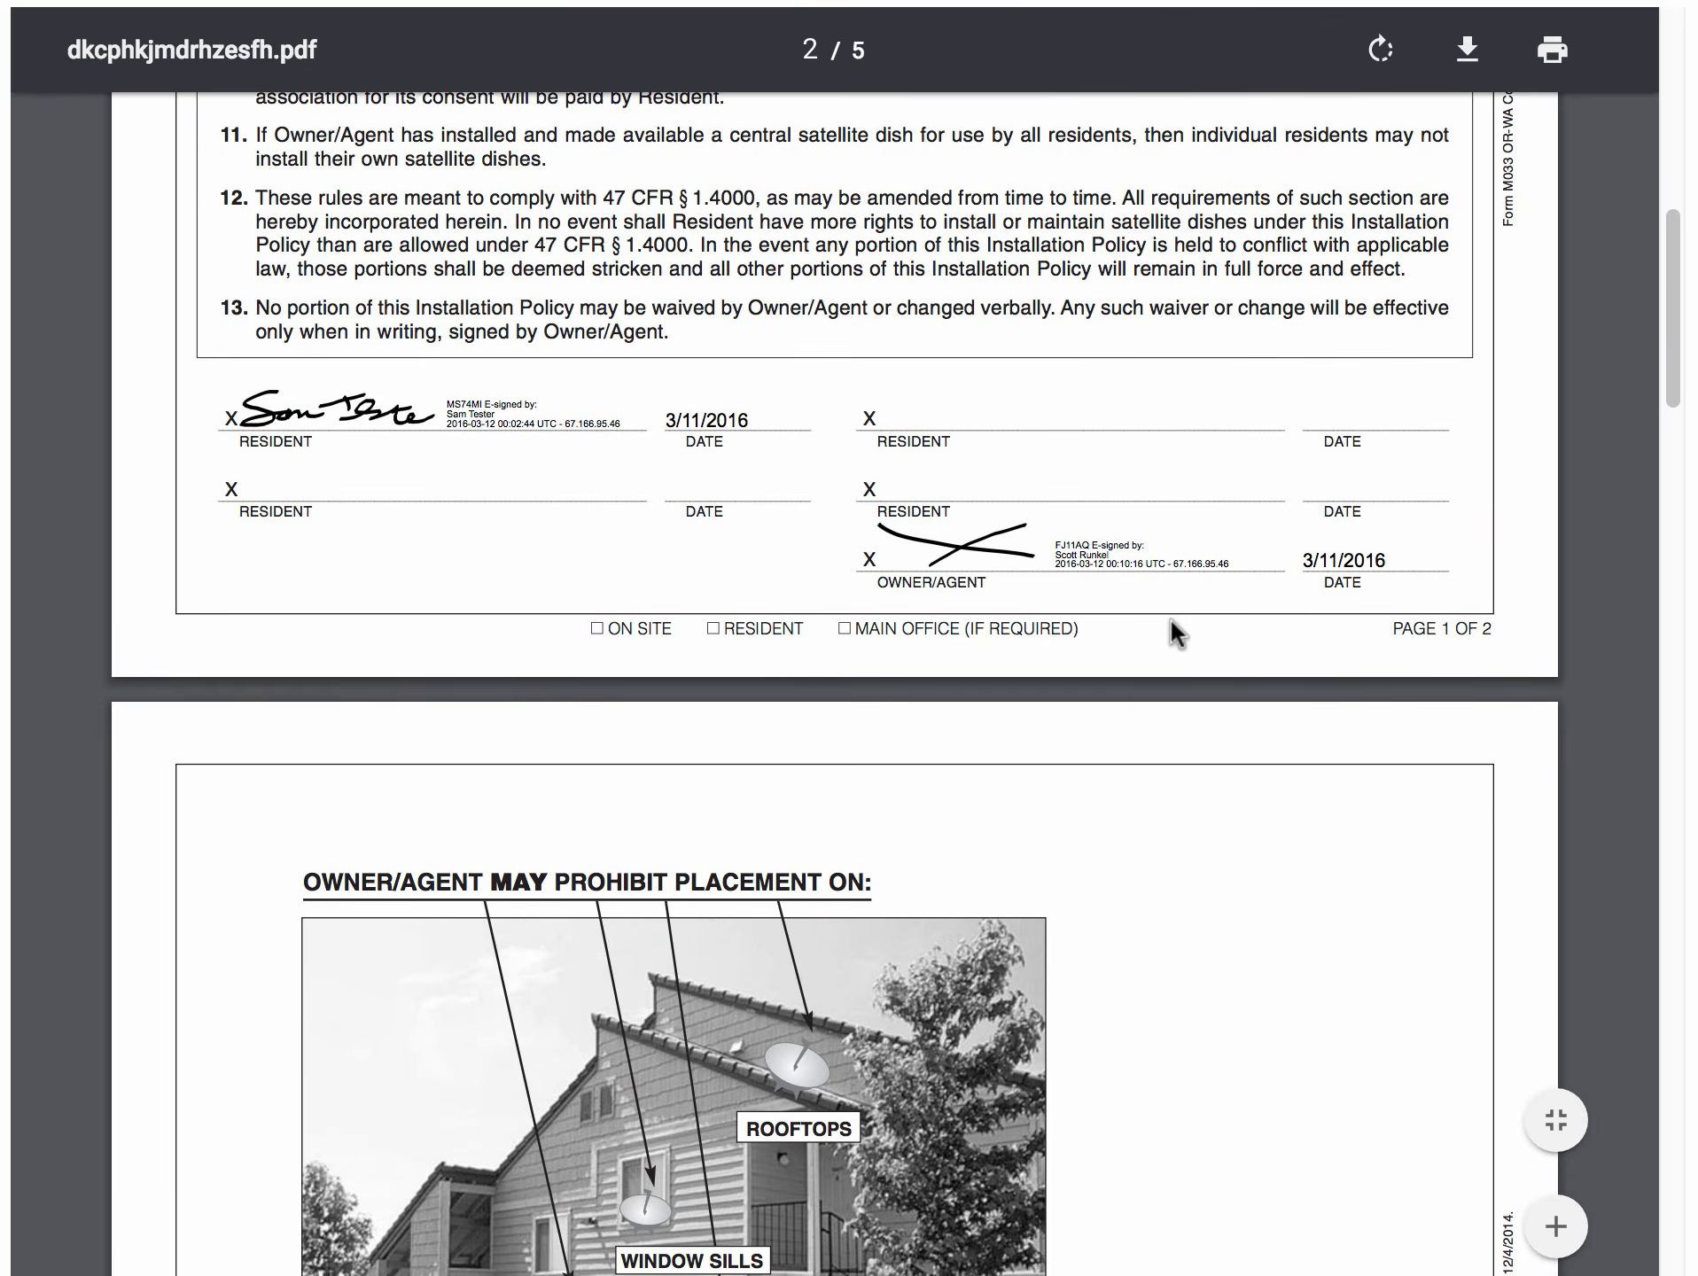
scroll(1170, 617, "down", 20)
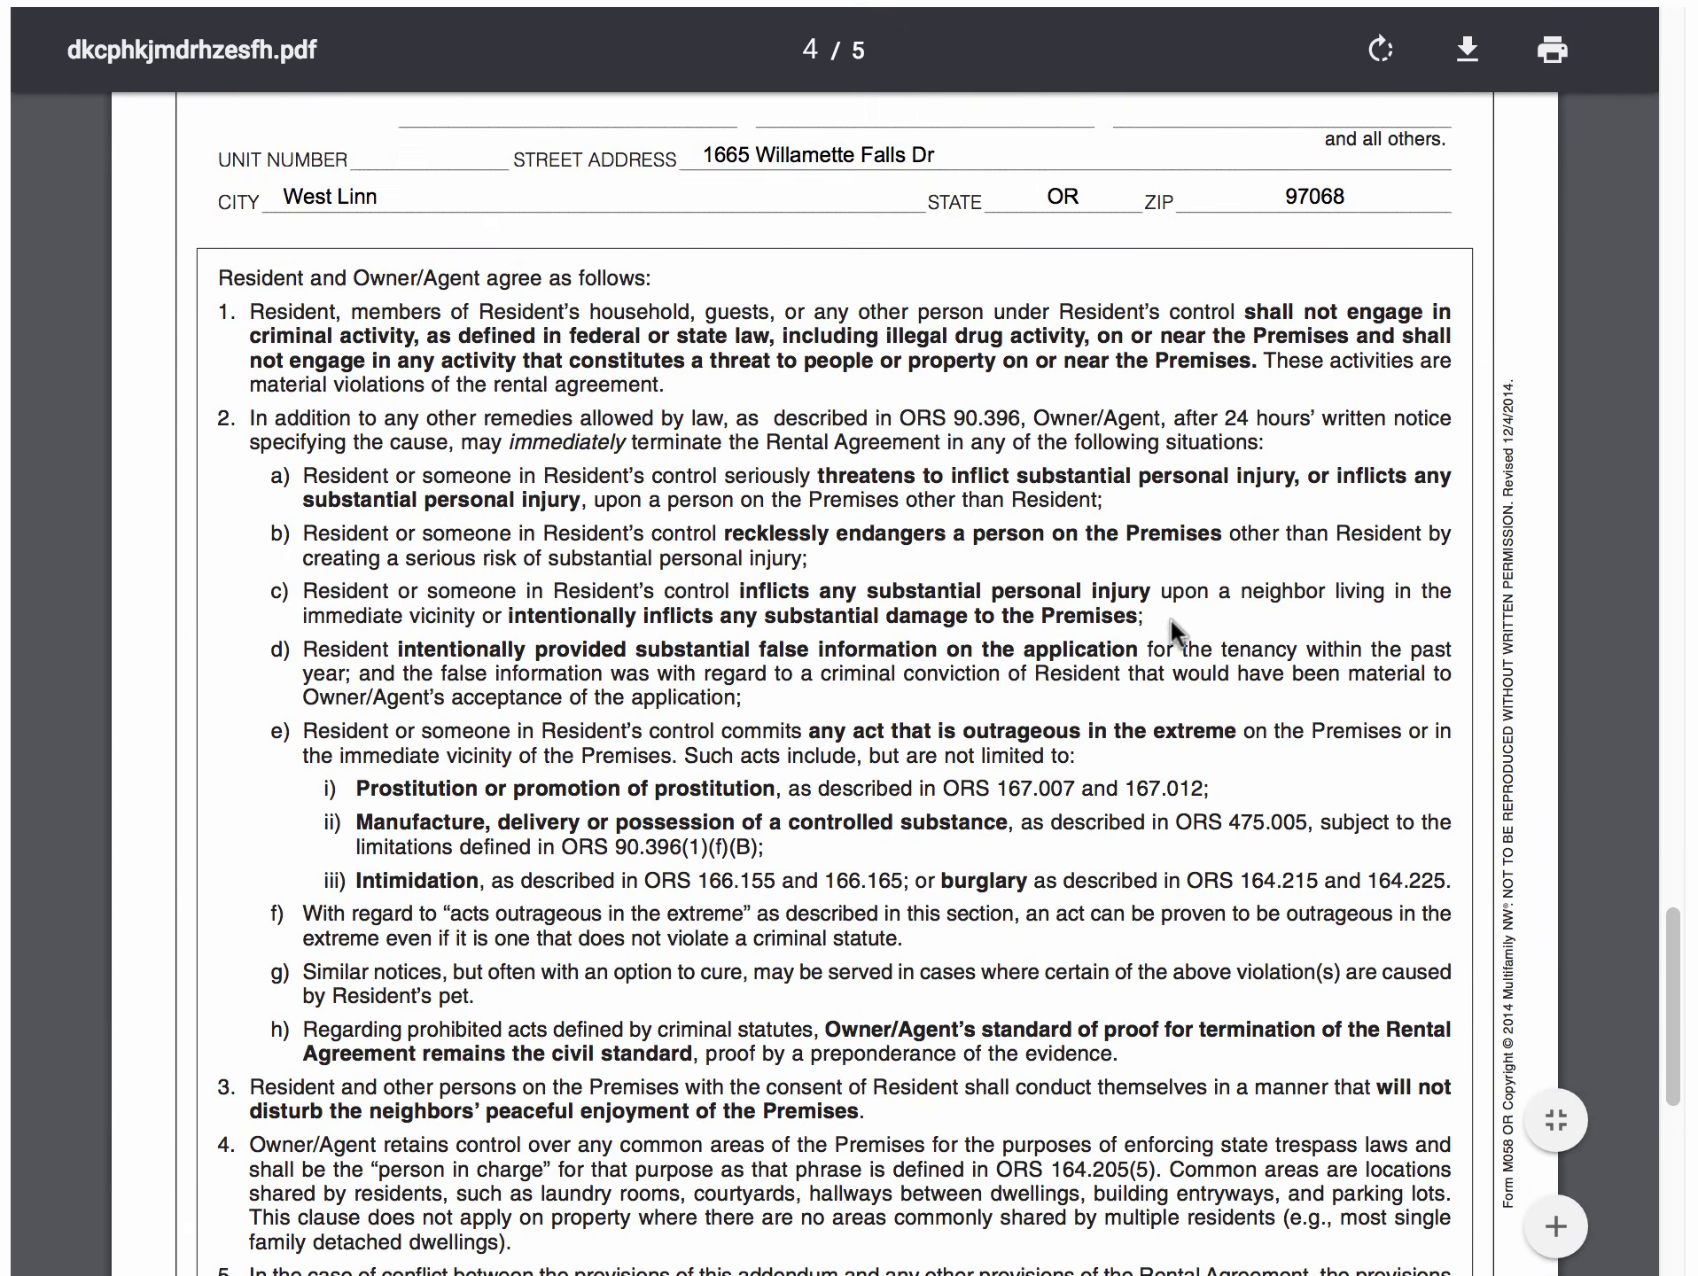
scroll(1169, 620, "down", 15)
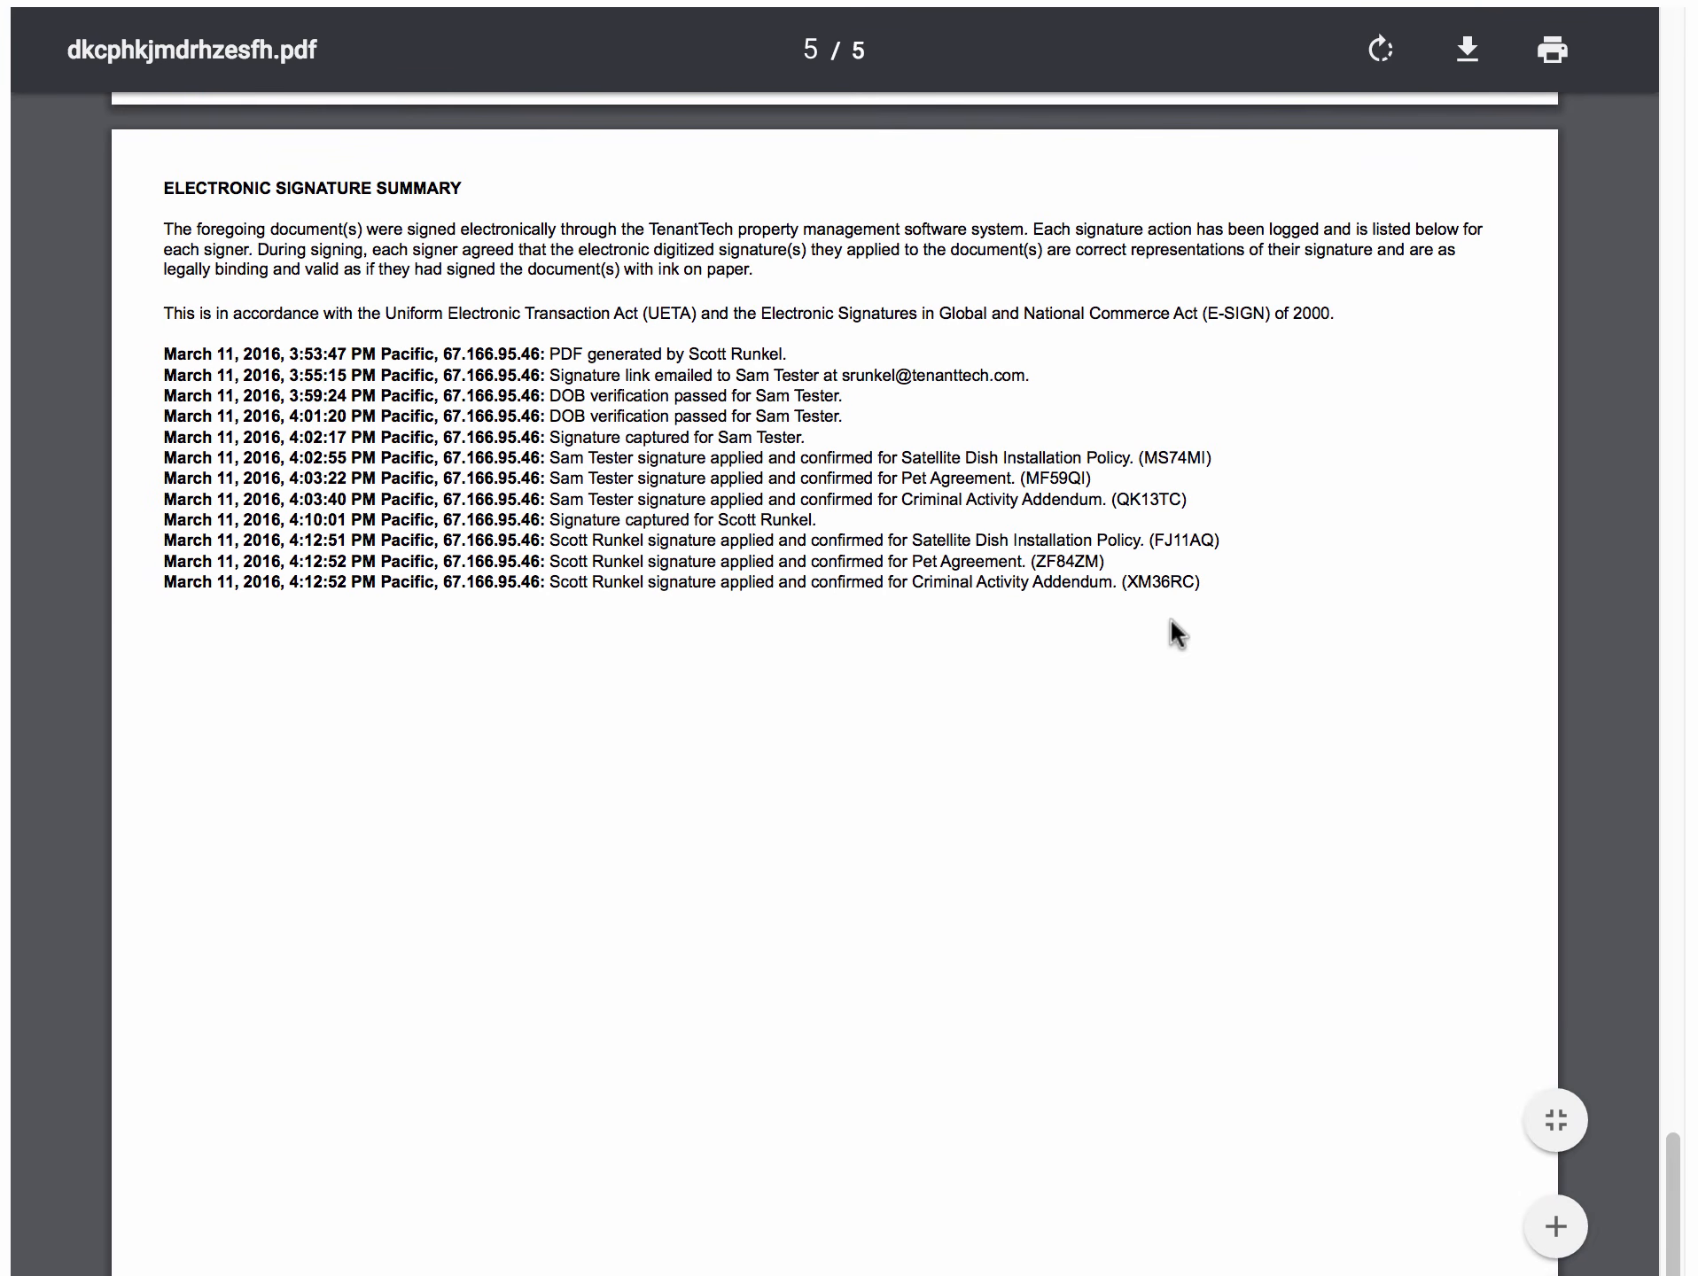
left_click(1555, 1226)
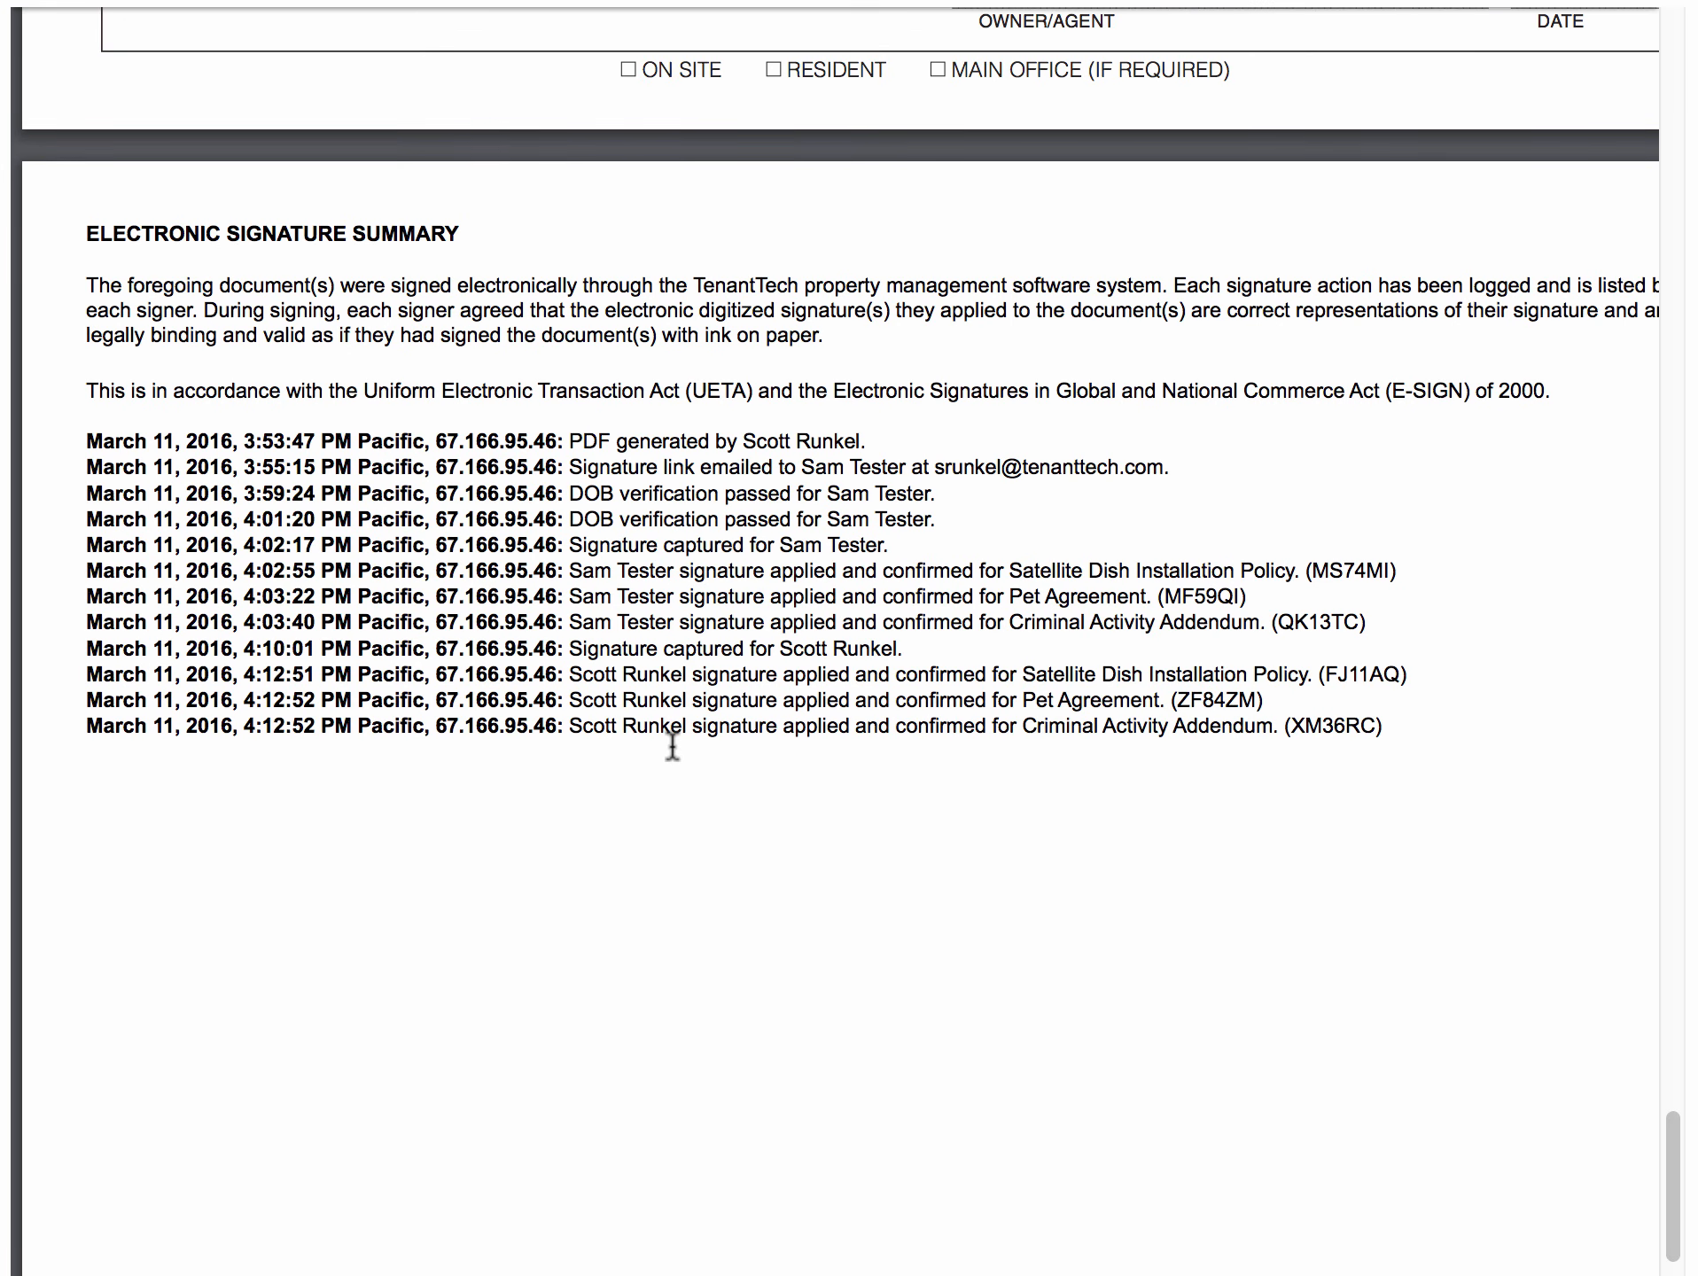
scroll(849, 638, "up", 8)
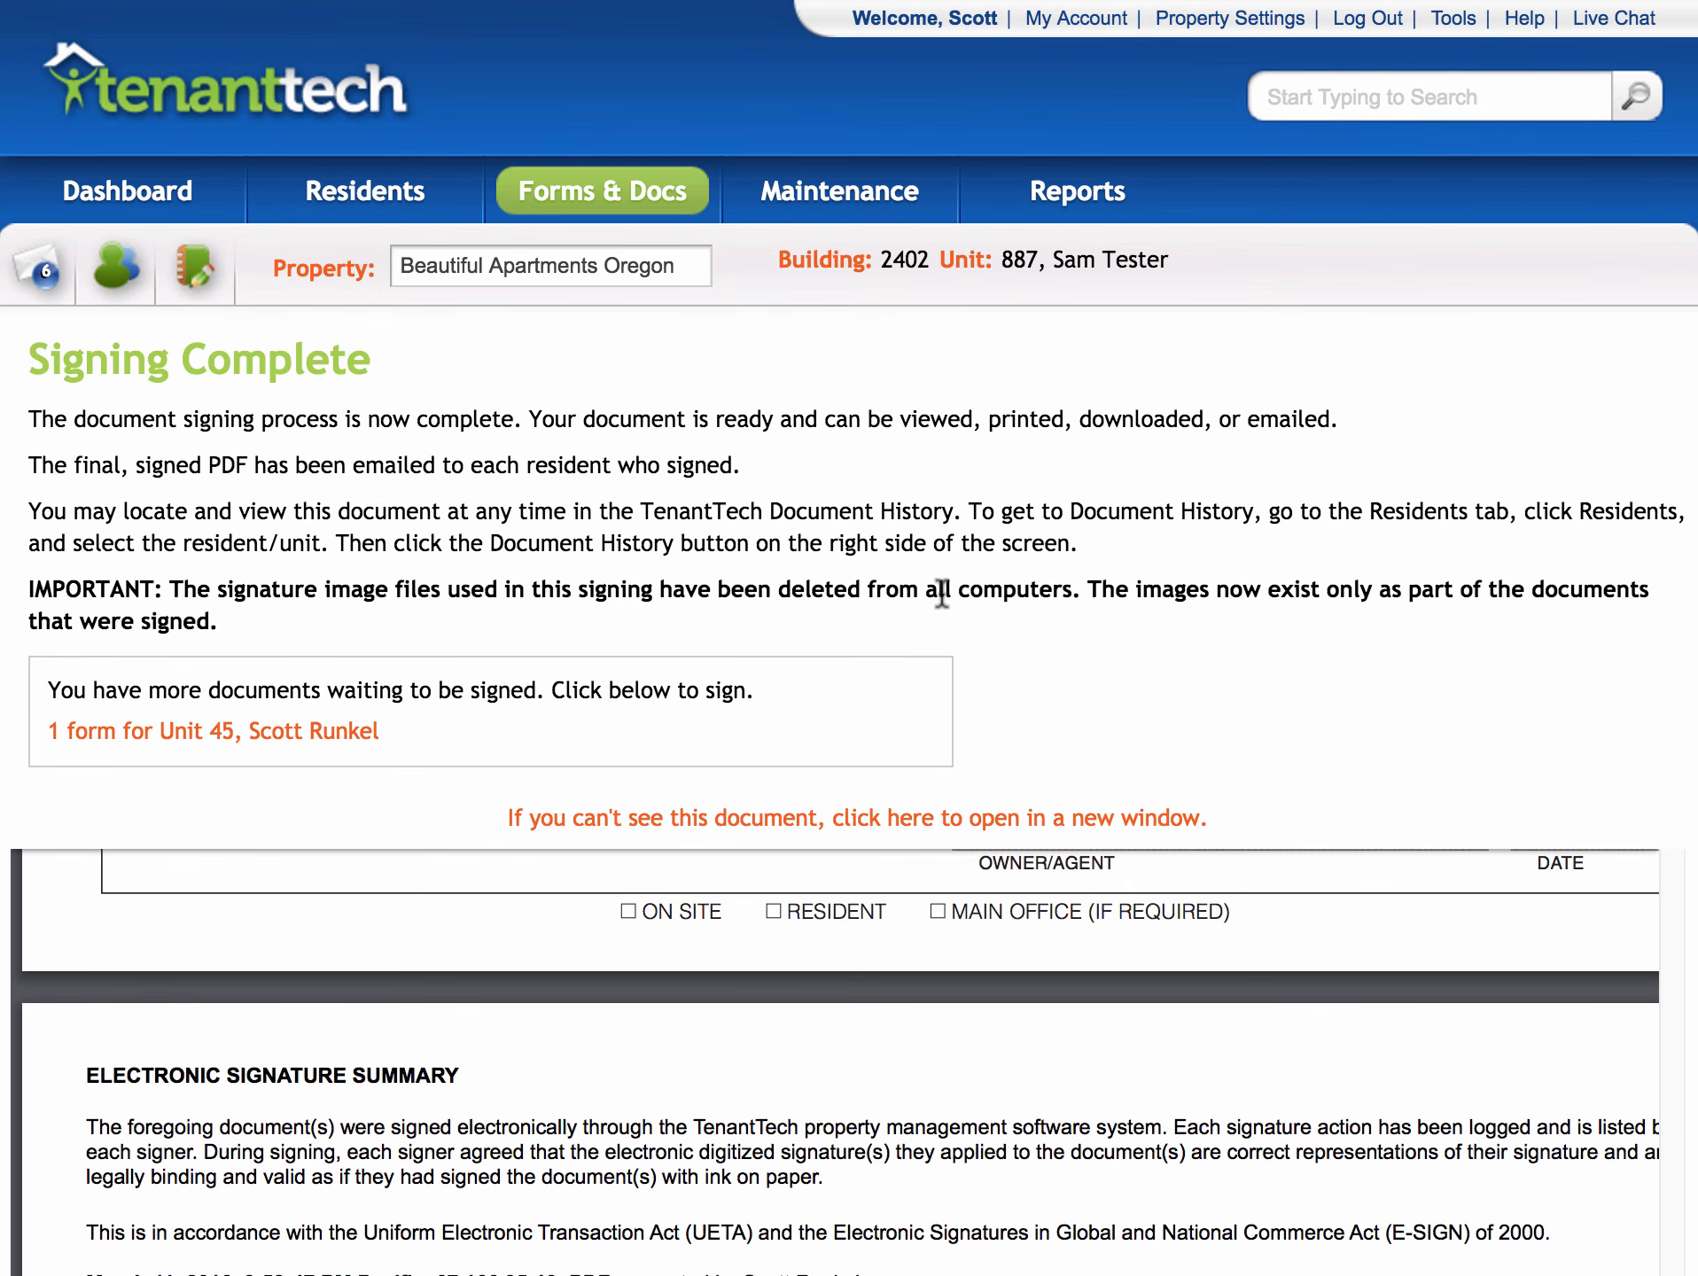
- From Residents, open Unit 887's Document History and expand today's entry to show its three signed forms
mouse_move(355, 188)
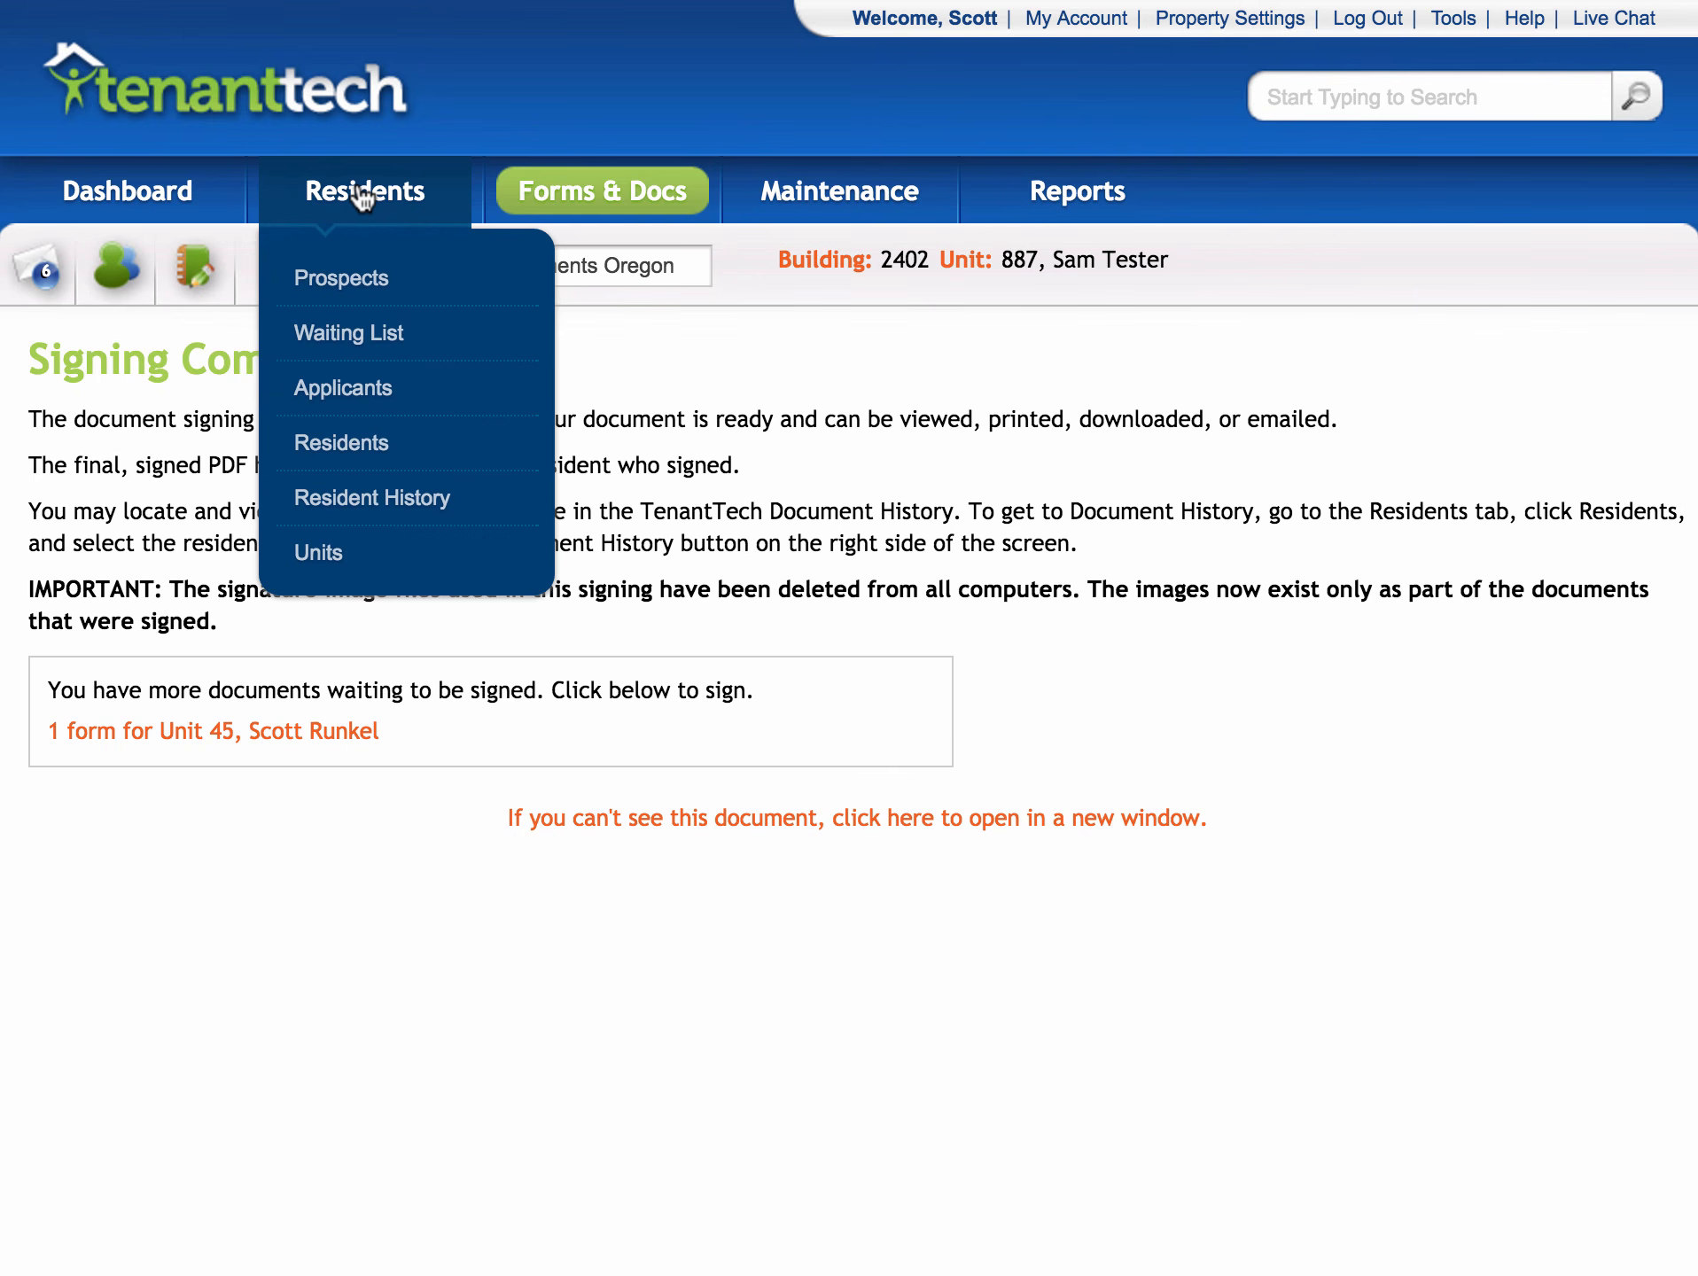
left_click(362, 196)
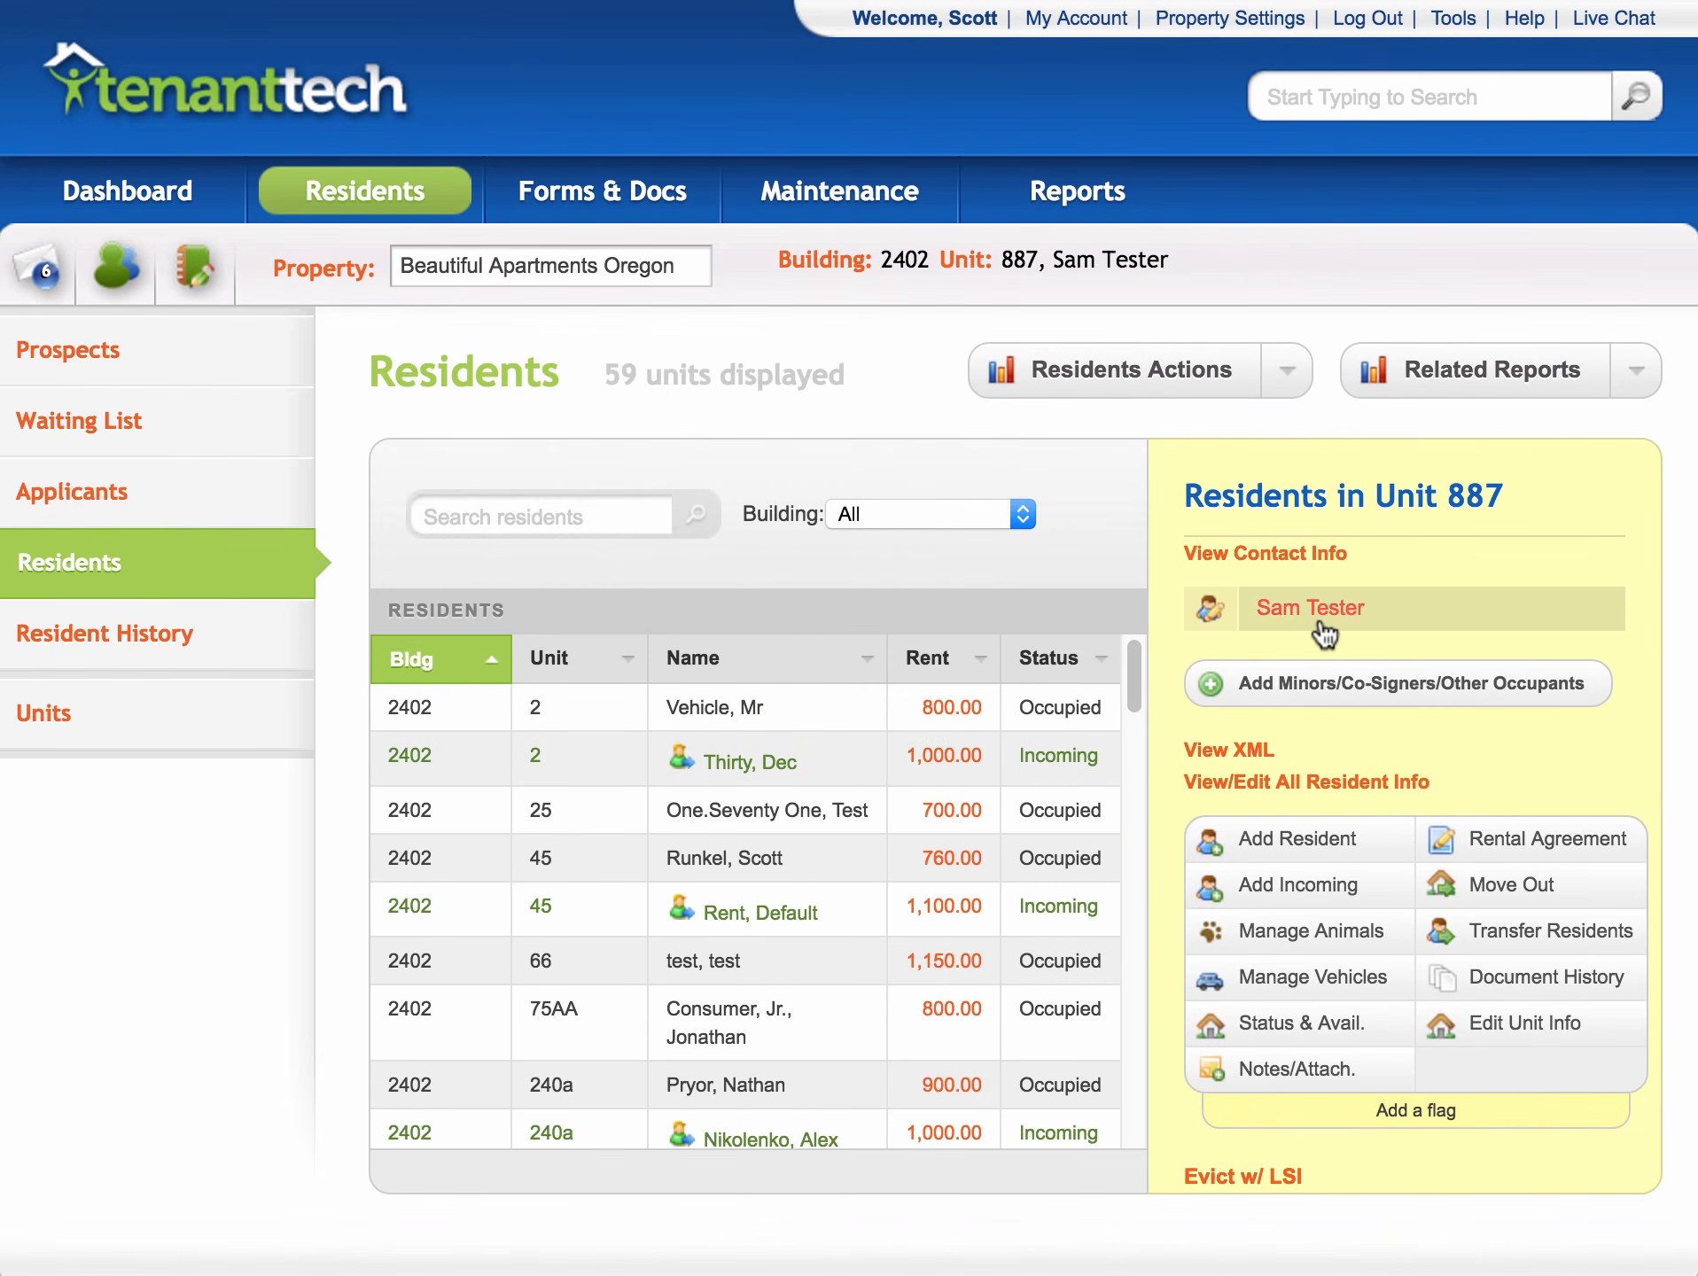
left_click(1502, 970)
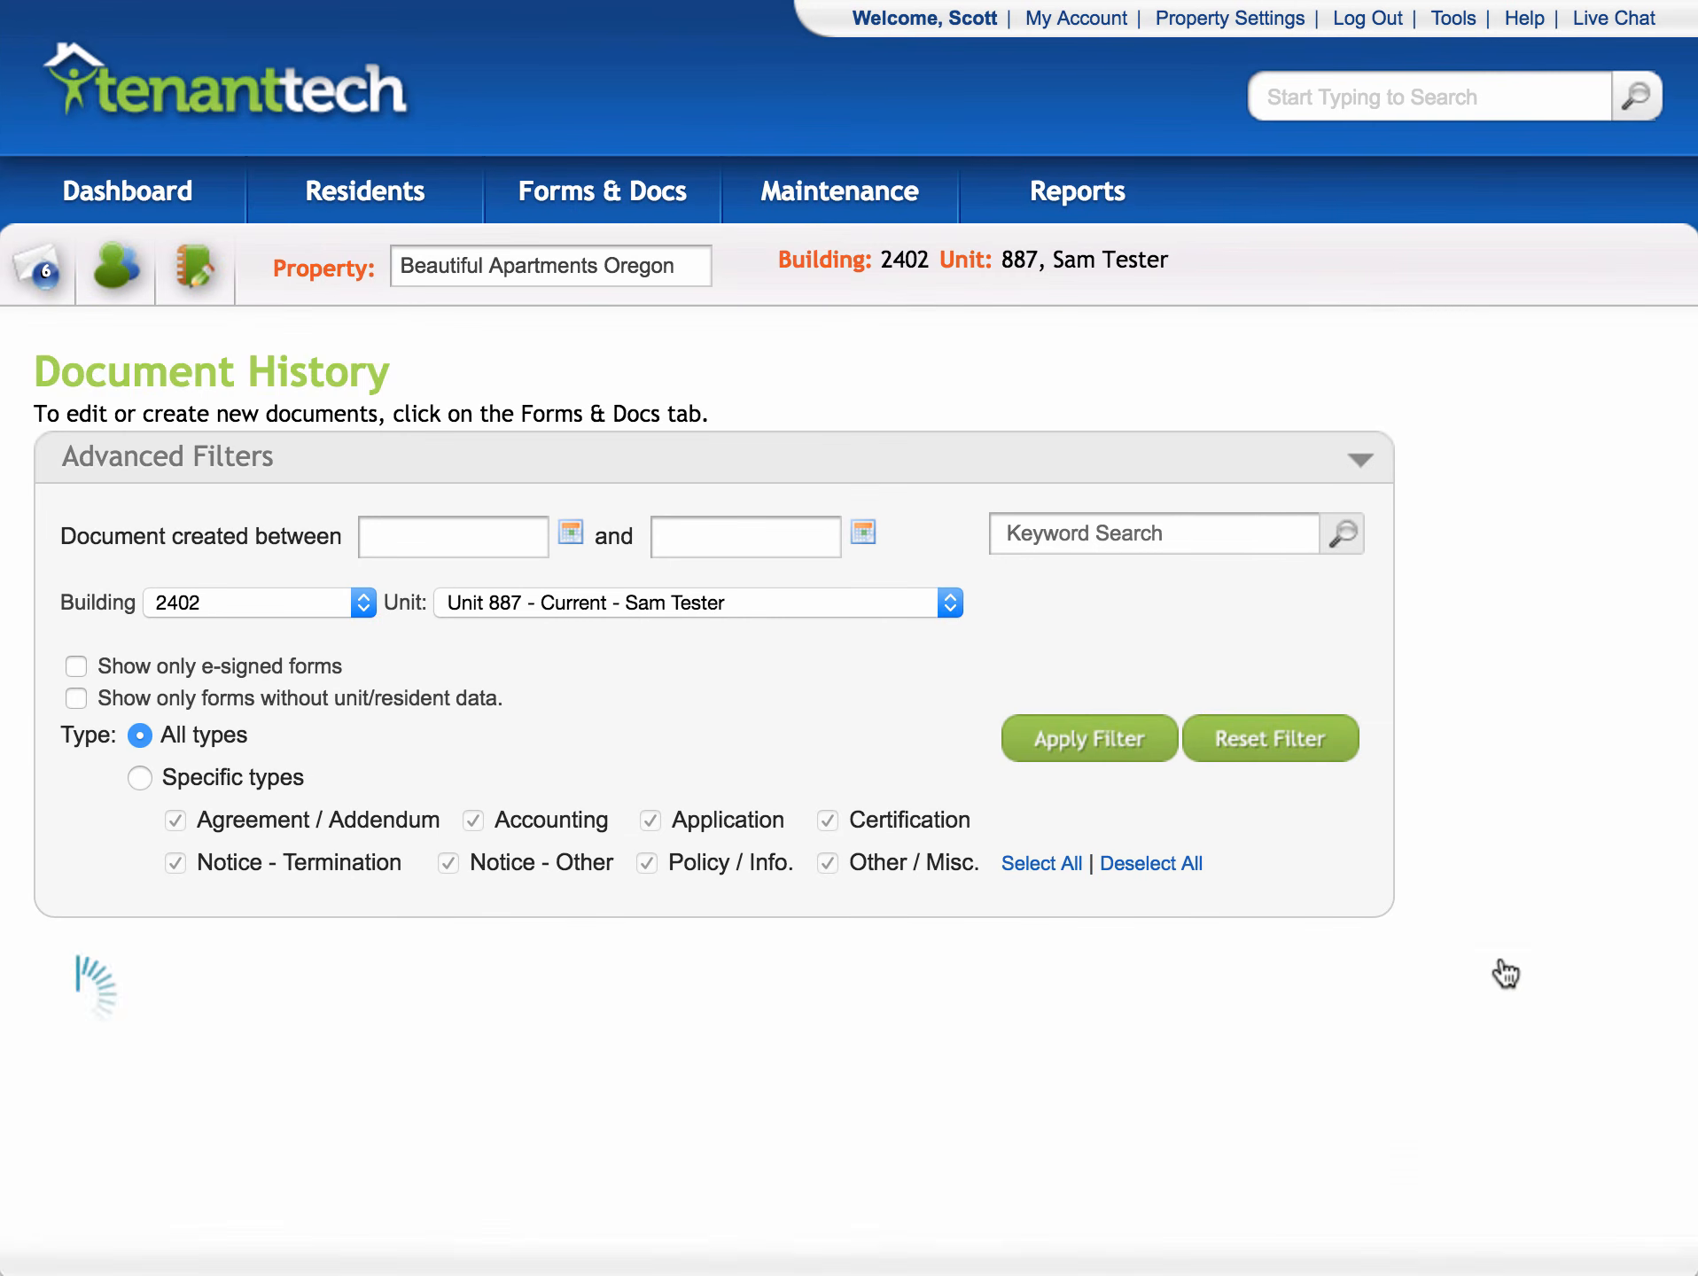
scroll(1465, 731, "down", 6)
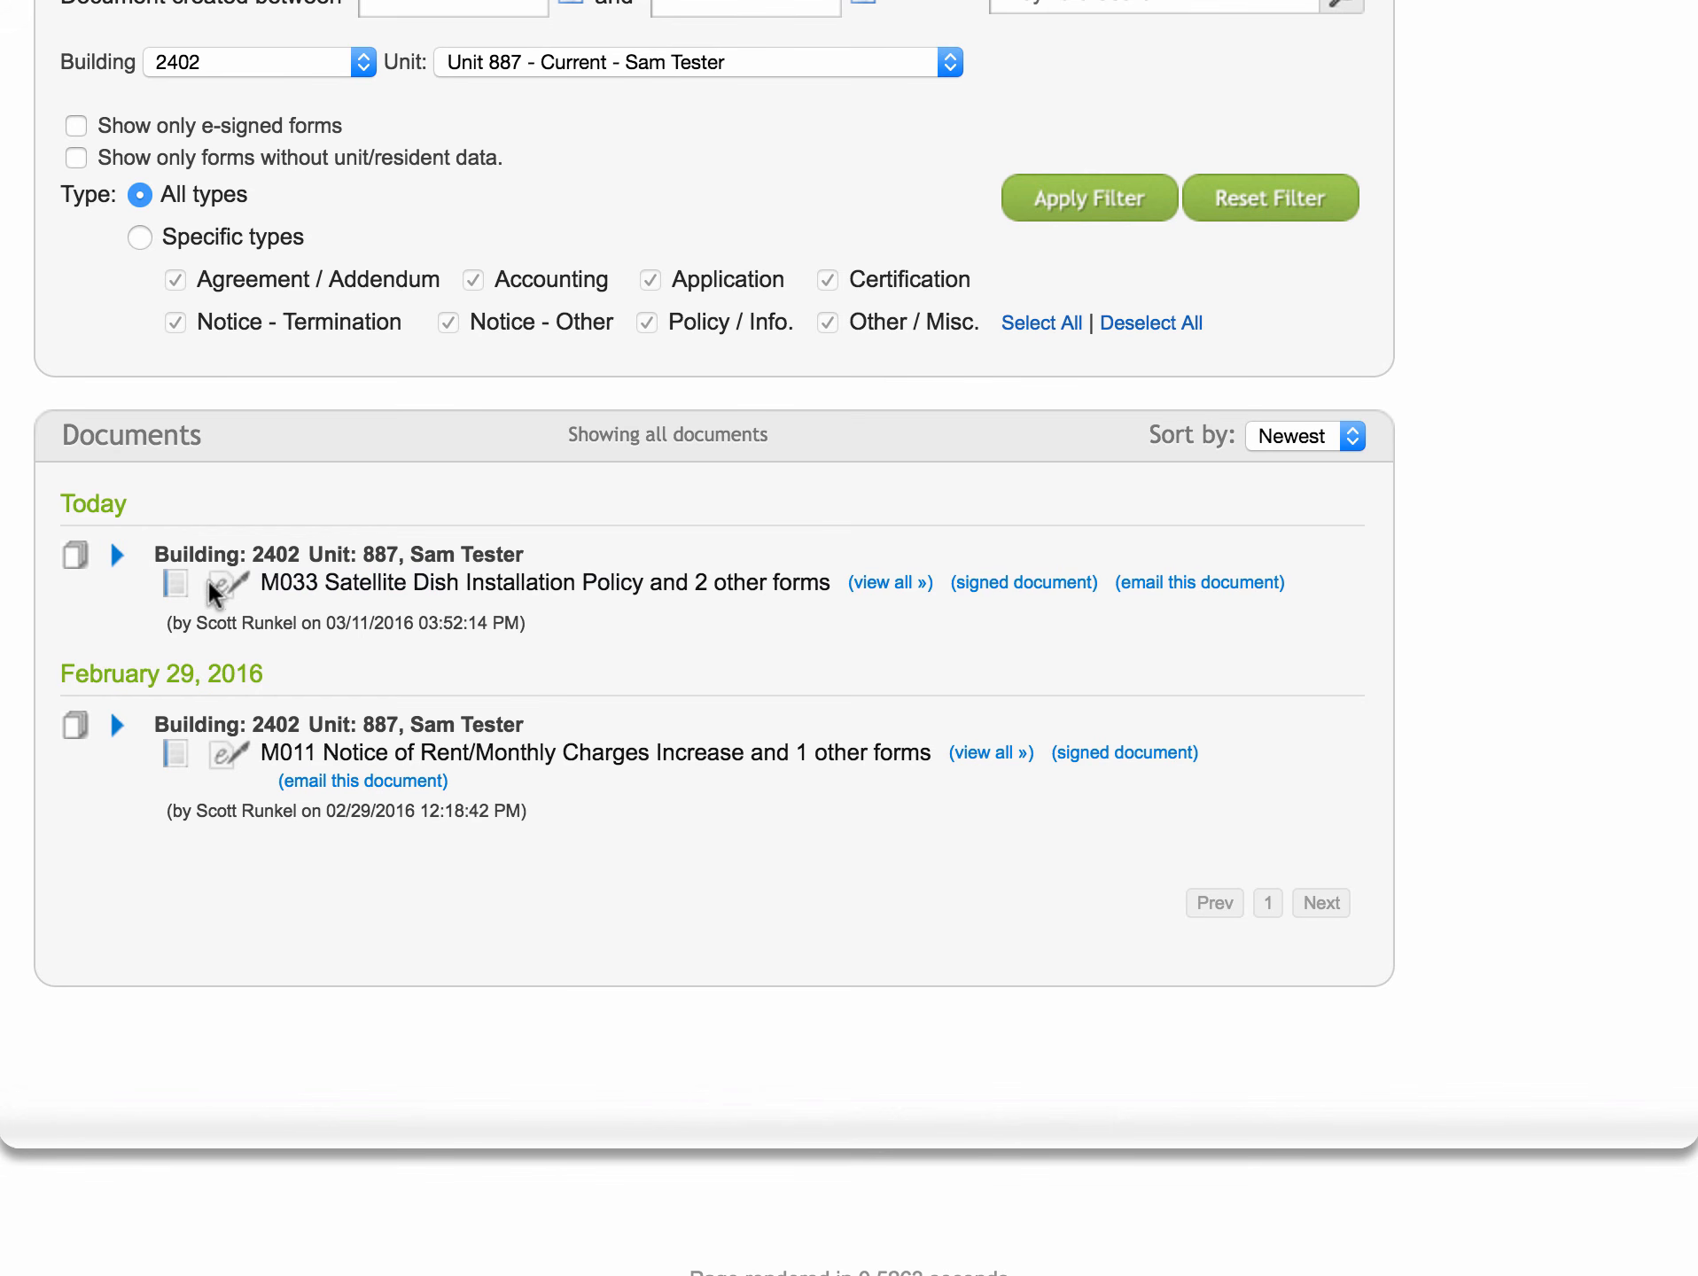
left_click(115, 553)
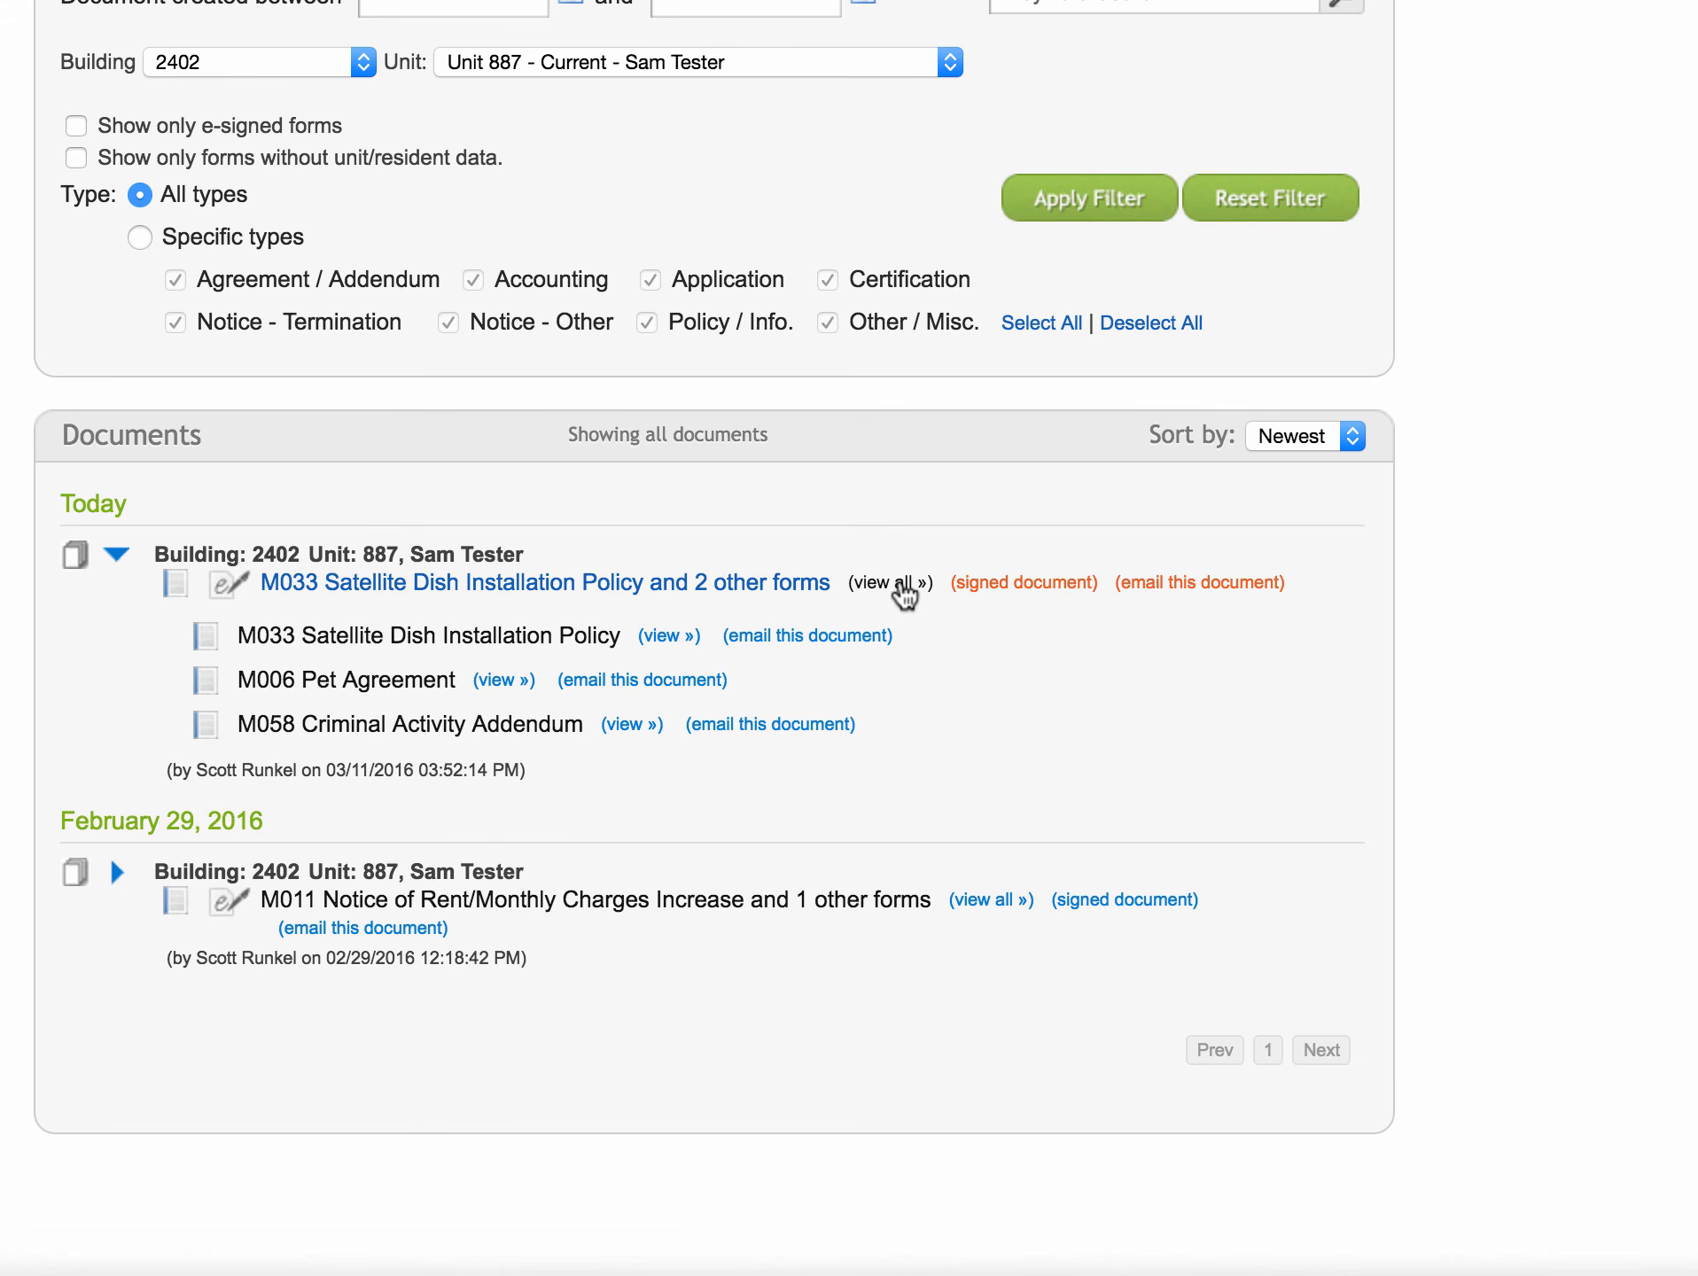
left_click(901, 583)
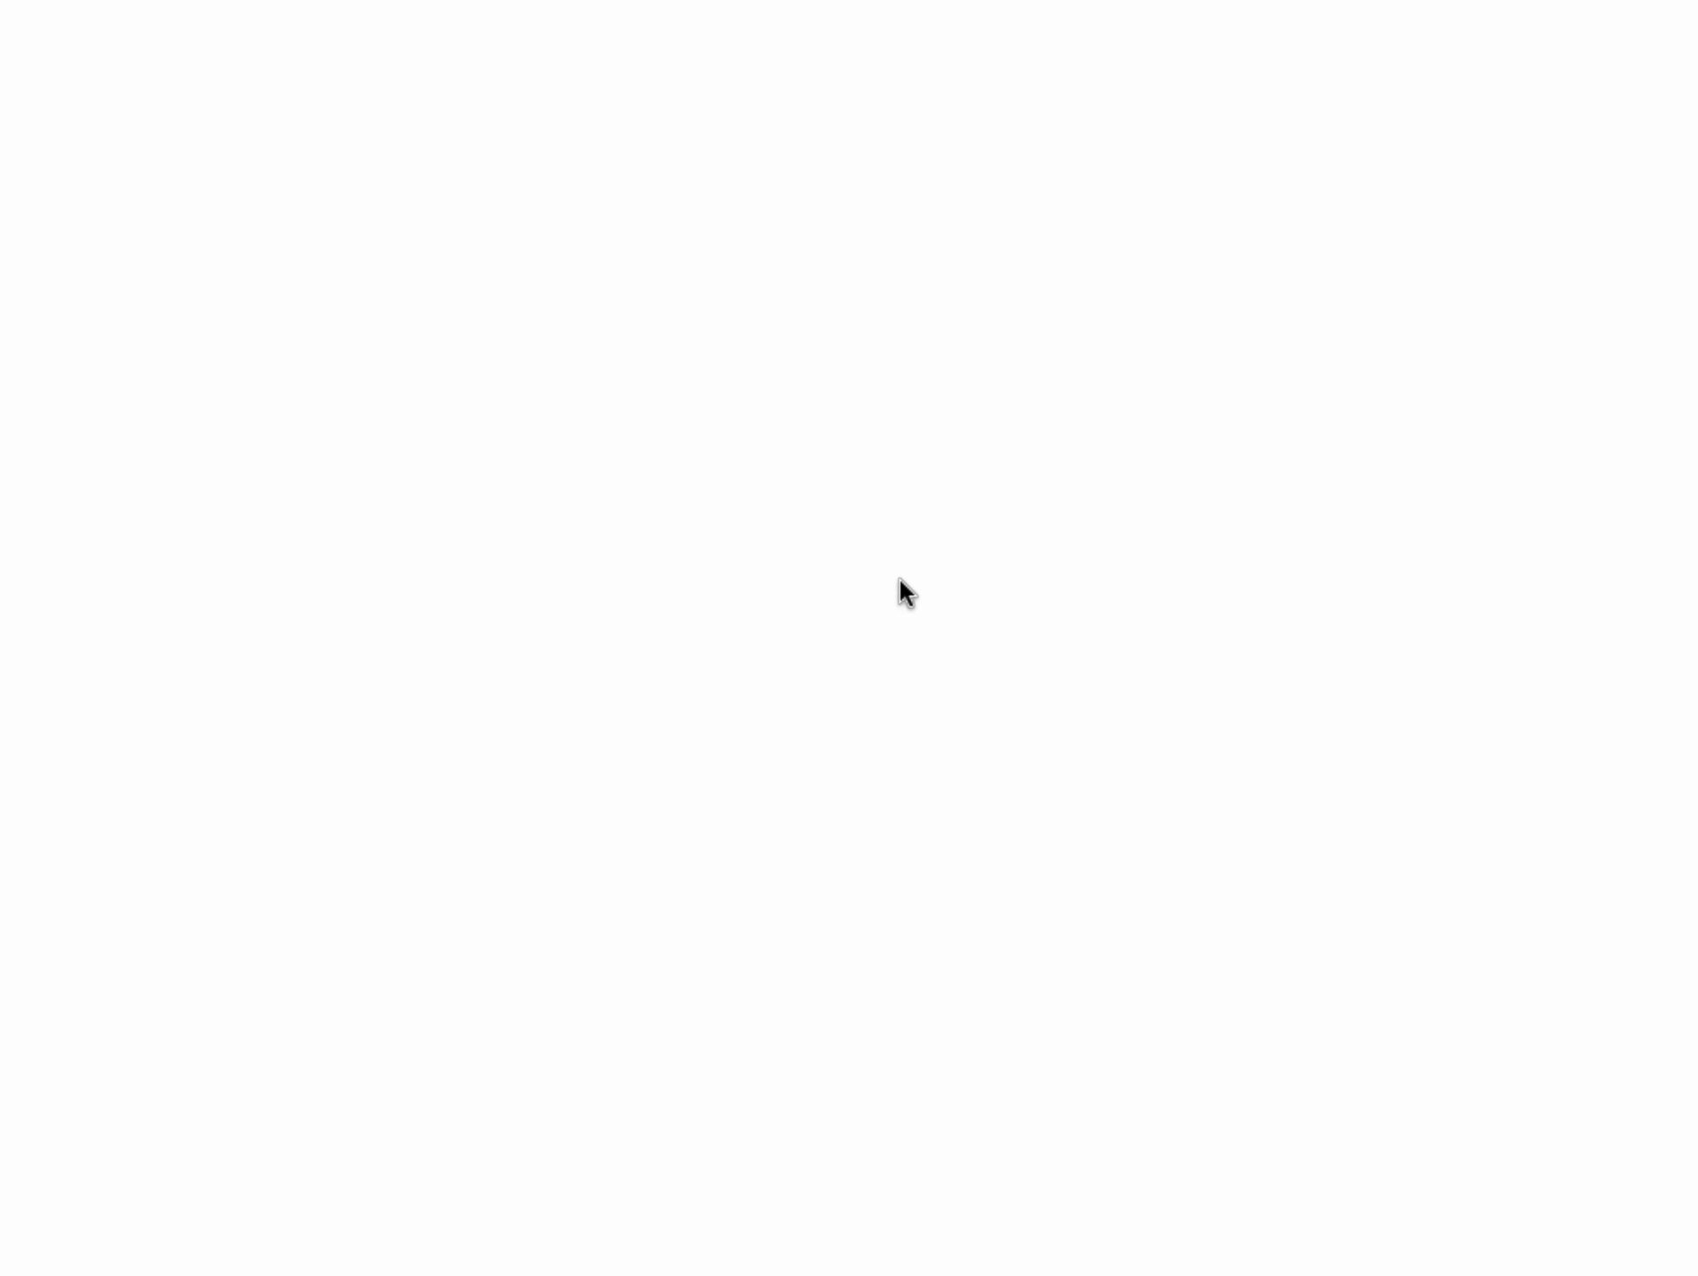
scroll(928, 598, "down", 1)
scroll(929, 598, "down", 15)
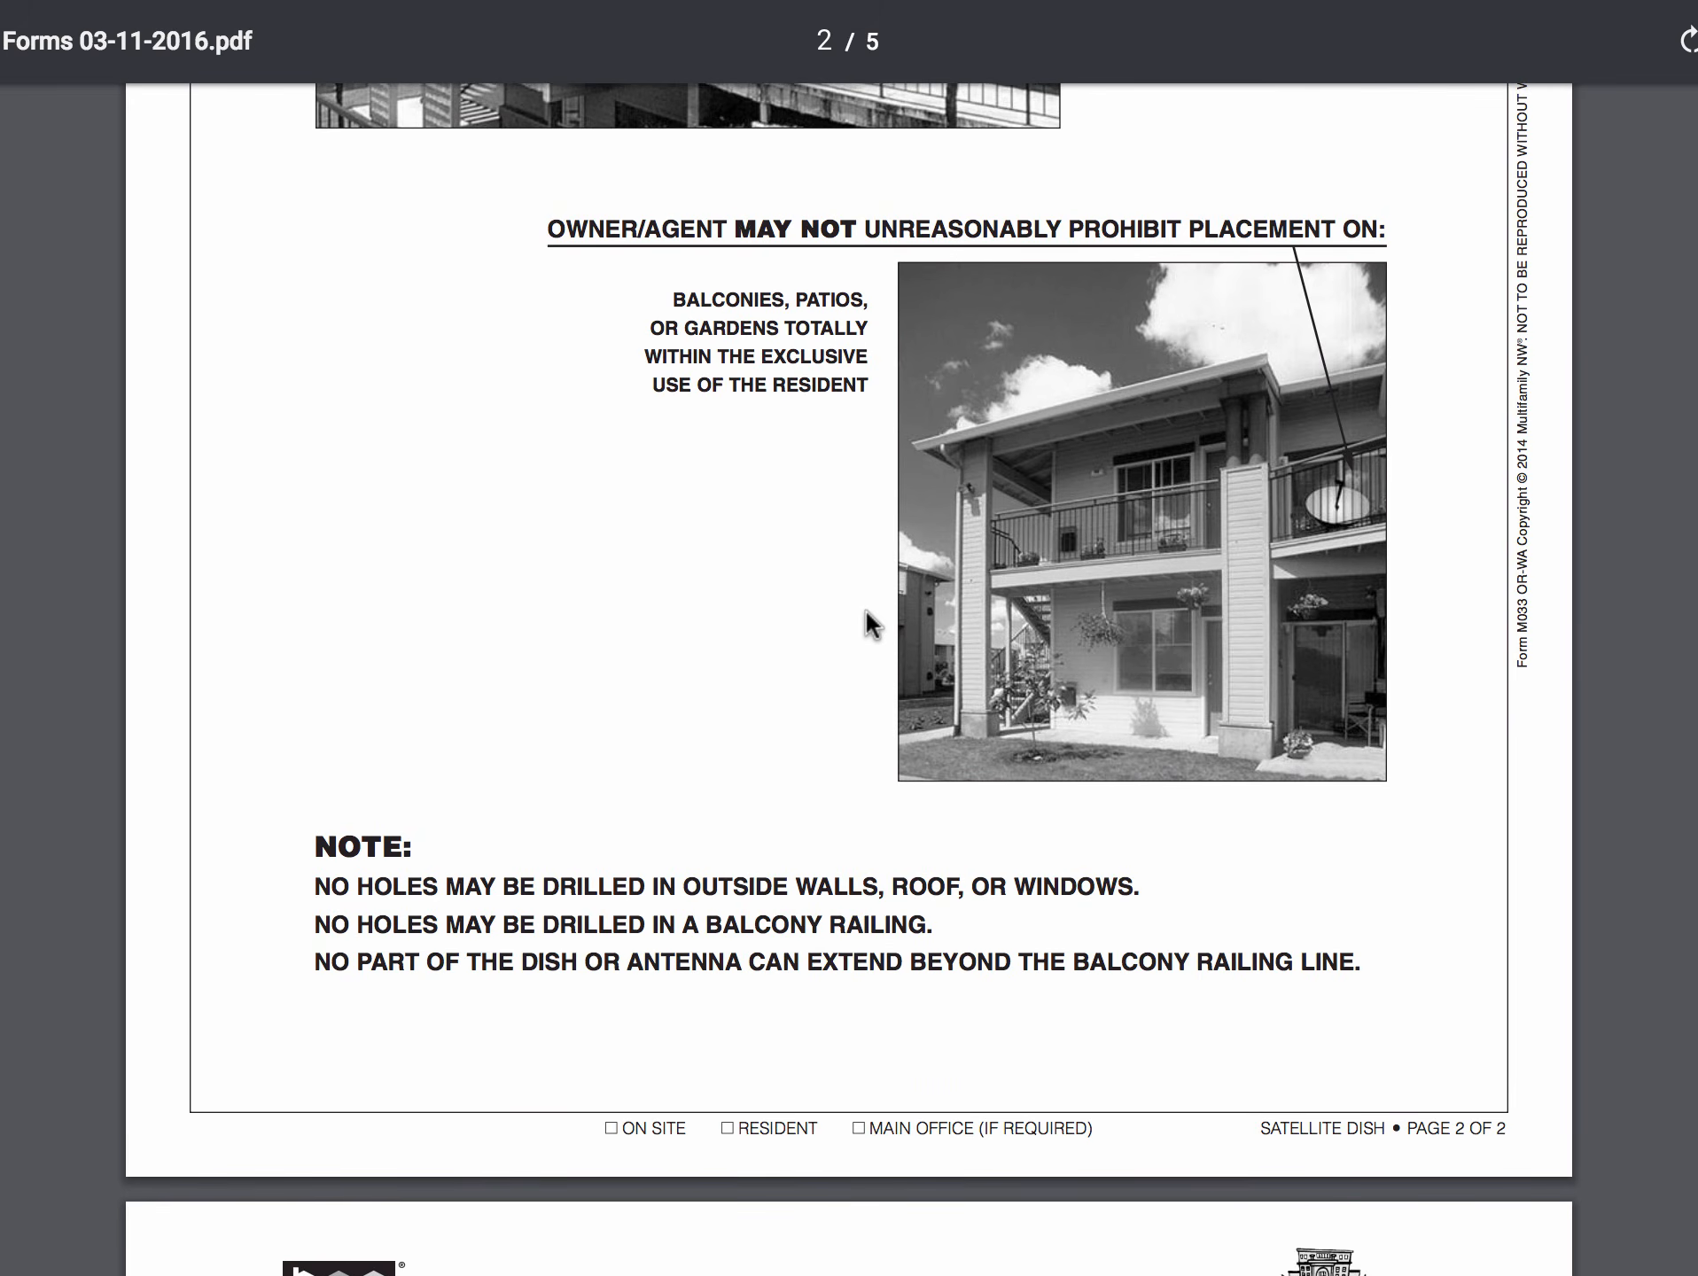
scroll(865, 608, "up", 15)
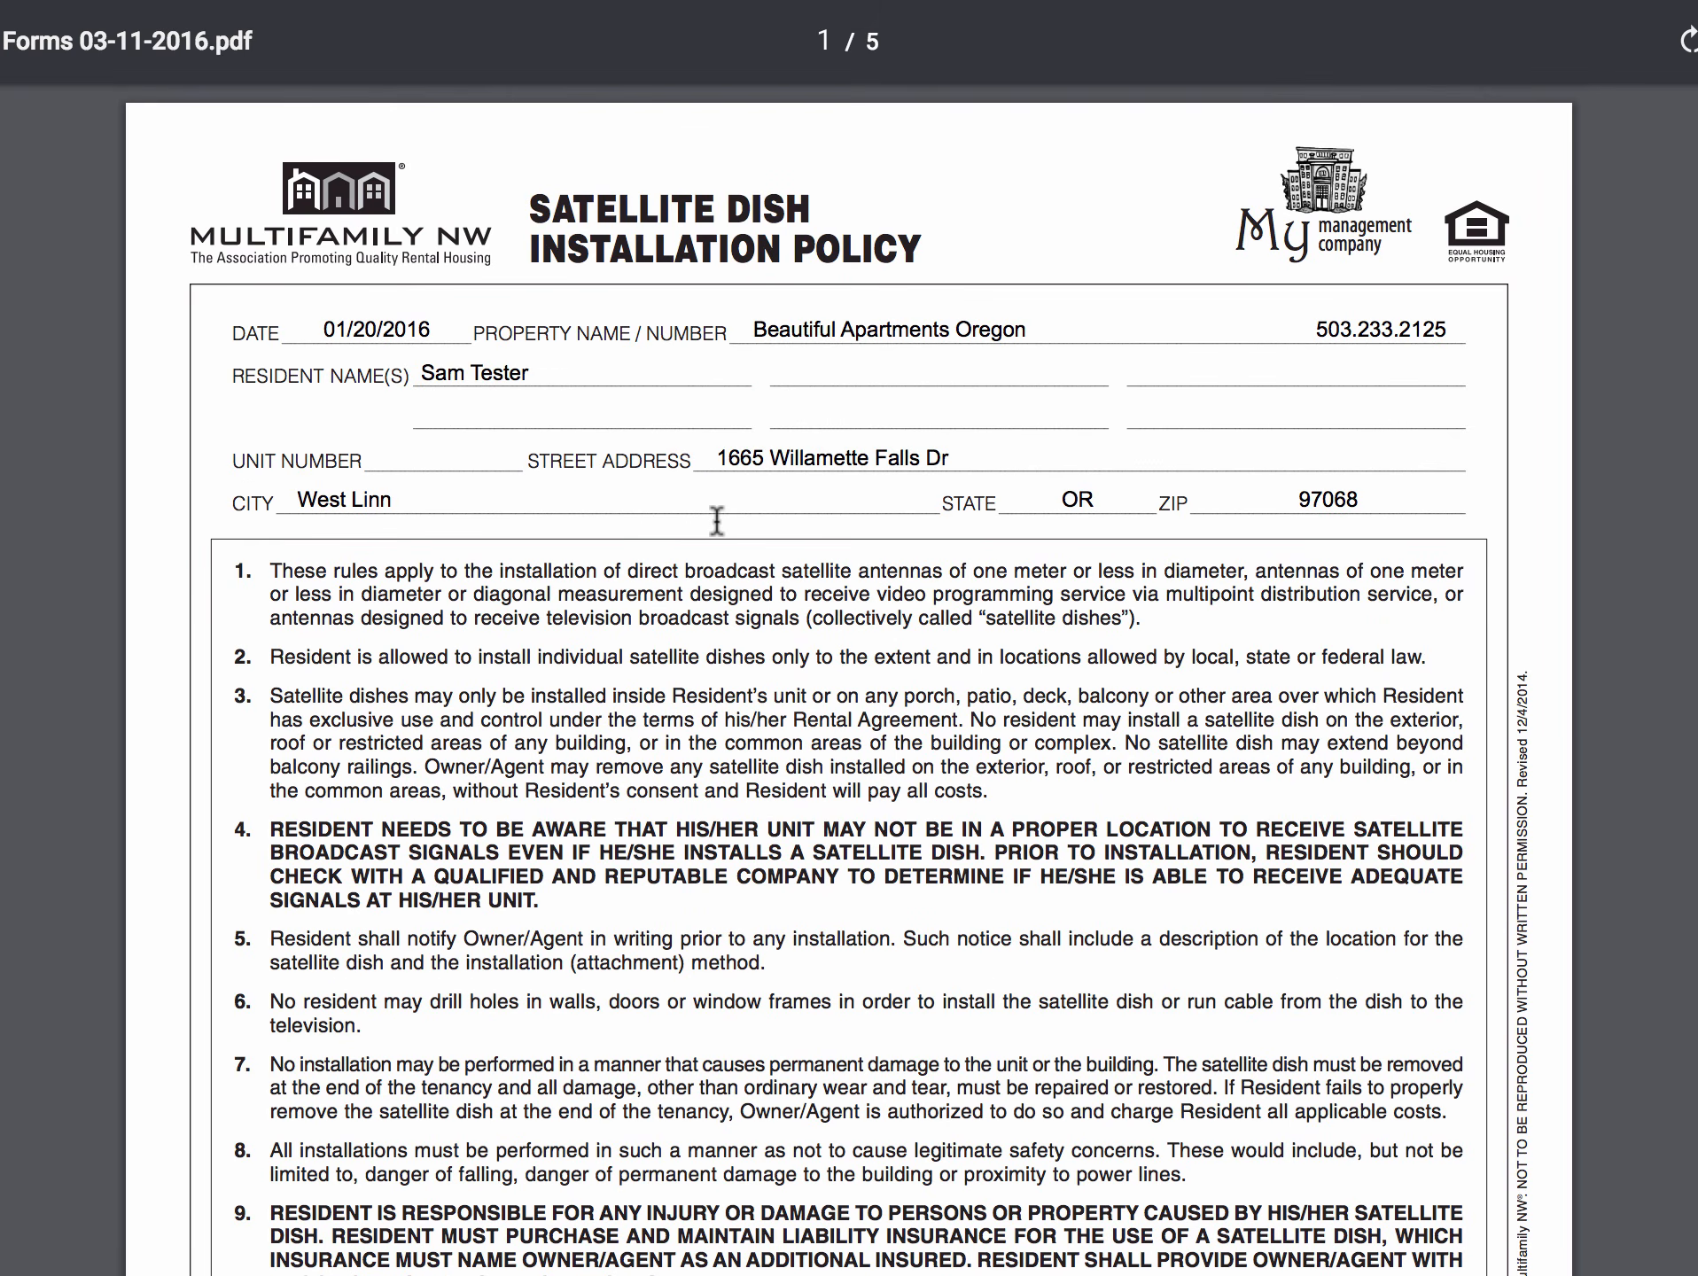